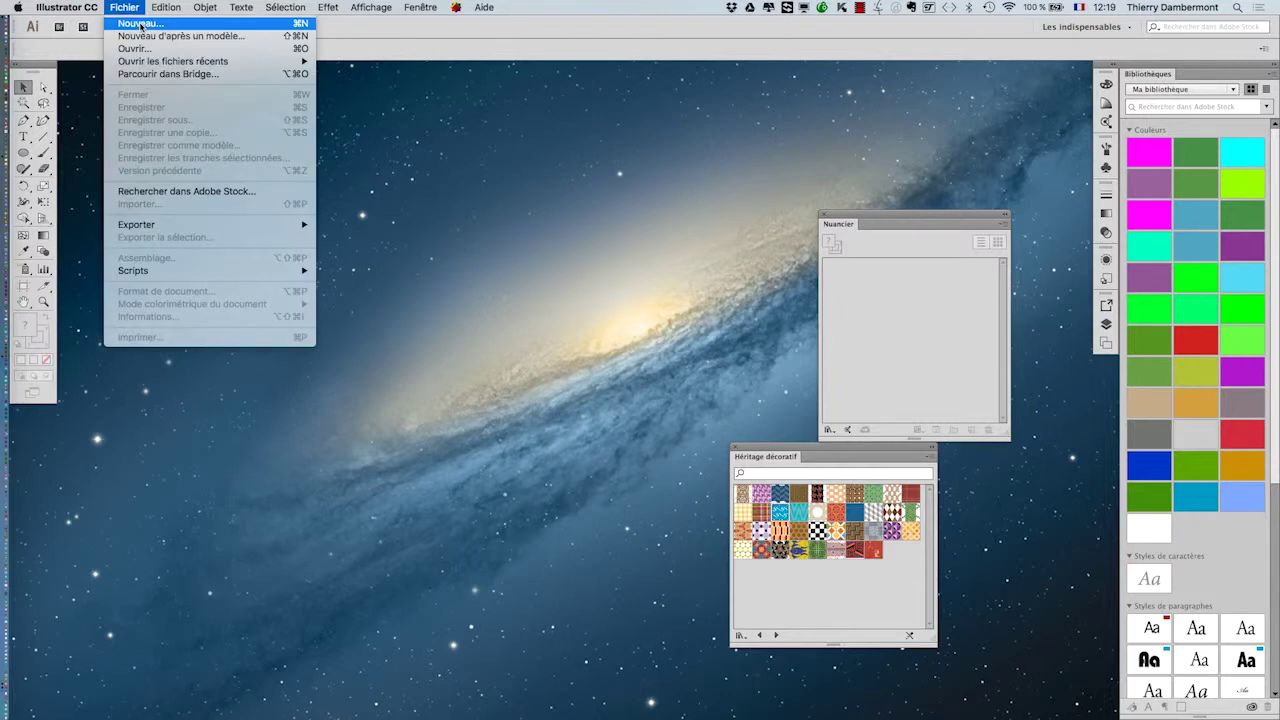
Step: Create a new A4 landscape document using the A4V-avec-Toutes-Pantones-SolidC profile
click(130, 23)
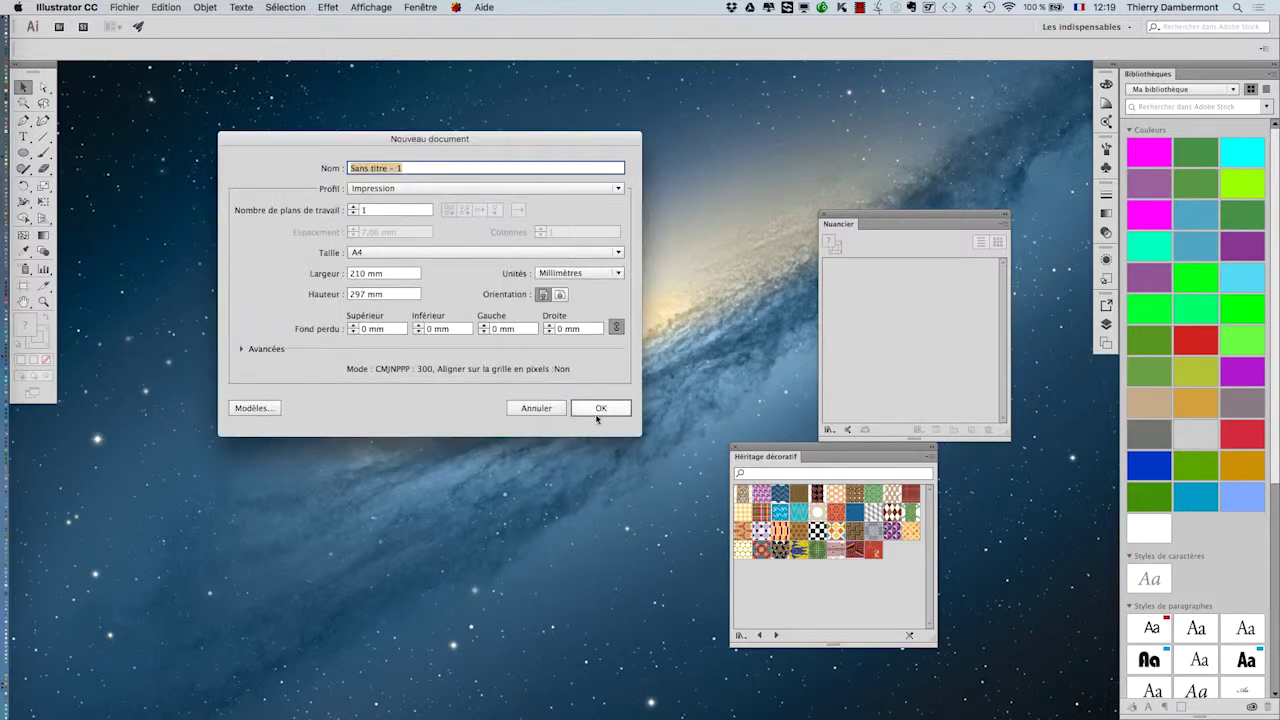
click(241, 349)
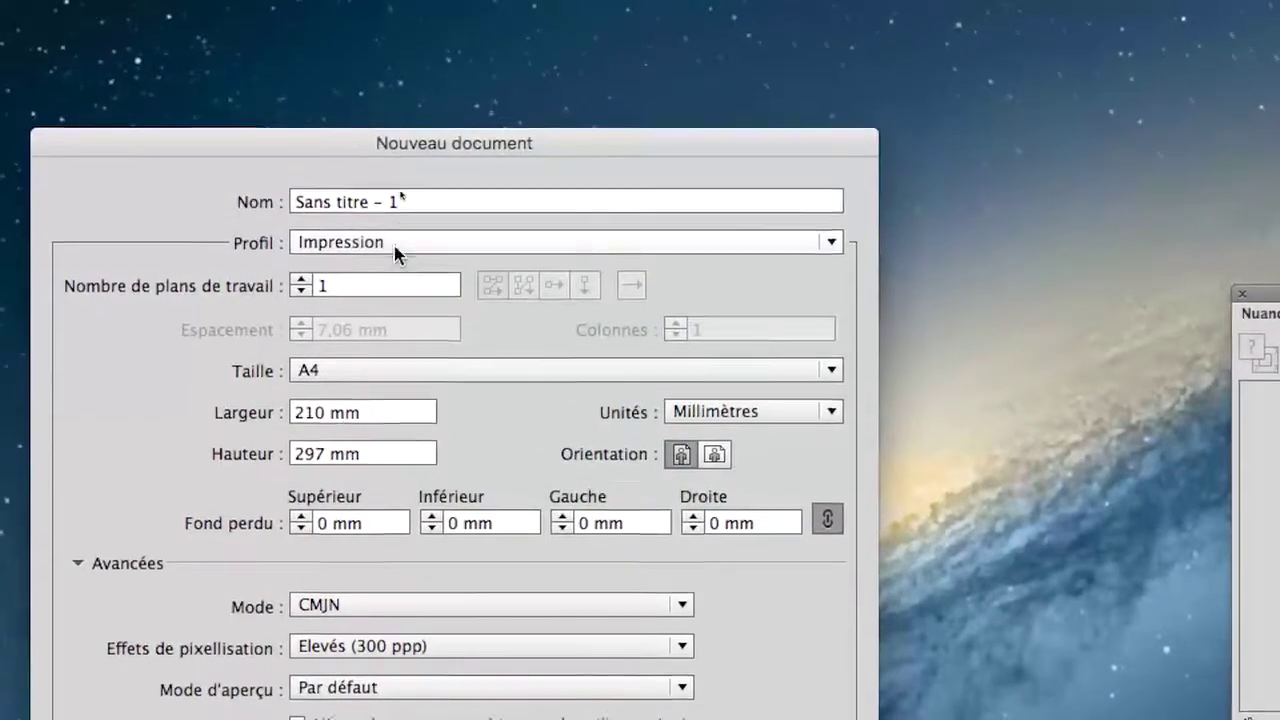
click(399, 189)
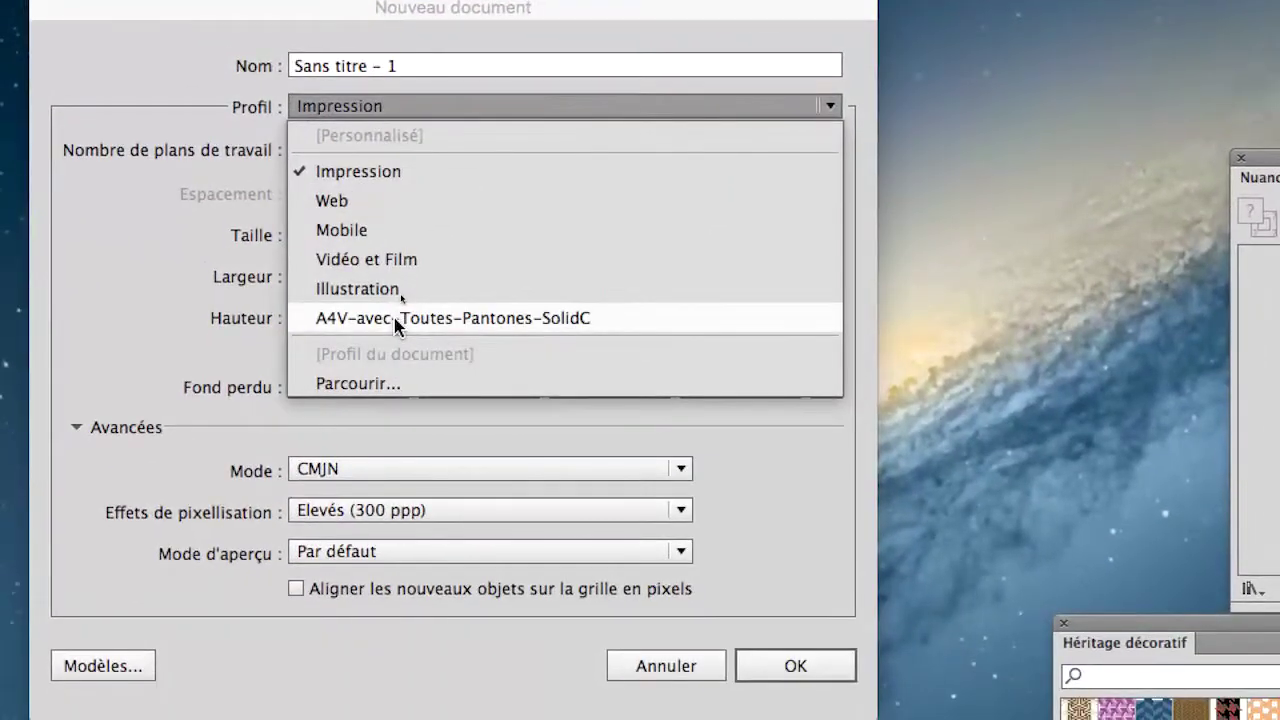
click(394, 317)
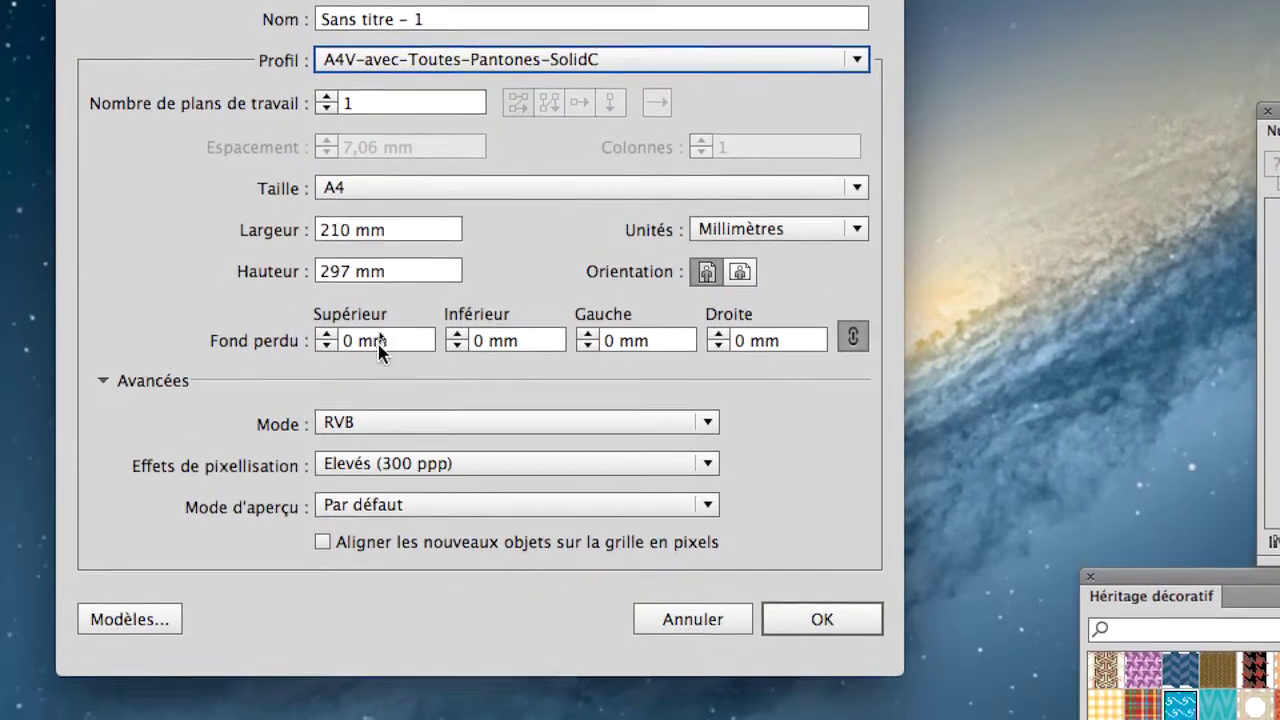
click(740, 272)
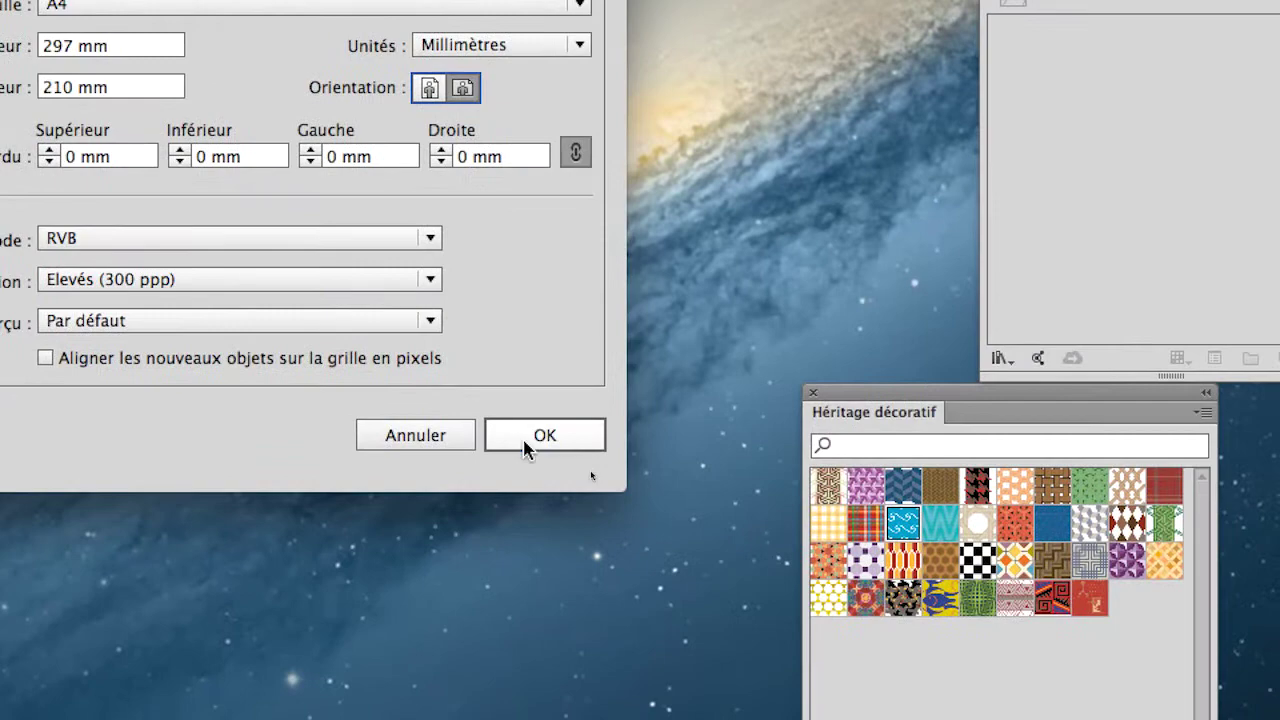
click(562, 668)
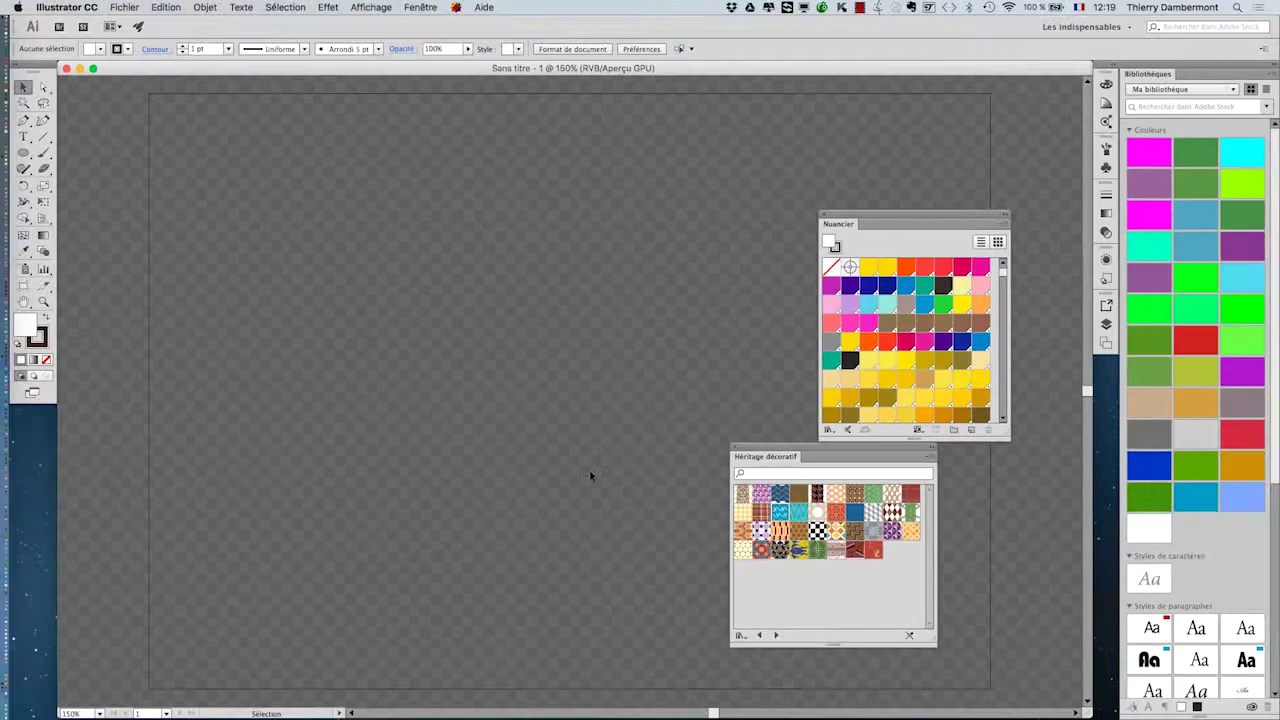
Step: Start saving the document under a new name and create a folder "premiere approche du texte" in Bureau for it
click(119, 7)
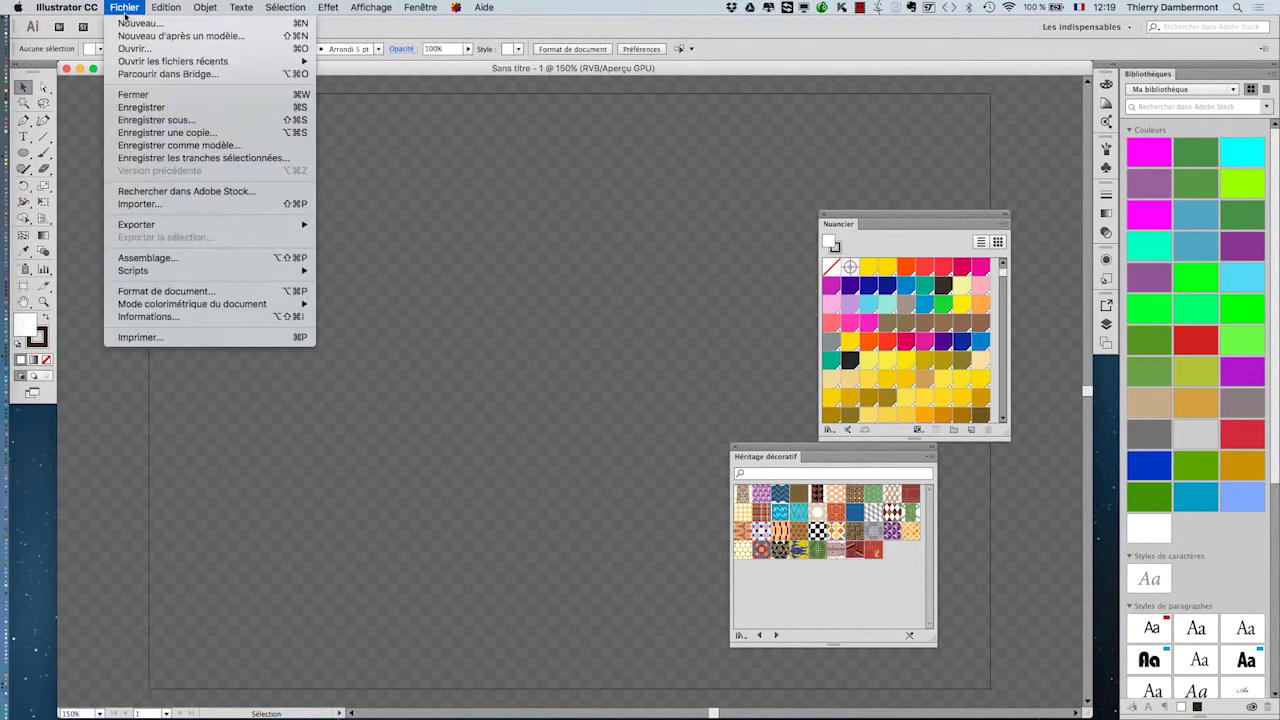
click(140, 118)
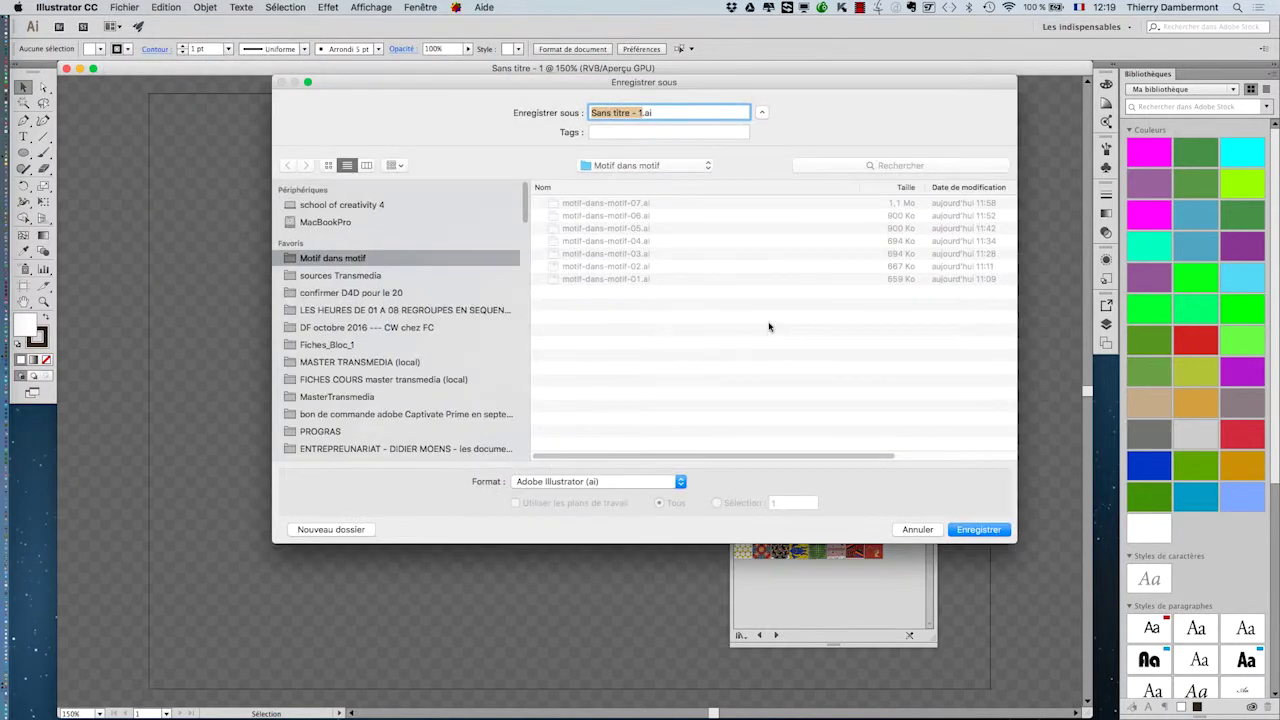
scroll(375, 416, down, 5)
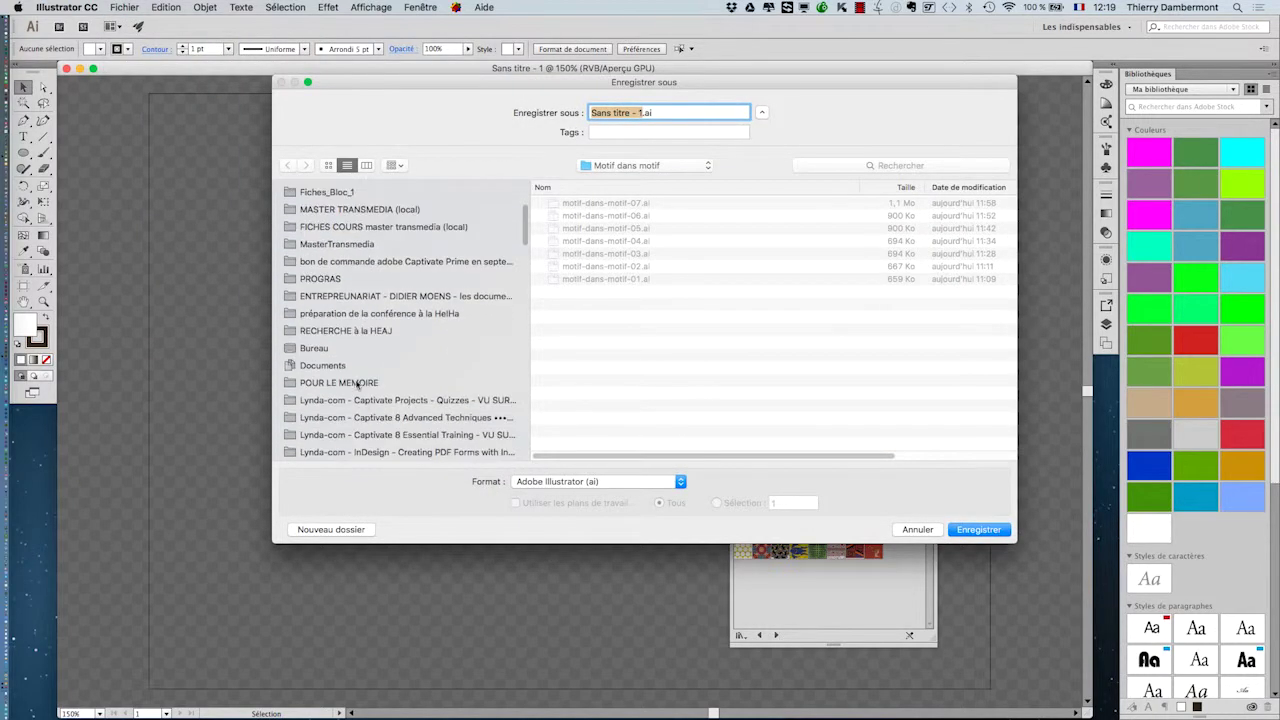
click(330, 348)
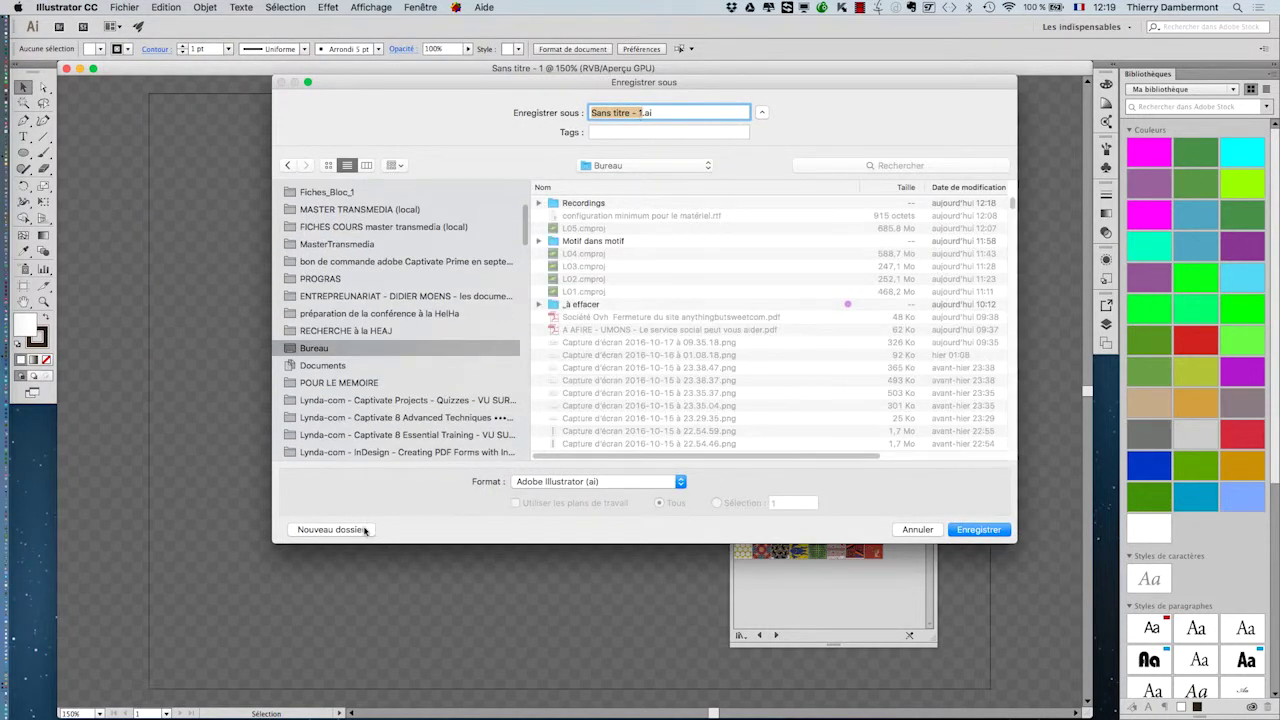
click(365, 530)
text(p)
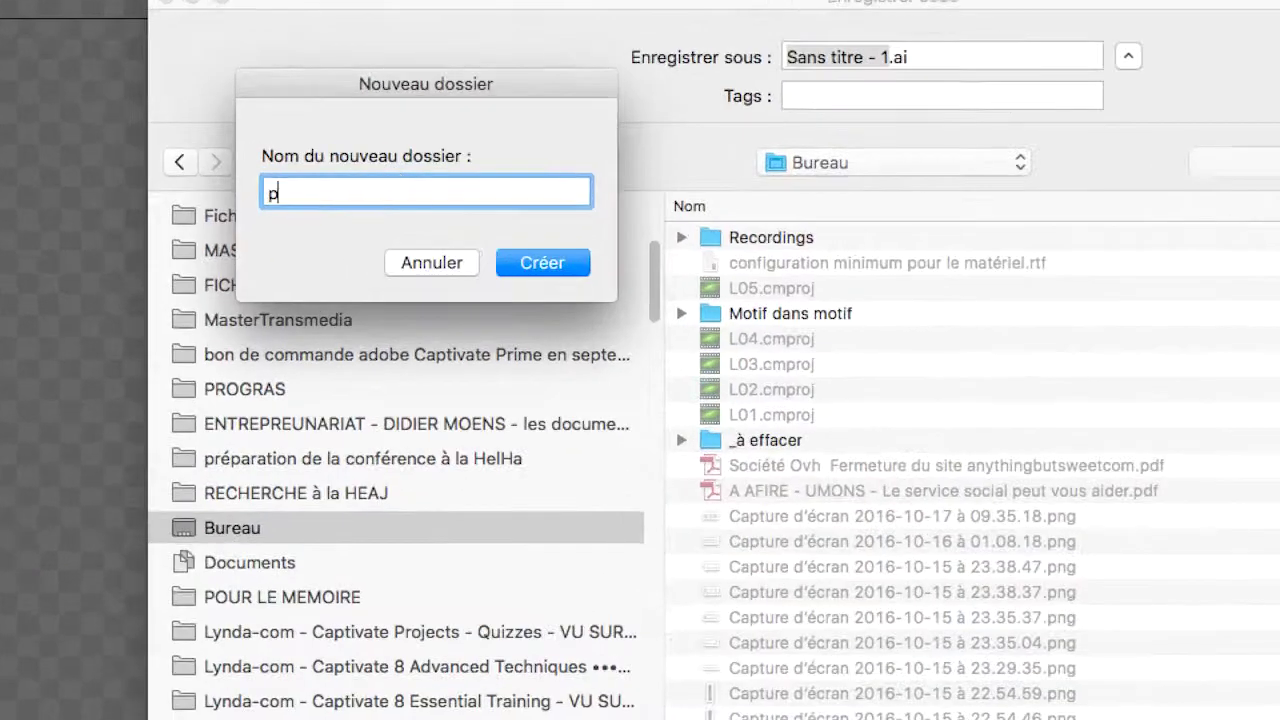
text(remiere approche)
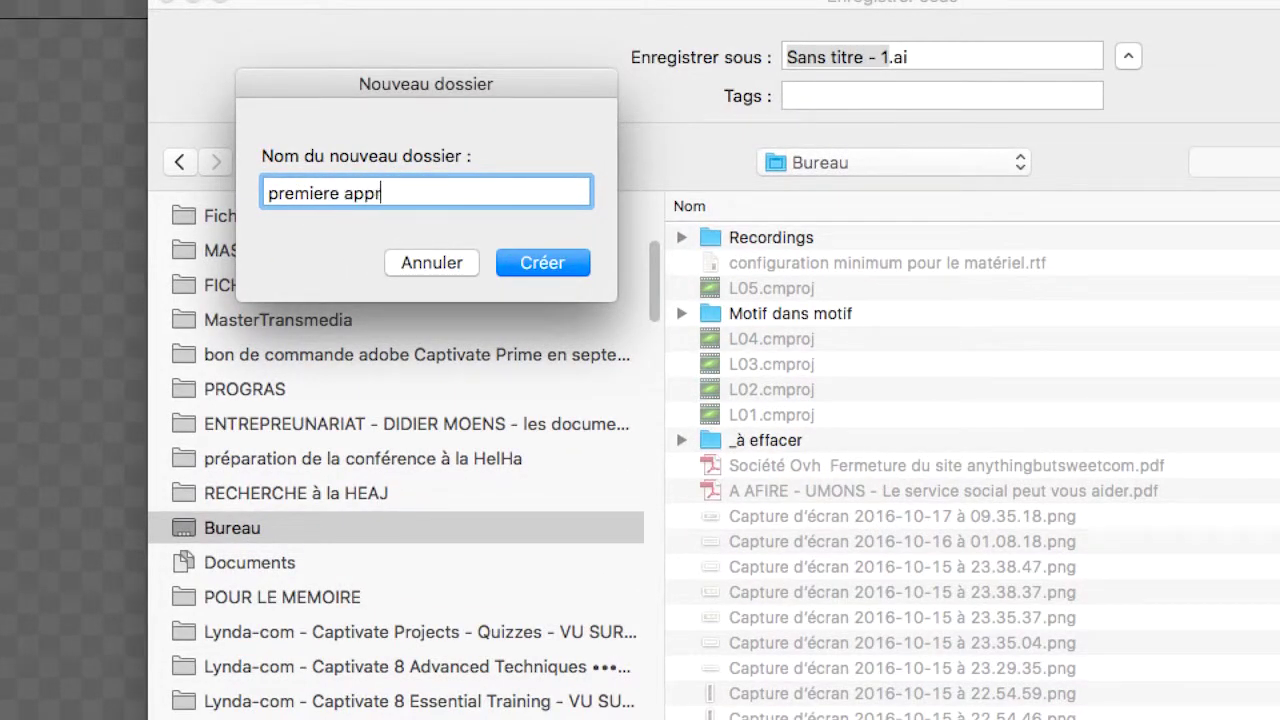
text( du texte)
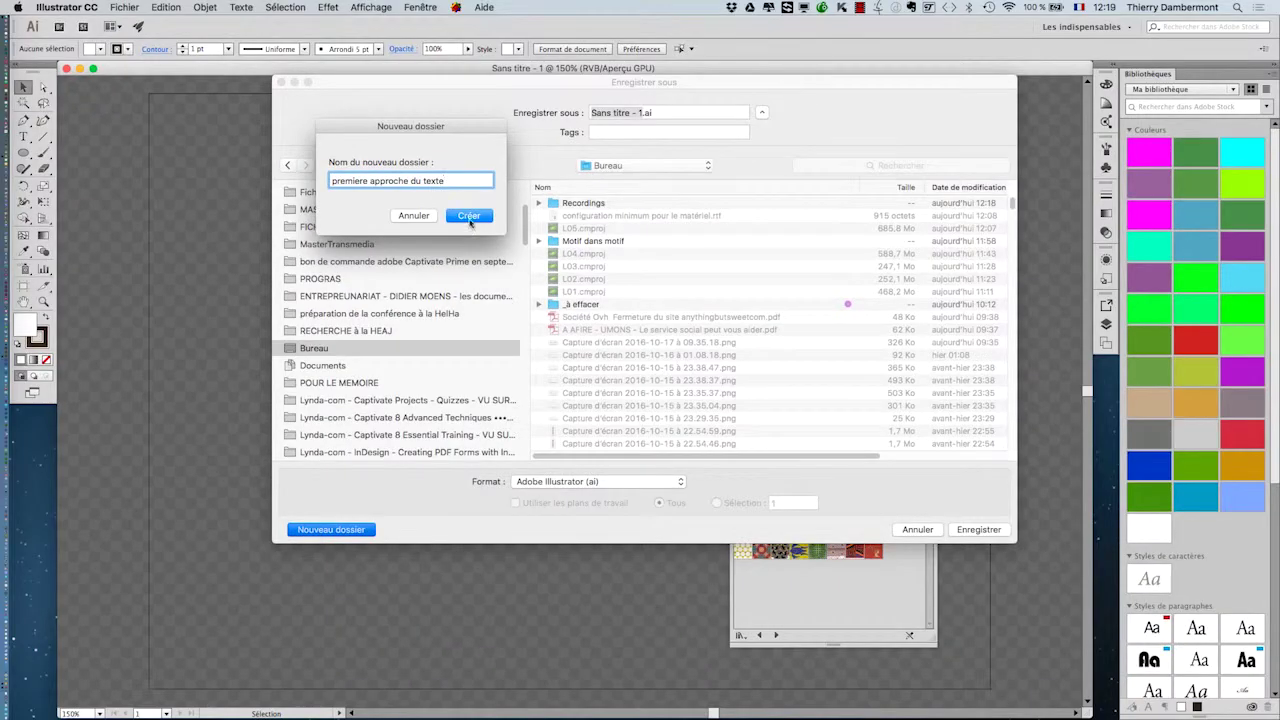
click(469, 217)
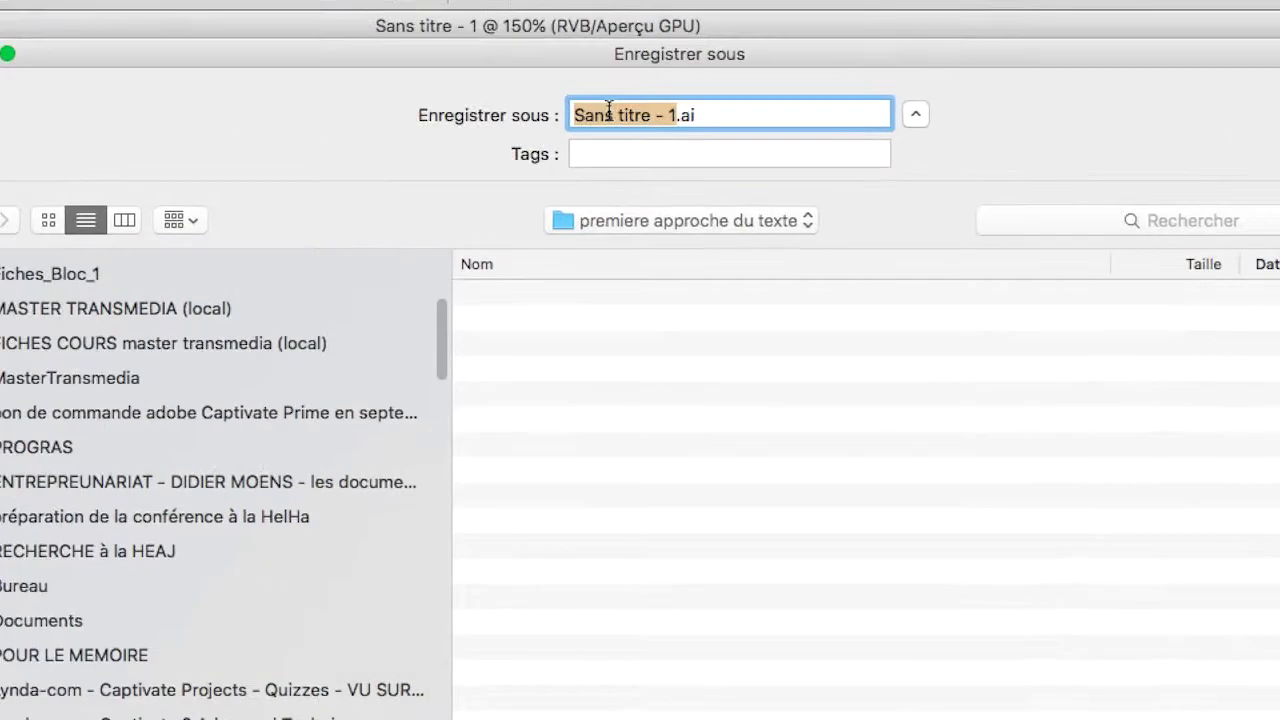
Step: Save the document as texte-01.ai in the new folder with the default Illustrator CC options
text(texte-)
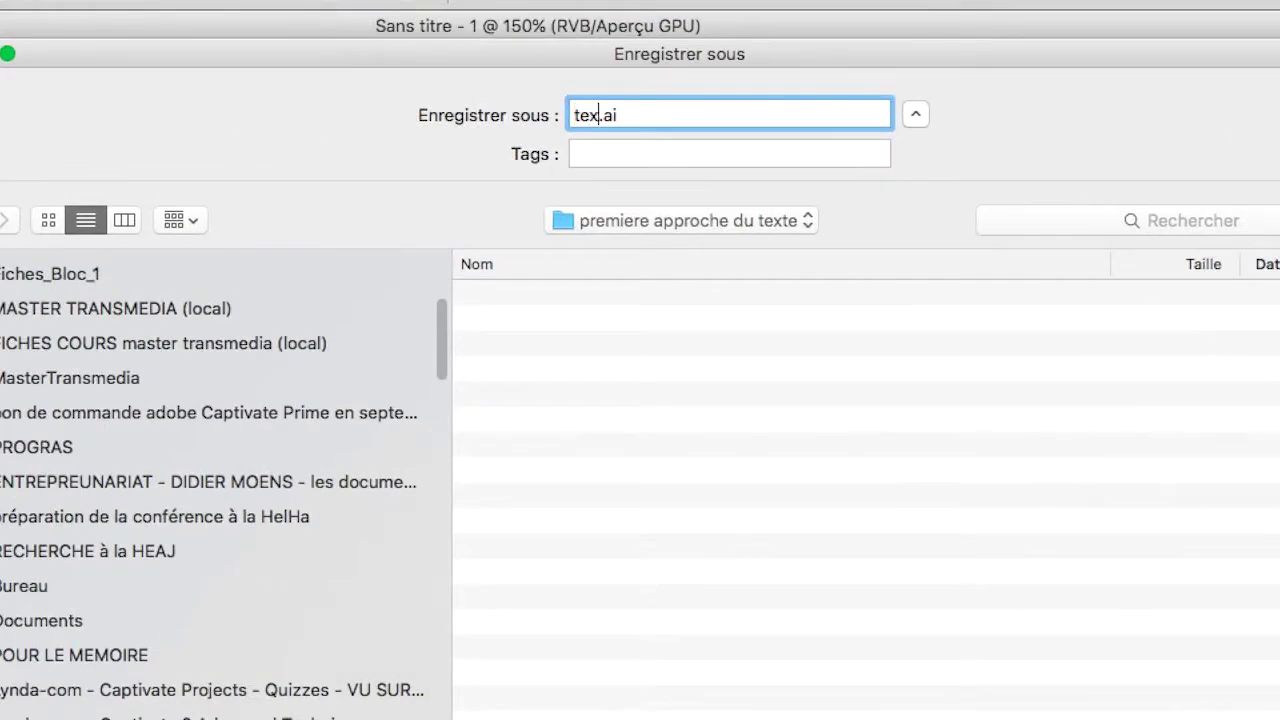
text(01)
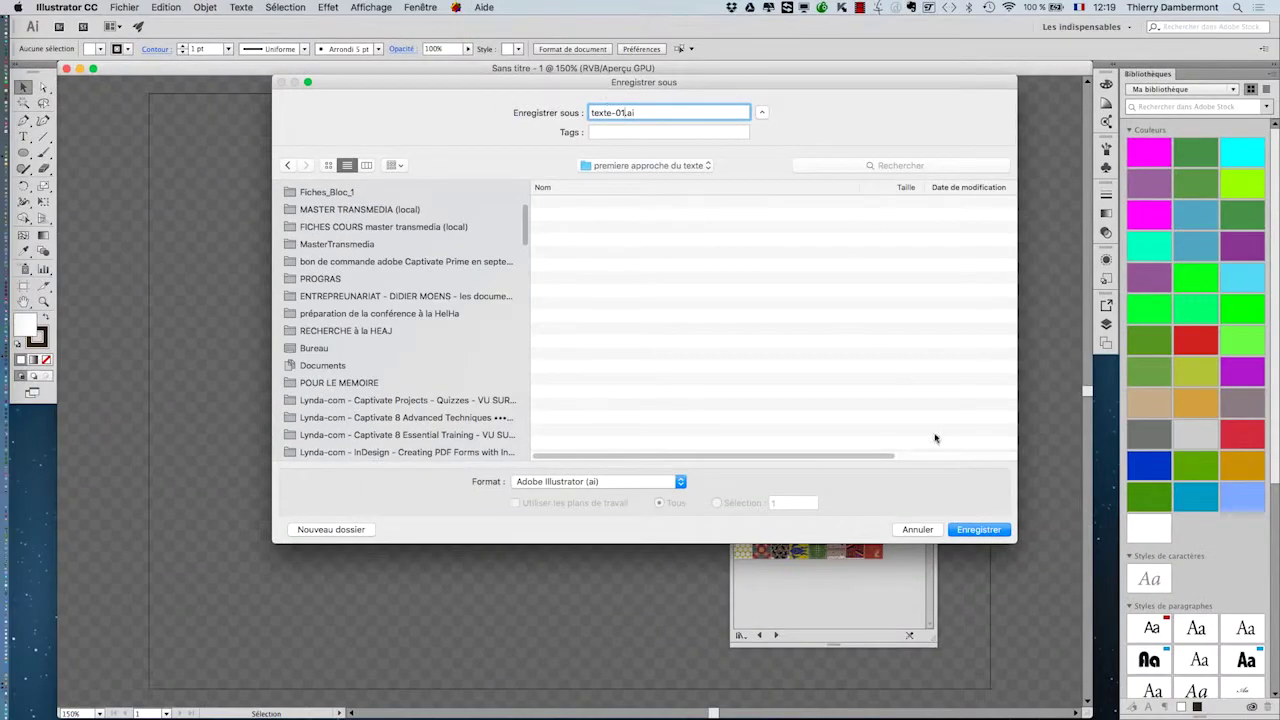
click(990, 531)
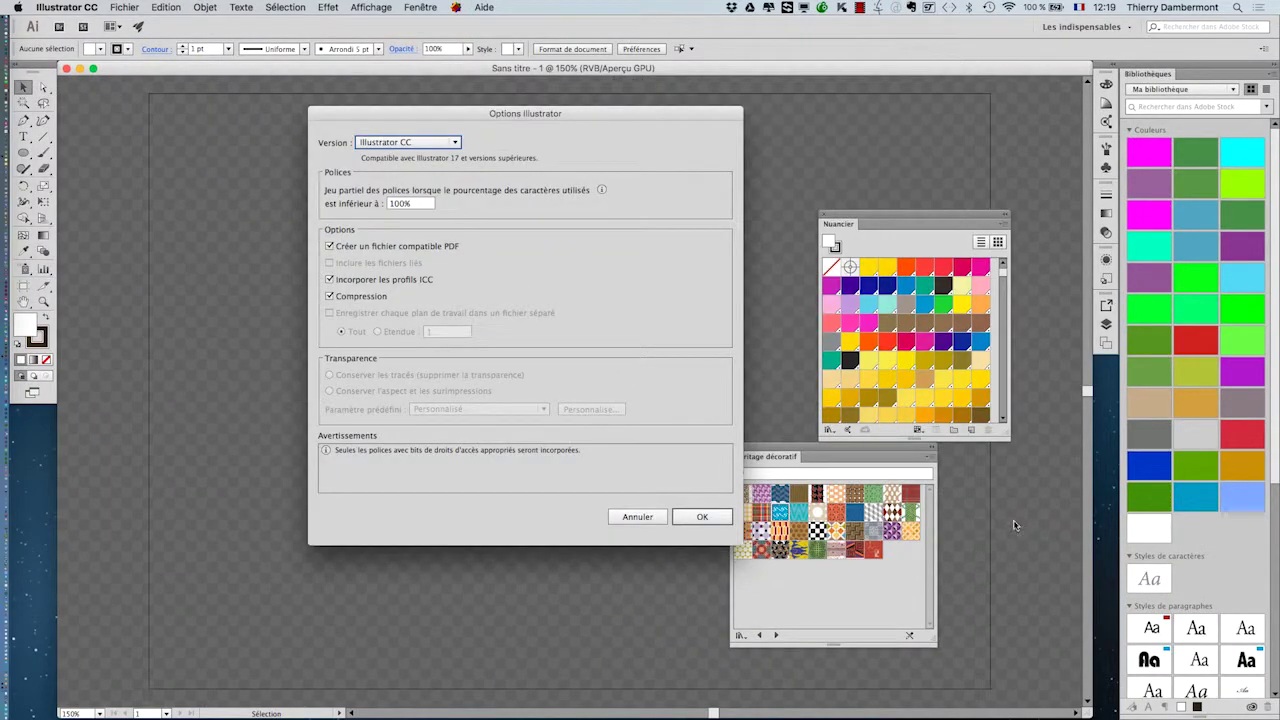
click(709, 520)
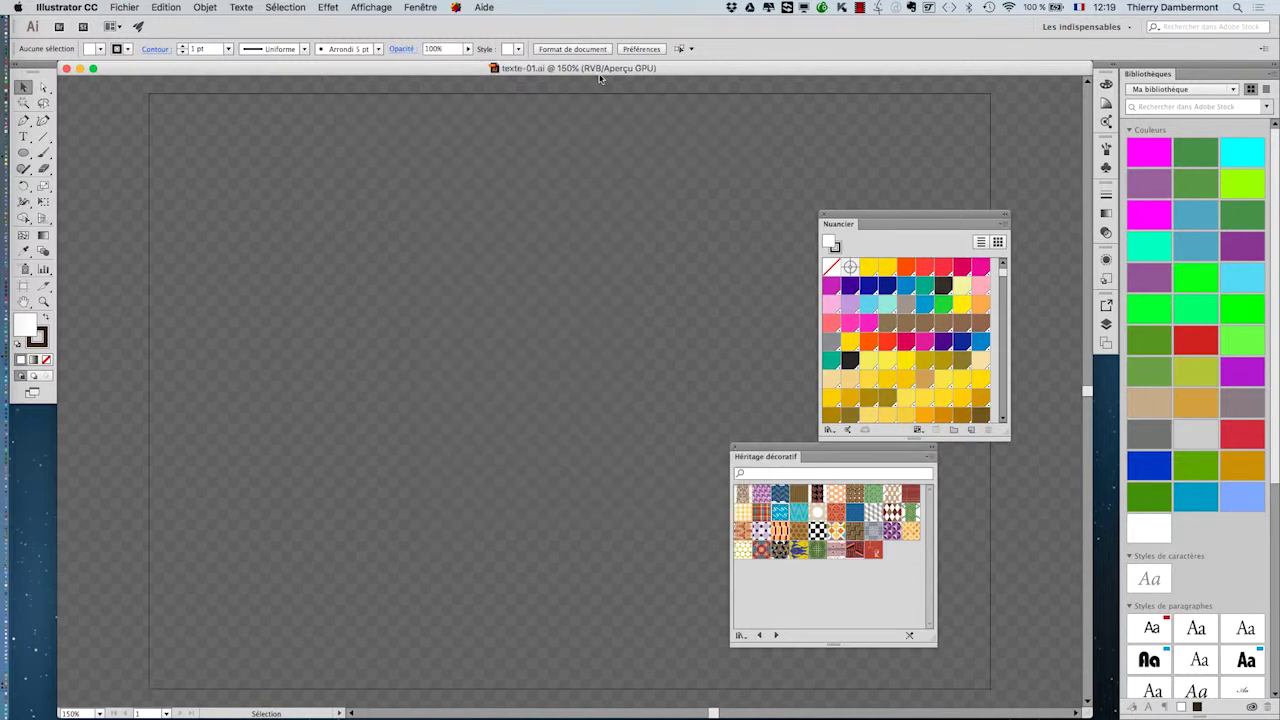
Step: Hide the transparency grid and close the floating Nuancier and Héritage décoratif panels
click(370, 7)
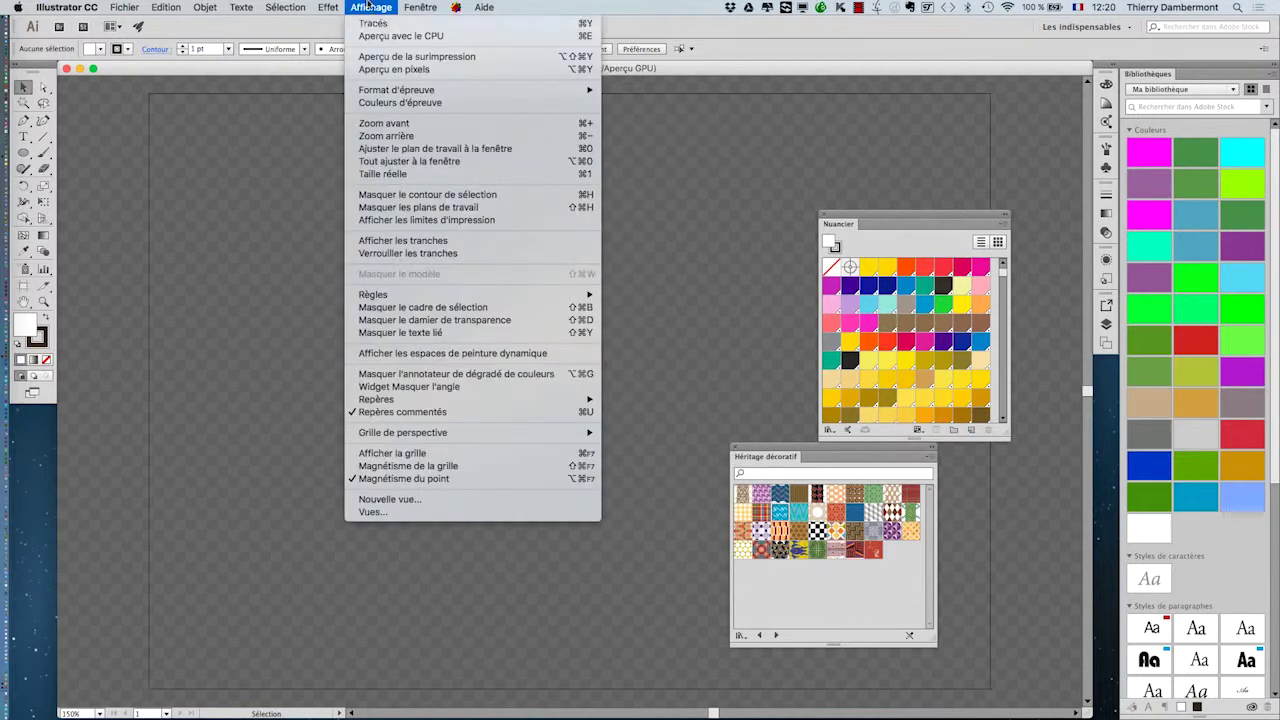
click(438, 322)
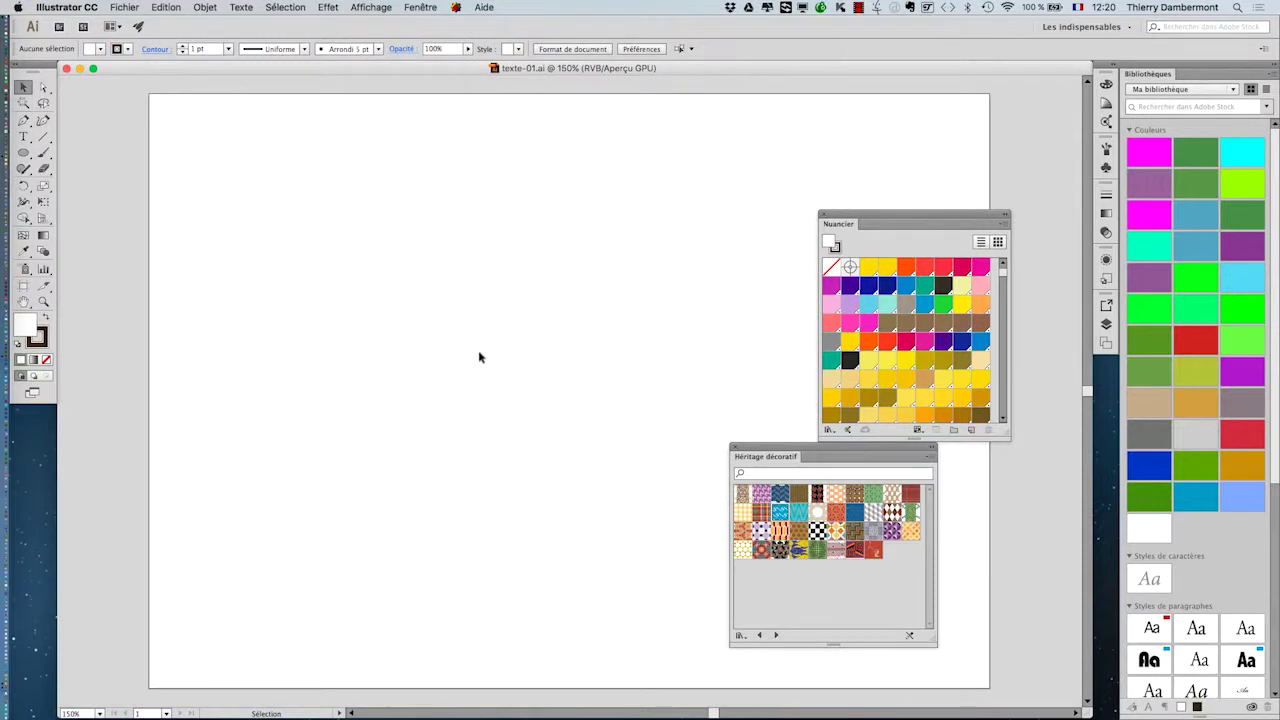
click(822, 213)
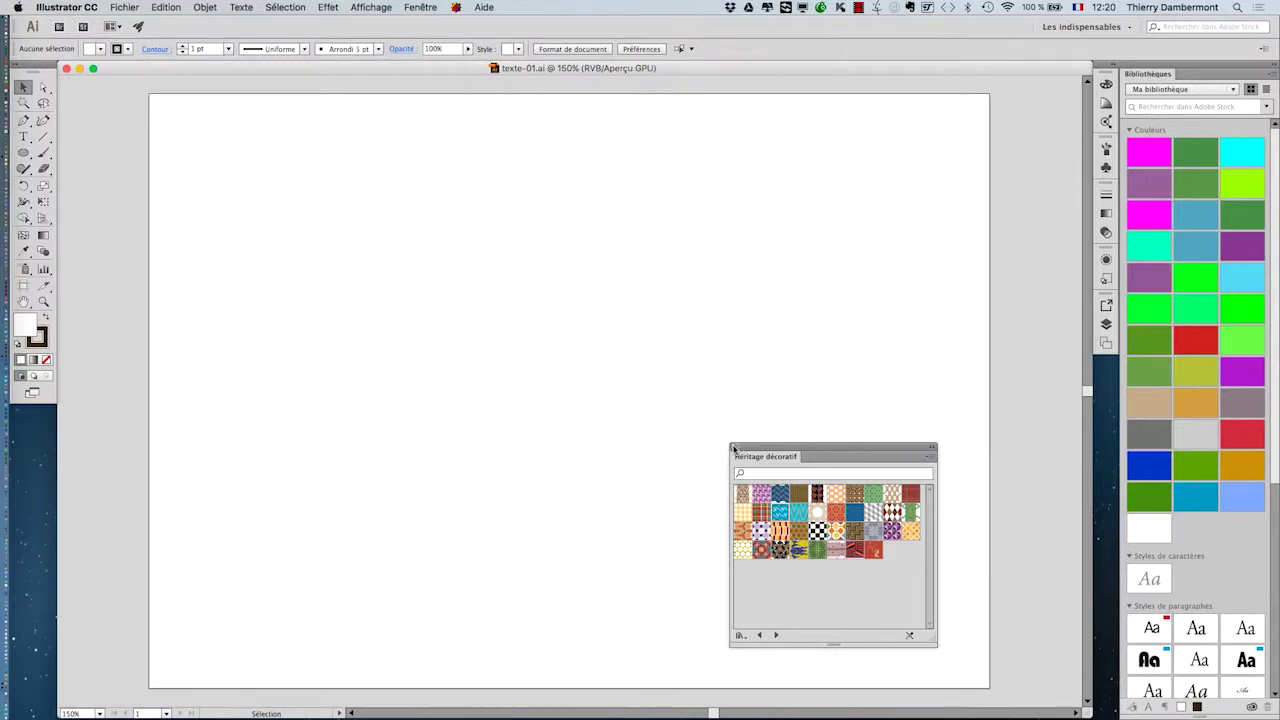
click(734, 448)
Step: Move the toolbox next to the artboard and draw an area text frame about 134 × 71 mm in the artboard's upper-left part
drag(32, 66, 105, 119)
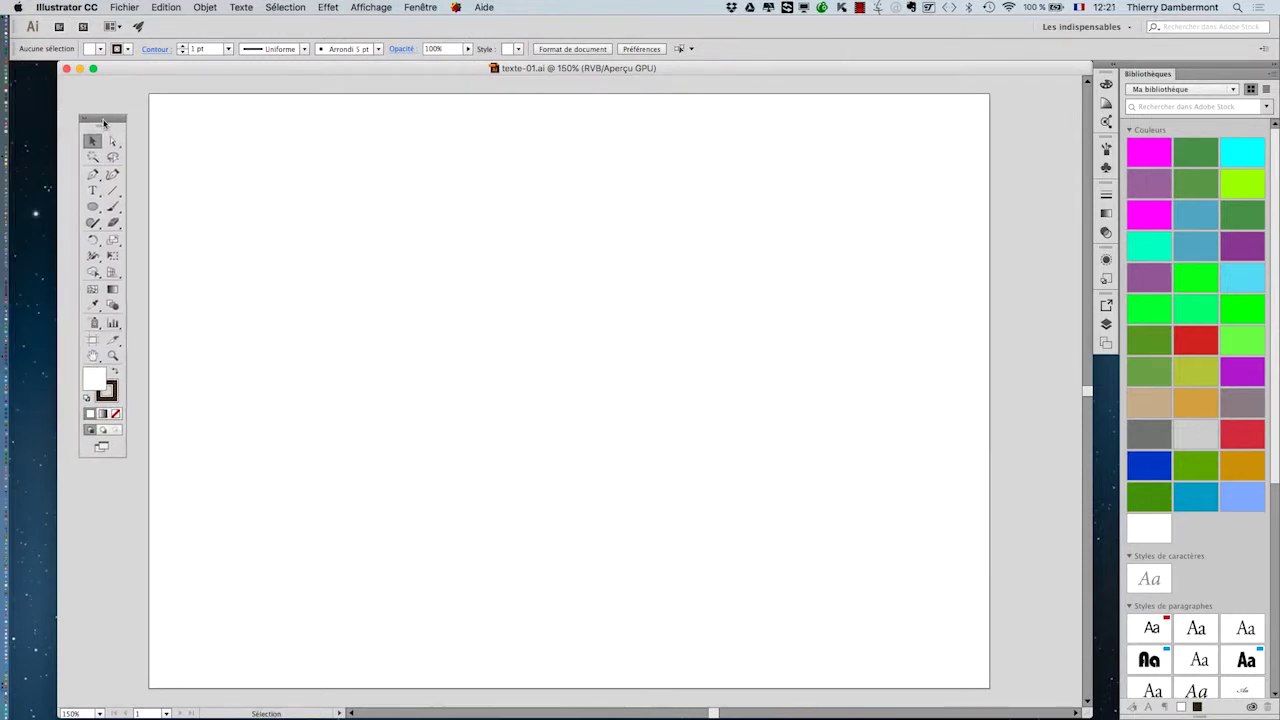
click(98, 196)
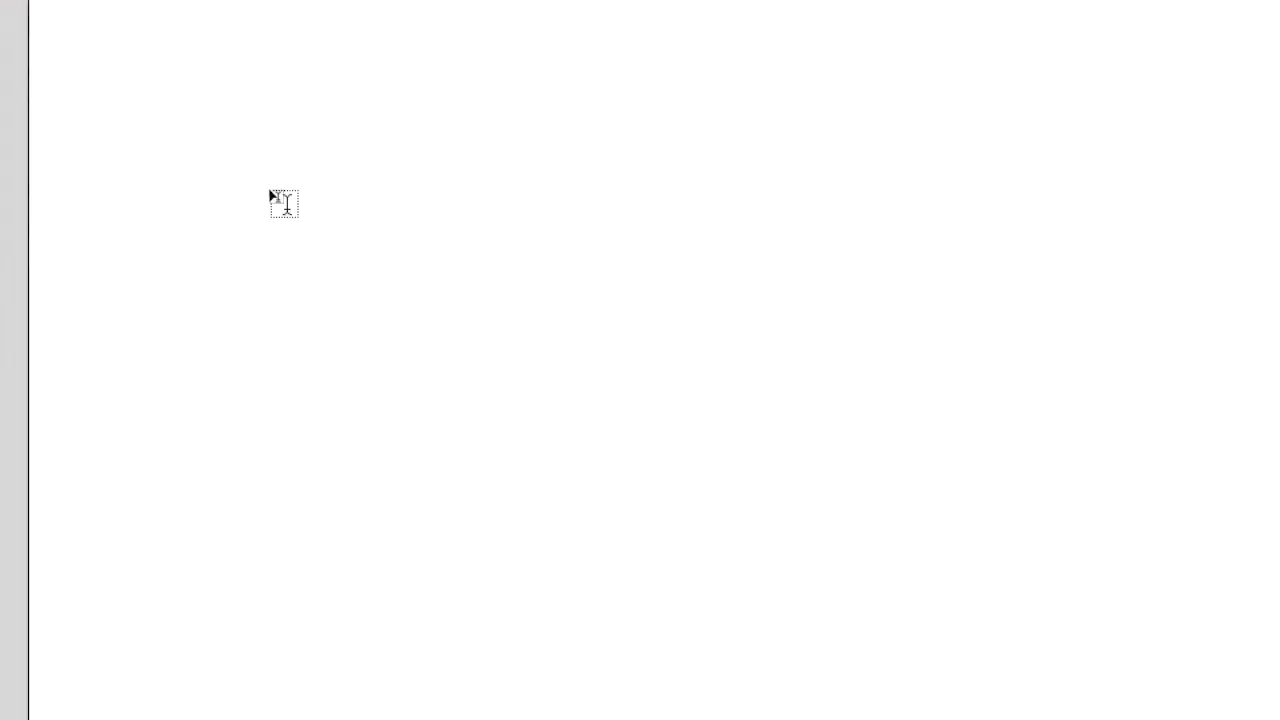
drag(134, 91, 486, 300)
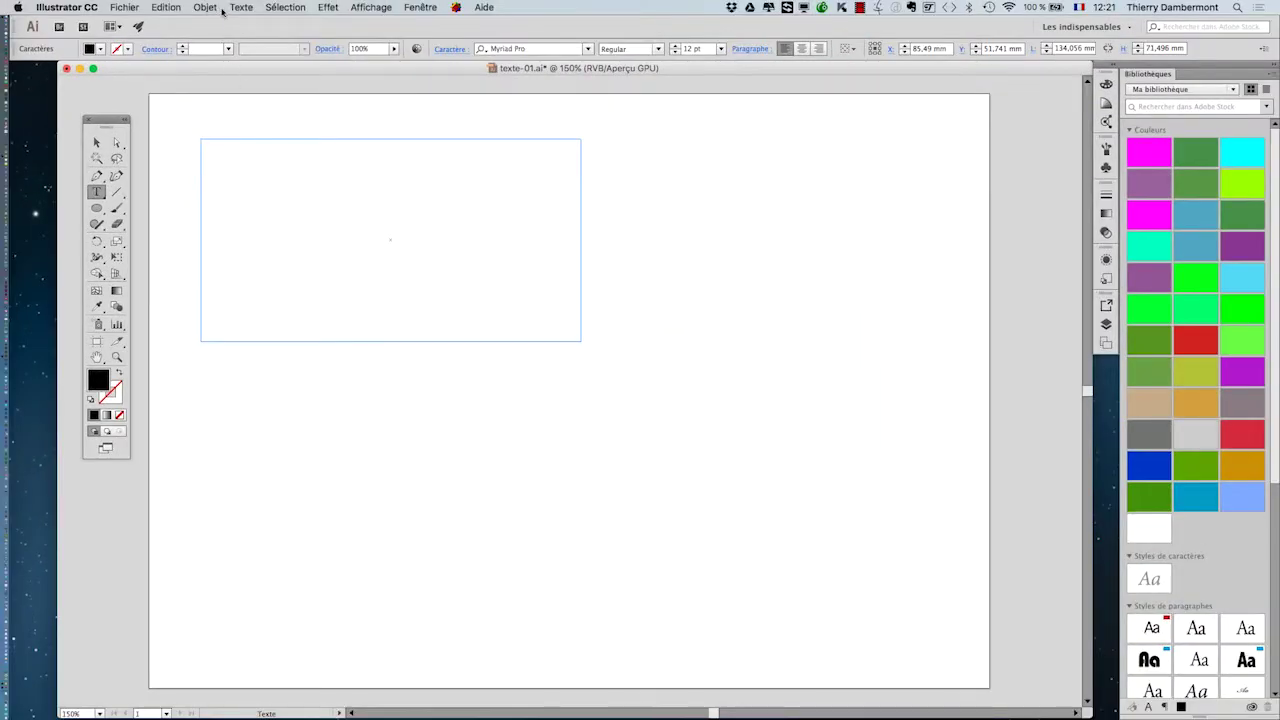
click(241, 7)
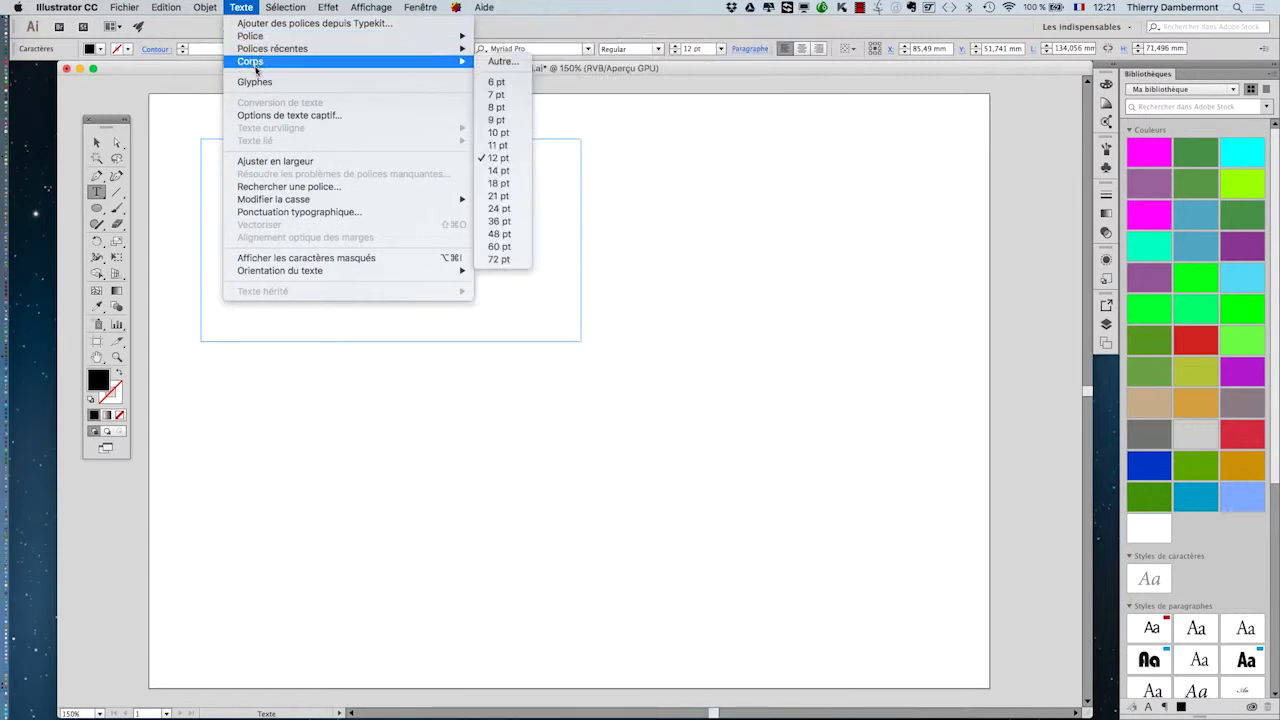
mouse_move(420, 7)
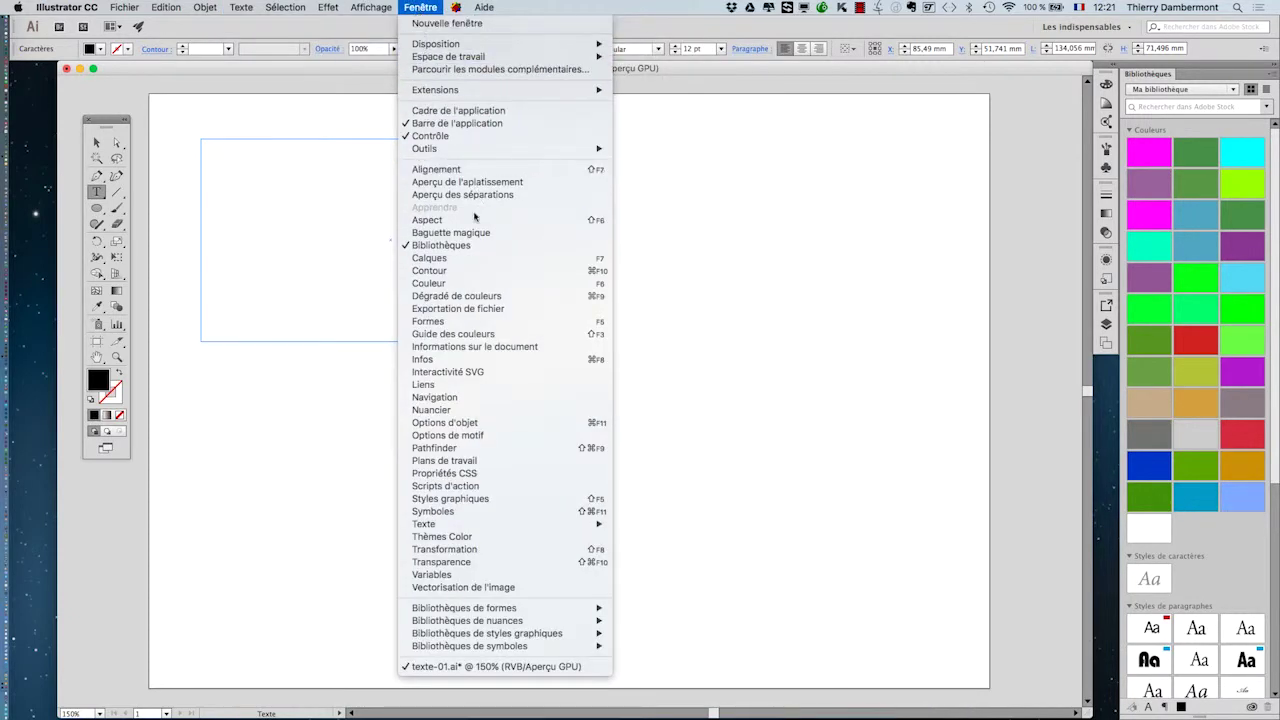
mouse_move(497, 527)
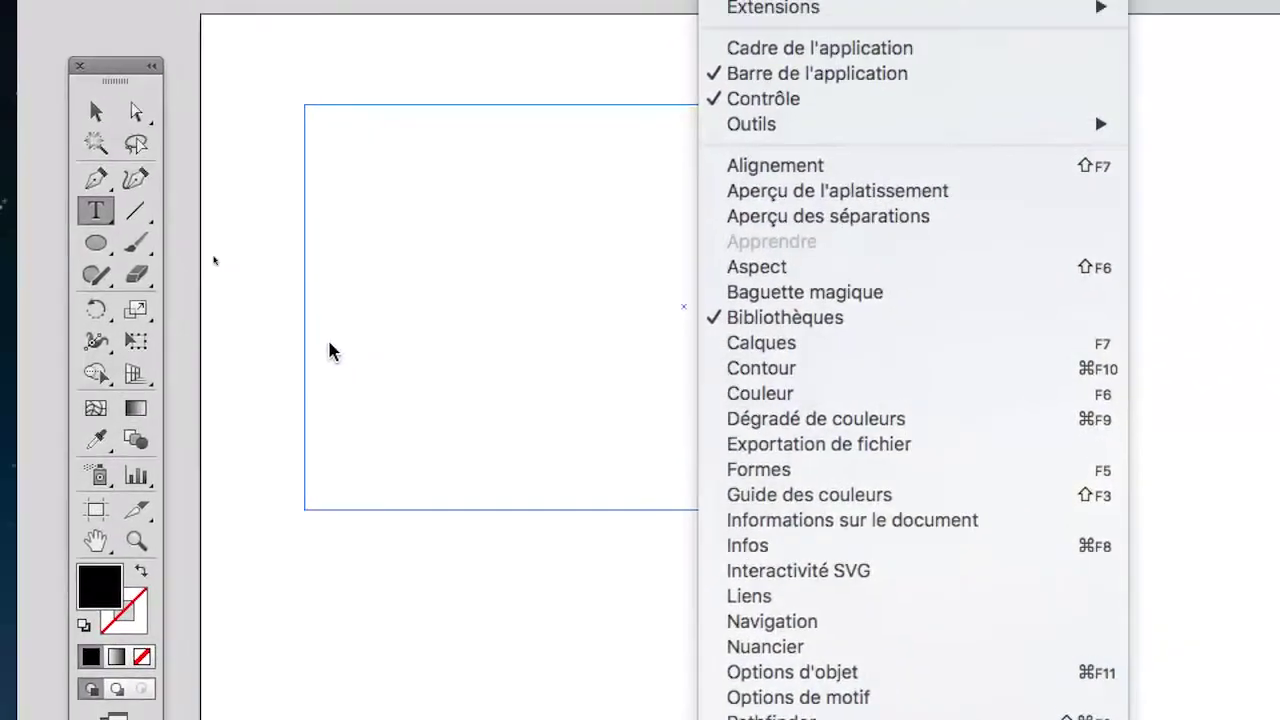
click(330, 343)
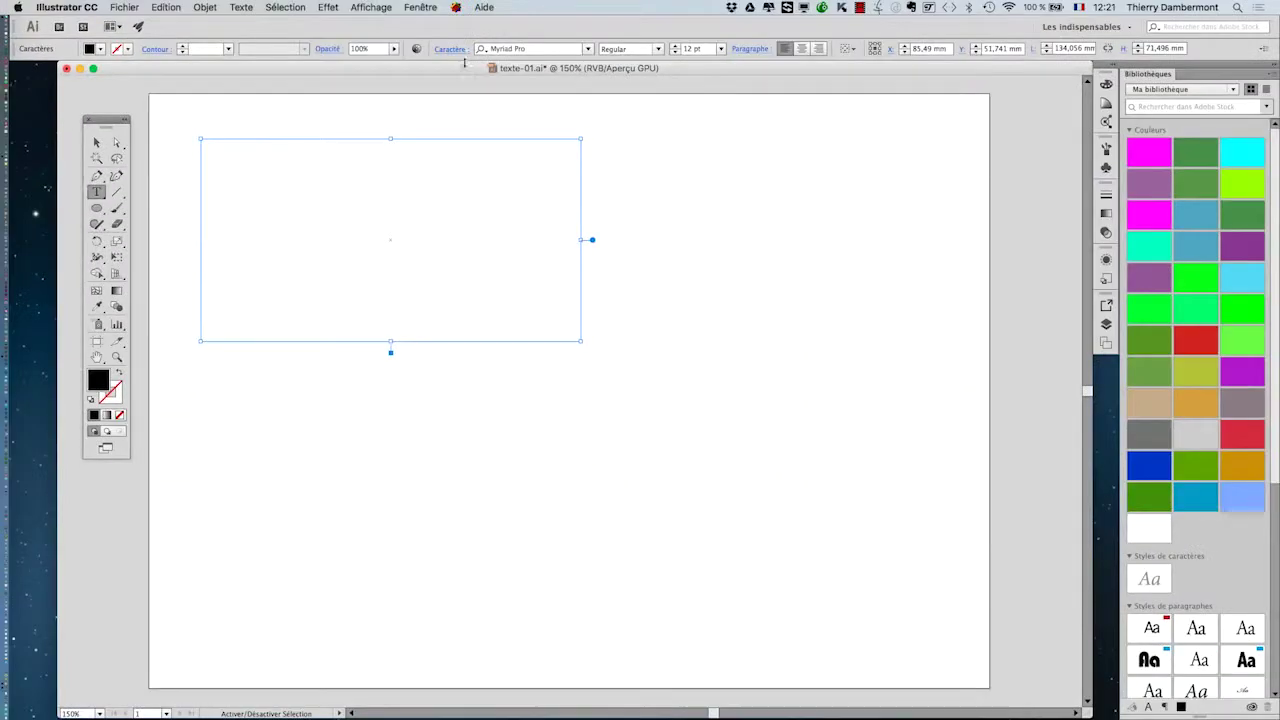
Step: Show the Caractère panel and place it just to the right of the text frame
click(420, 7)
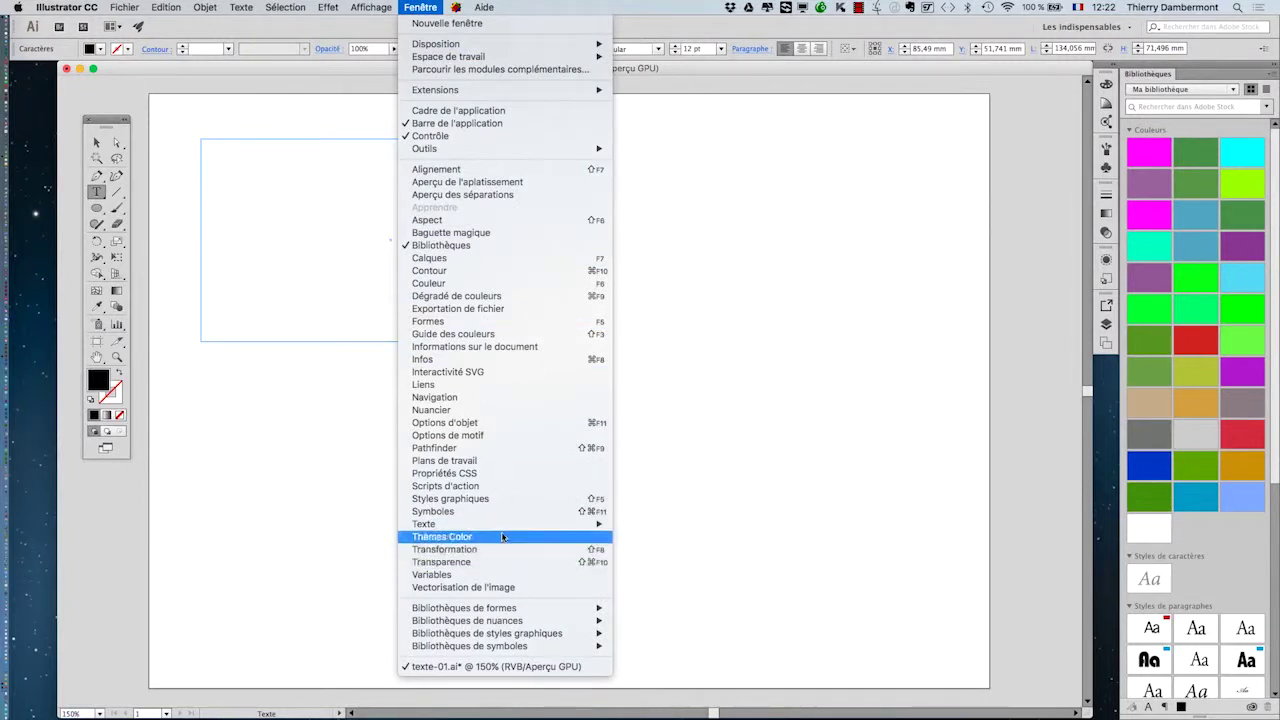
mouse_move(503, 525)
click(663, 526)
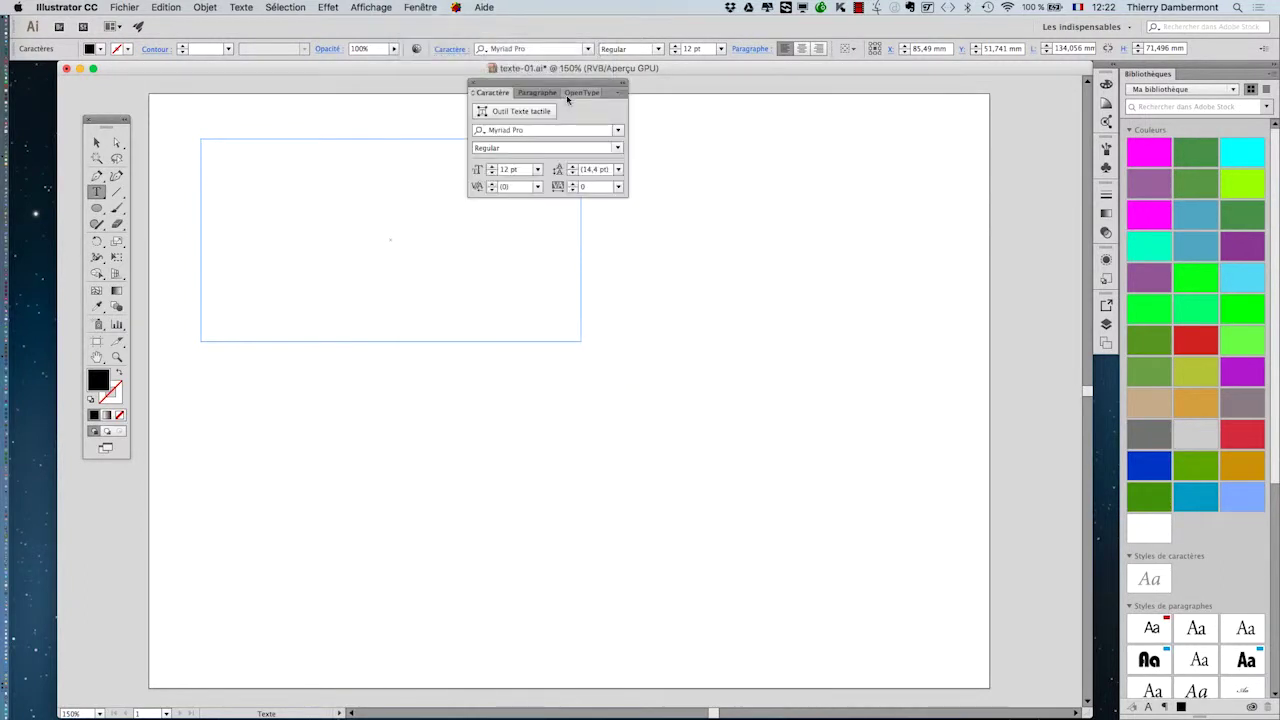
drag(623, 99, 770, 138)
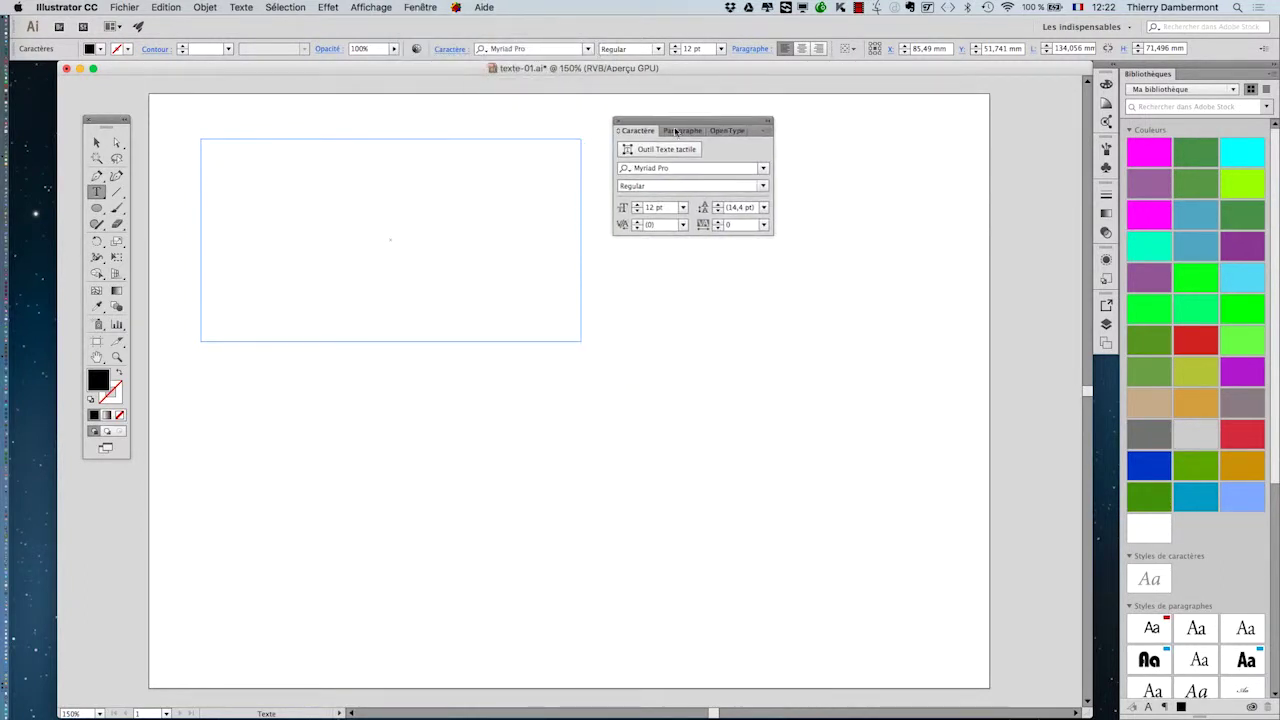
Step: Show the Paragraphe panel and detach it from its group as a separate floating panel to the right
click(432, 7)
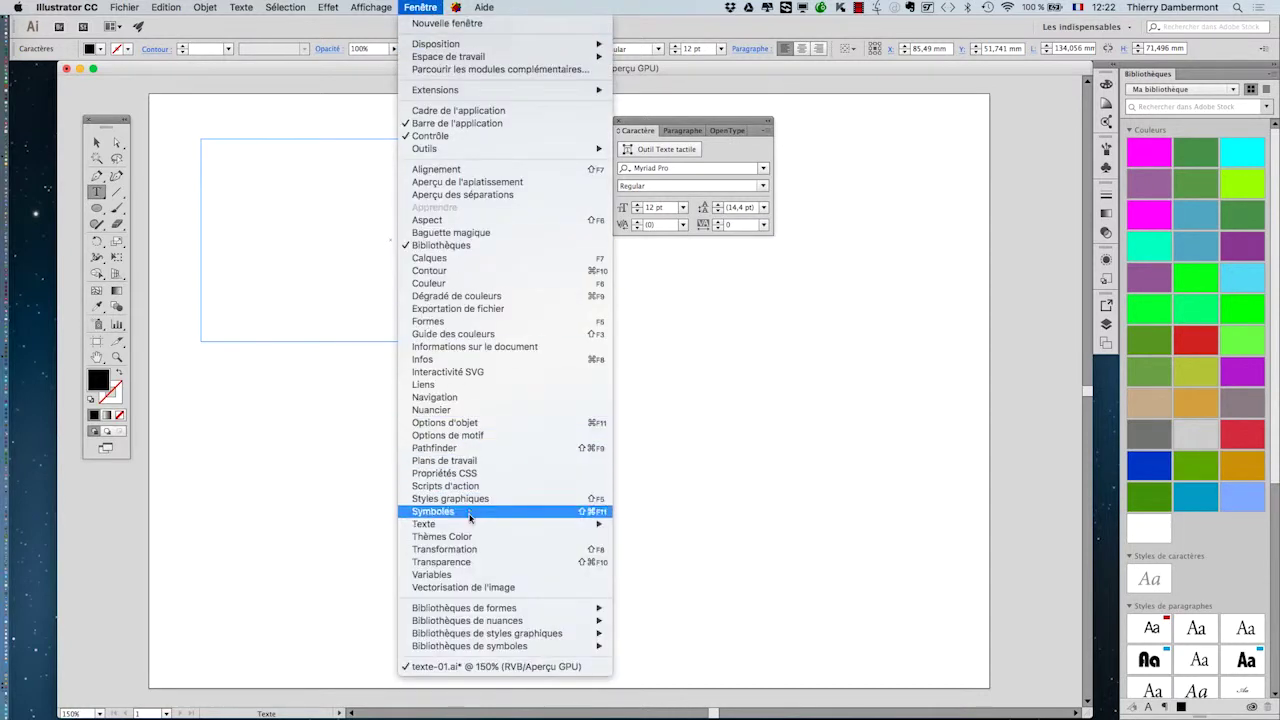
mouse_move(475, 526)
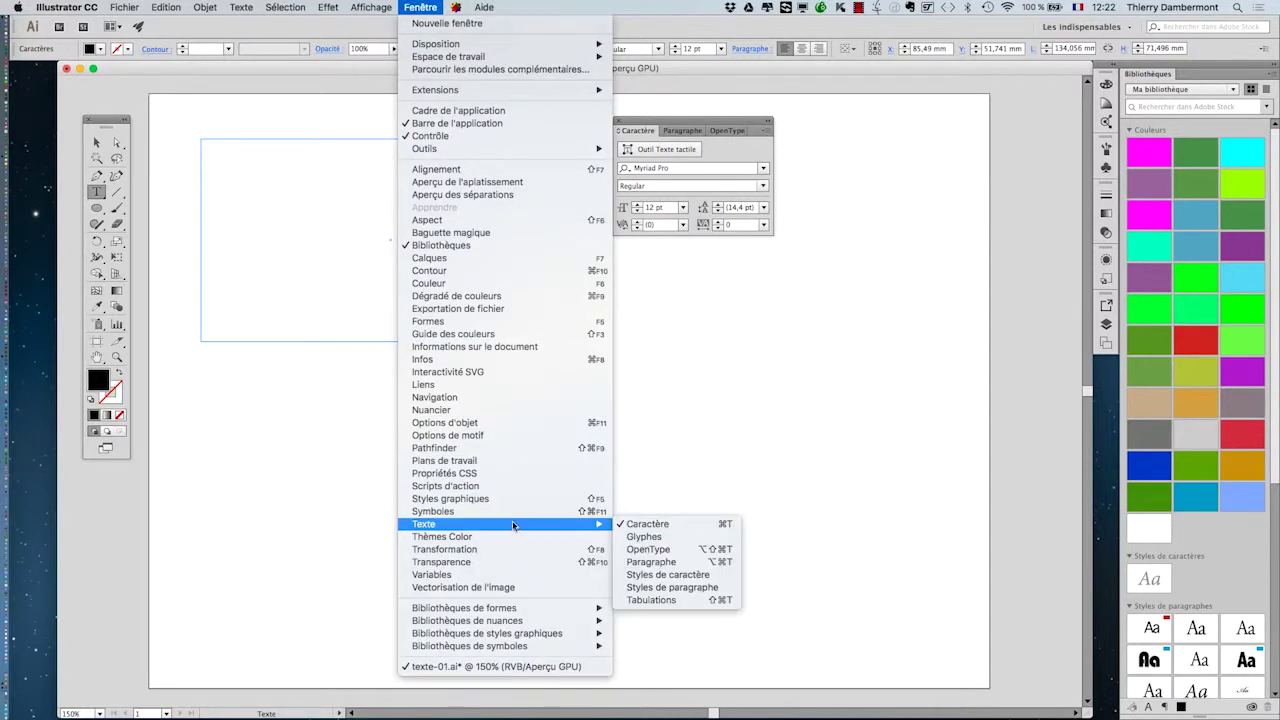
click(675, 563)
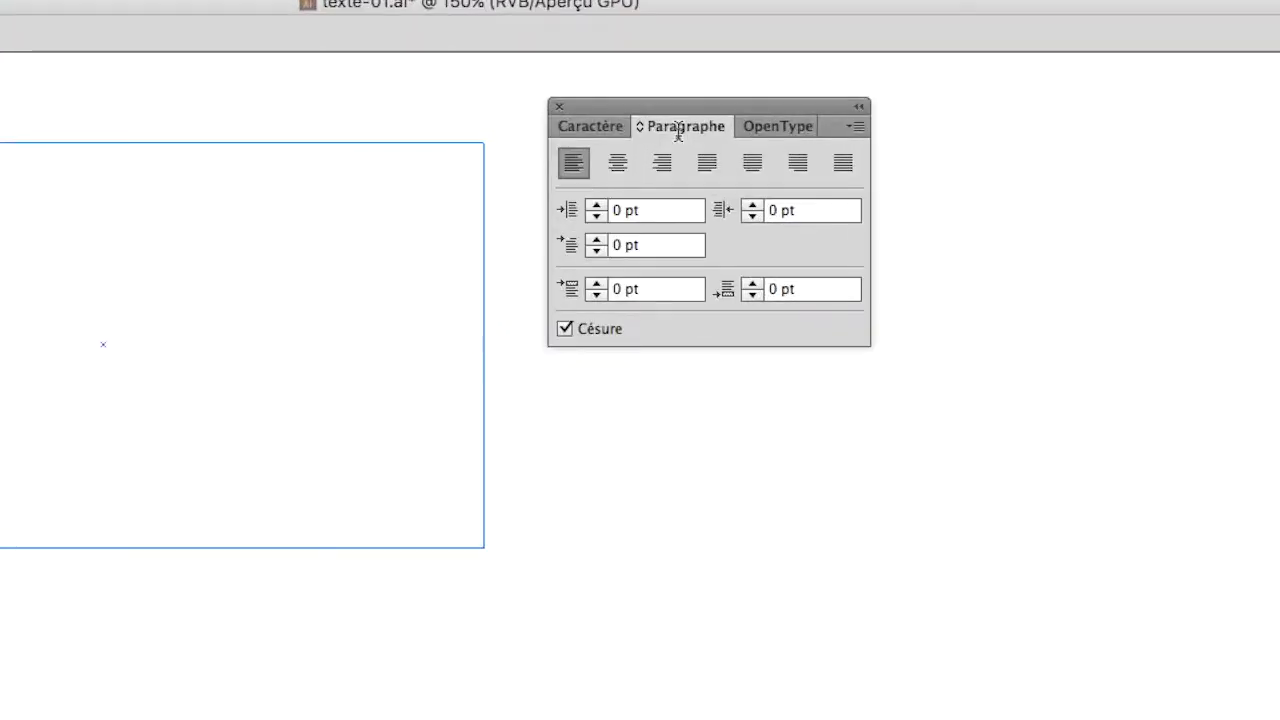
drag(678, 133, 1006, 185)
drag(793, 155, 795, 150)
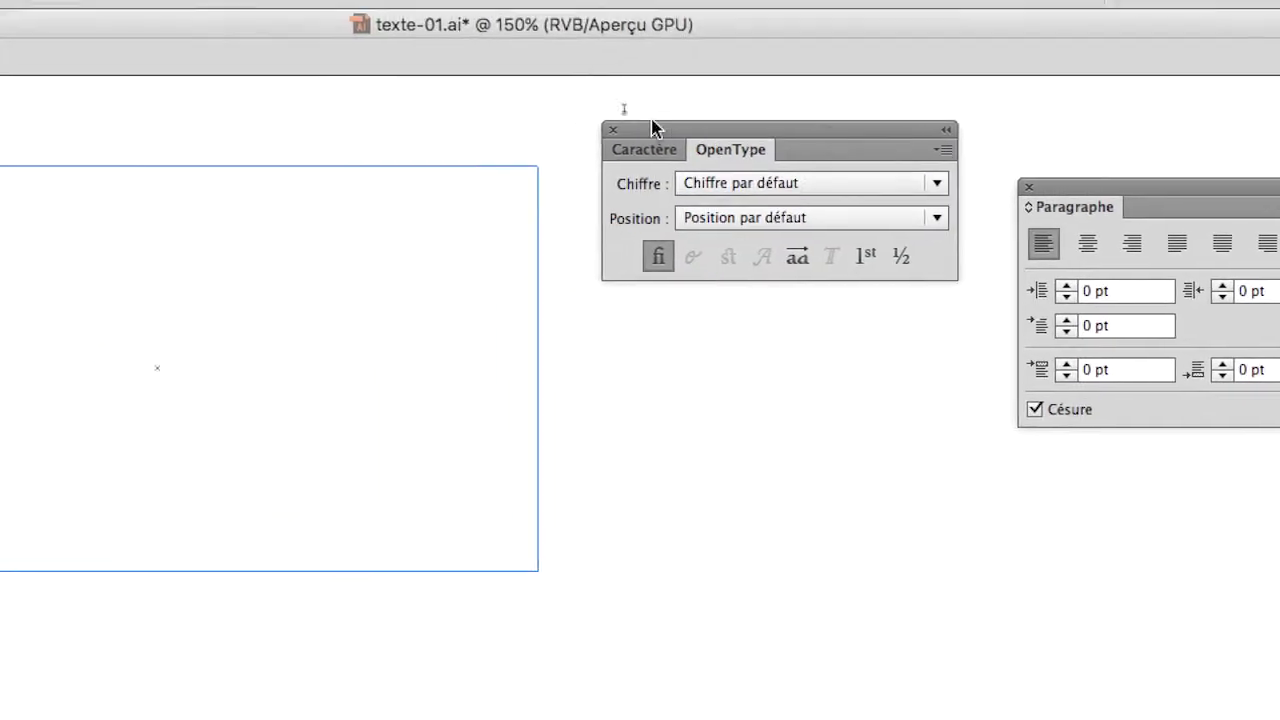
Step: Show the Styles de caractère and Styles de paragraphe panels as separate floating panels below the Caractère and Paragraphe panels
click(545, 14)
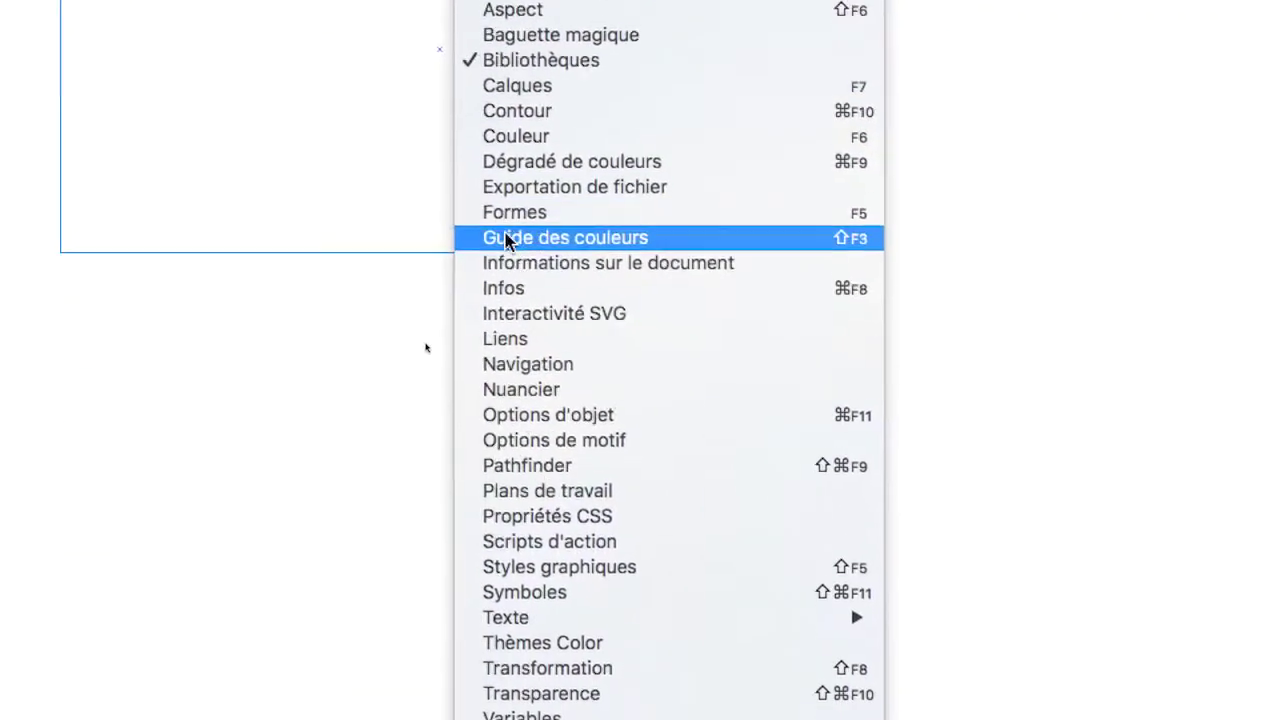
mouse_move(536, 623)
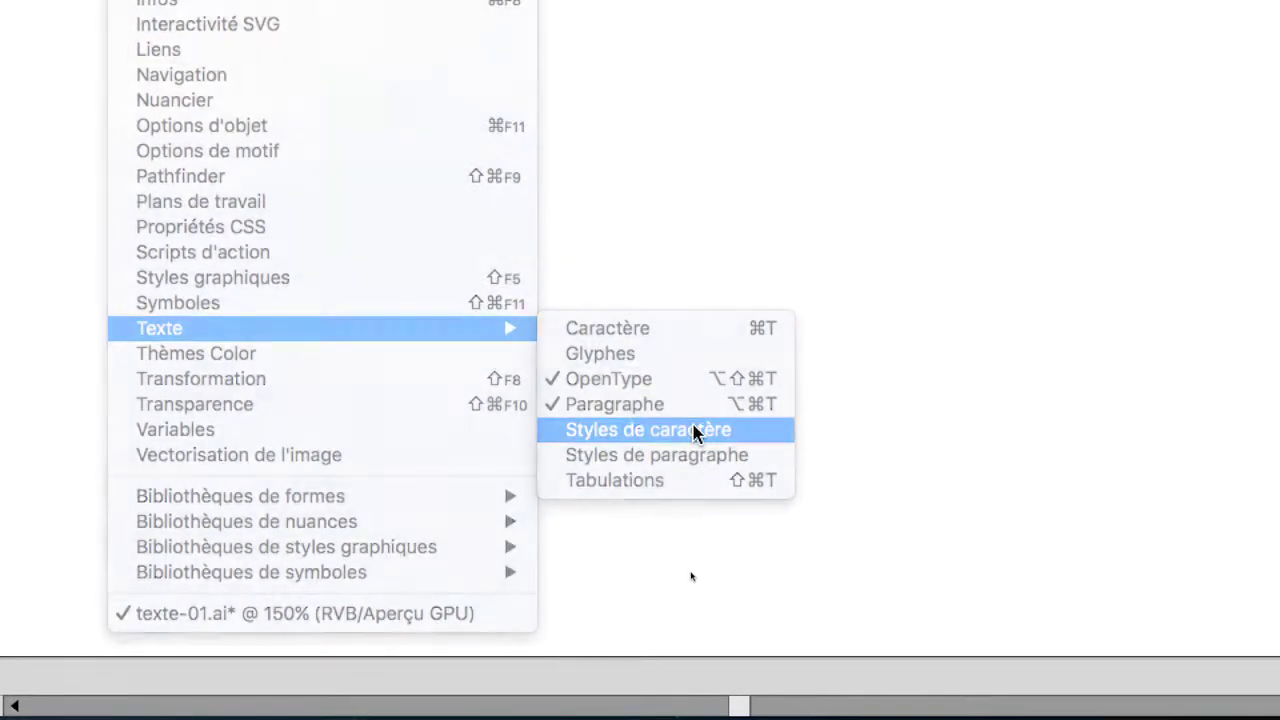
click(694, 431)
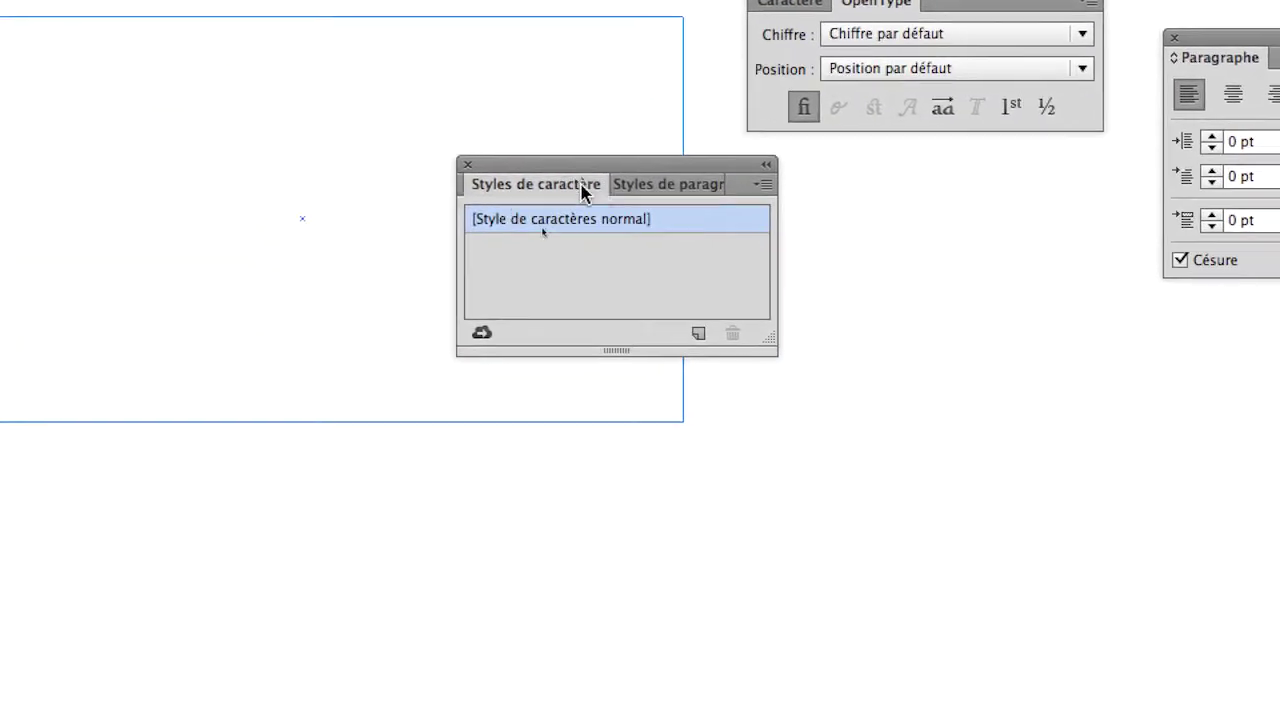
drag(533, 155, 834, 363)
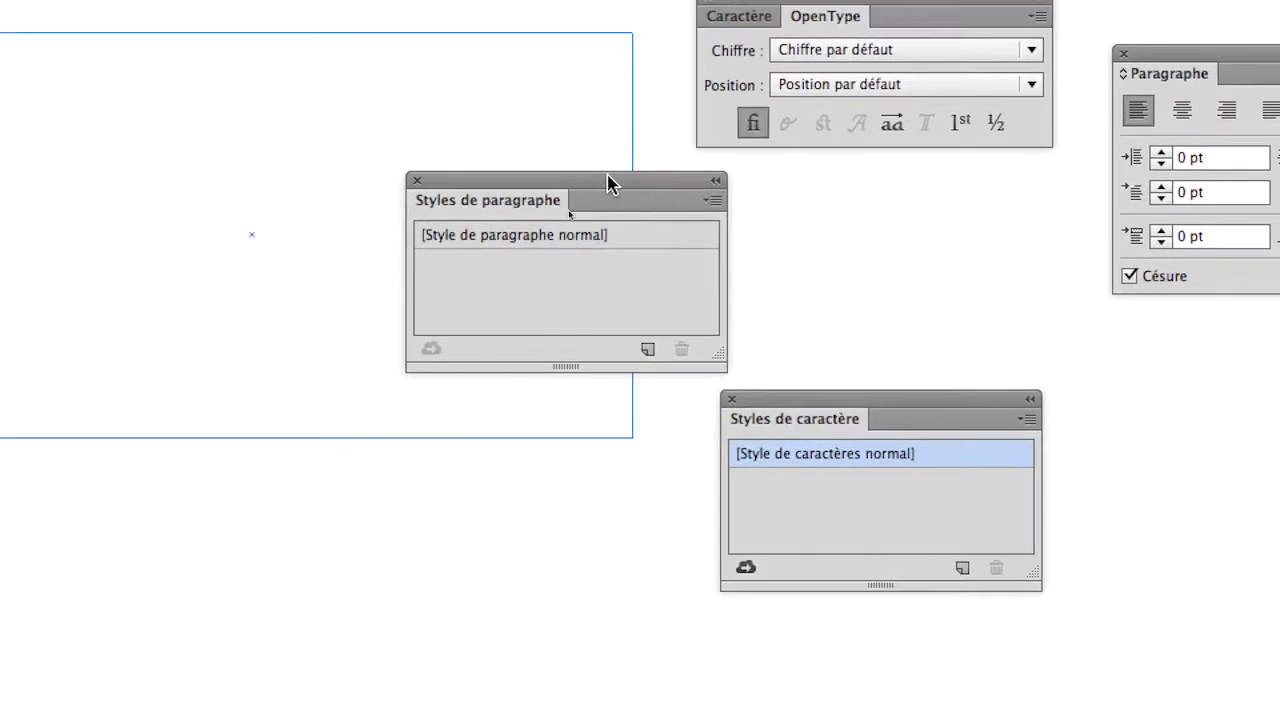
drag(464, 47, 1141, 266)
drag(840, 262, 851, 258)
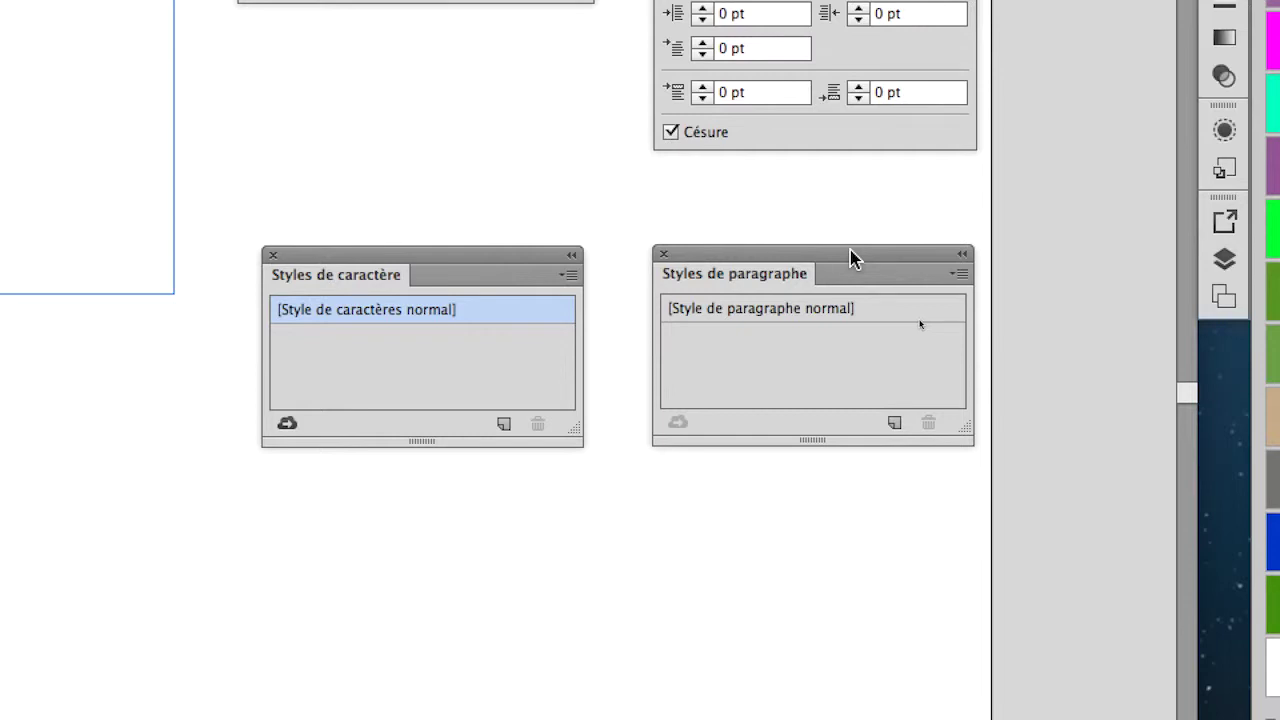
drag(848, 258, 806, 311)
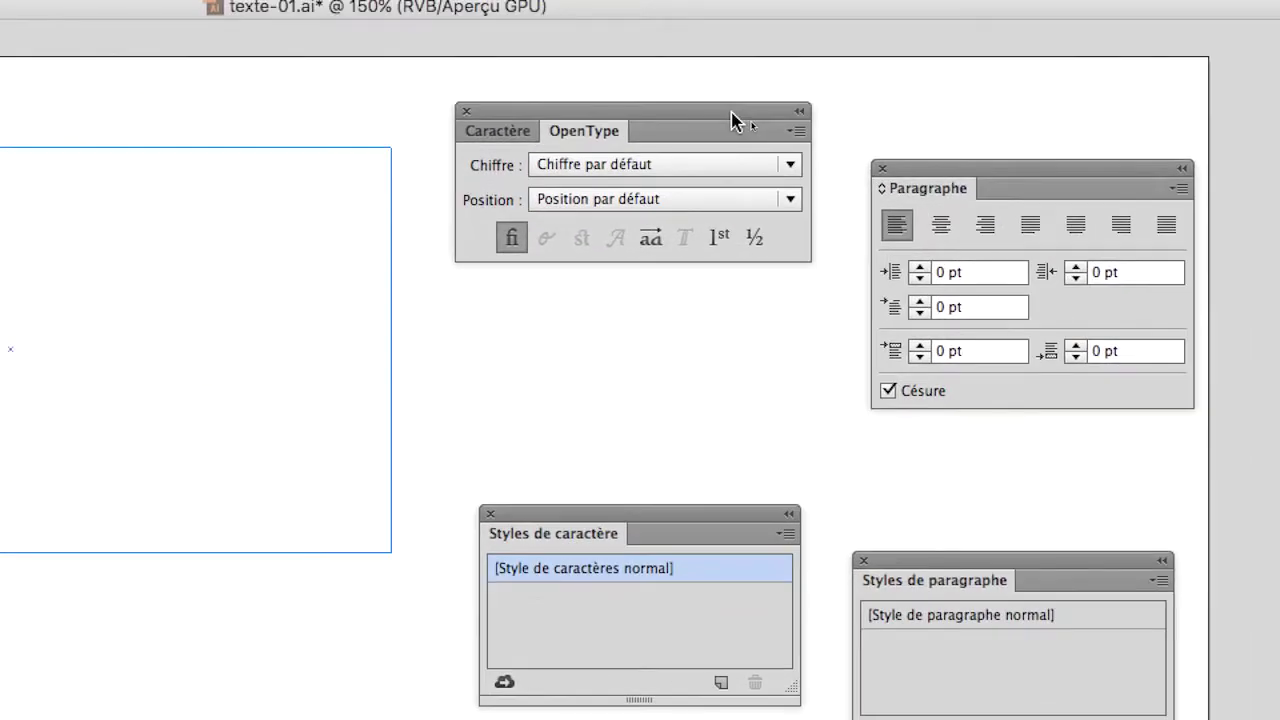
Step: Bring the Caractère panel in front of OpenType in their group and position it between the text frame and the Paragraphe panel
drag(731, 120, 729, 163)
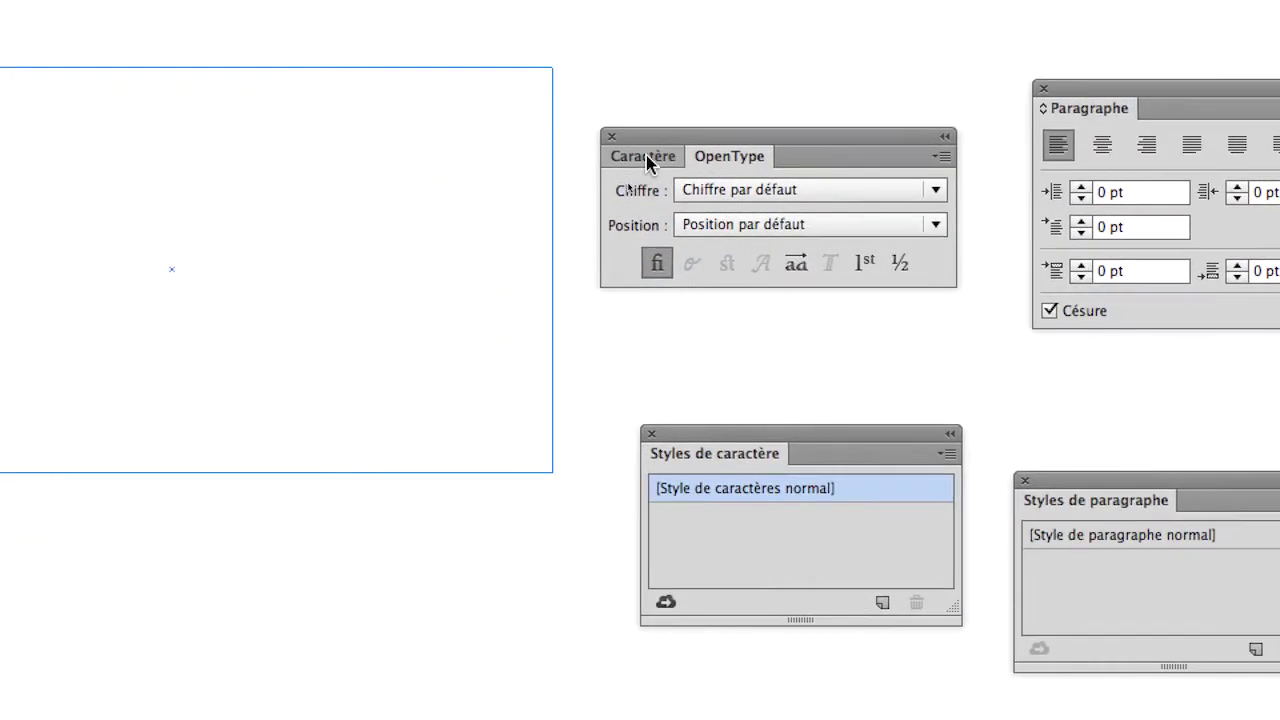
click(646, 163)
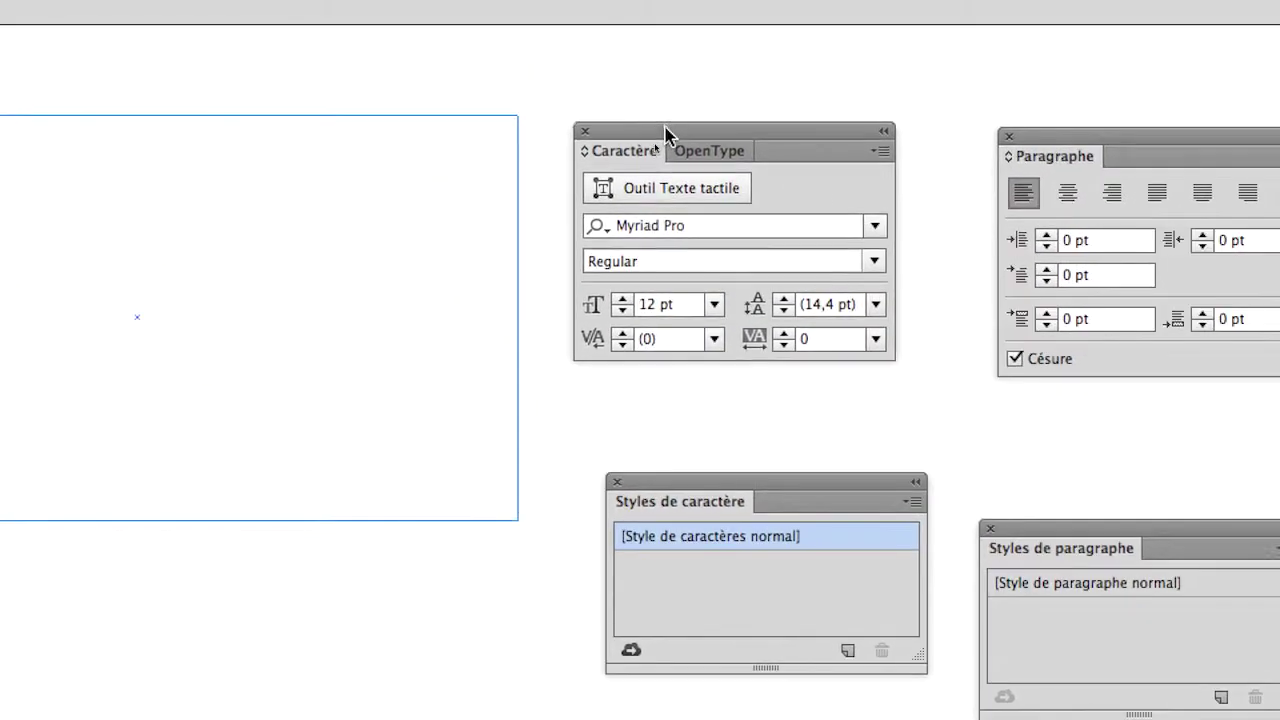
drag(665, 133, 665, 83)
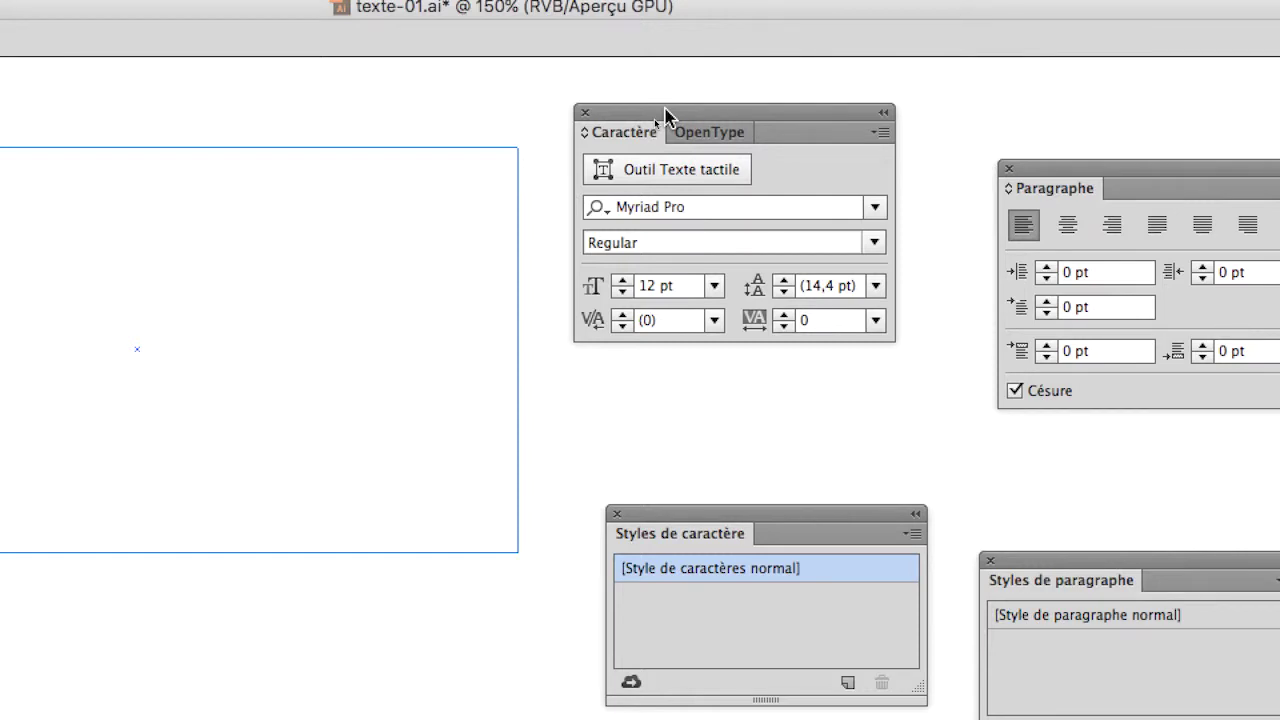
drag(665, 109, 682, 102)
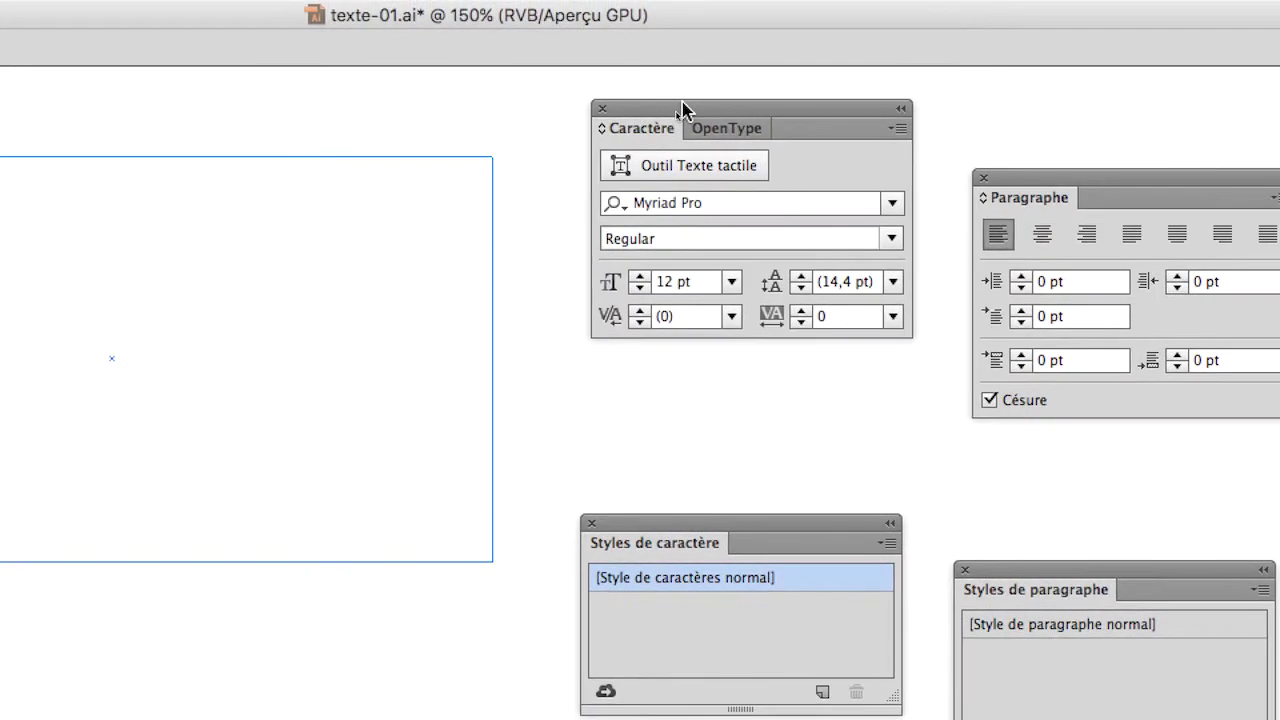
Step: Close the floating Caractère/OpenType, Paragraphe, Styles de caractère and Styles de paragraphe panels
click(601, 108)
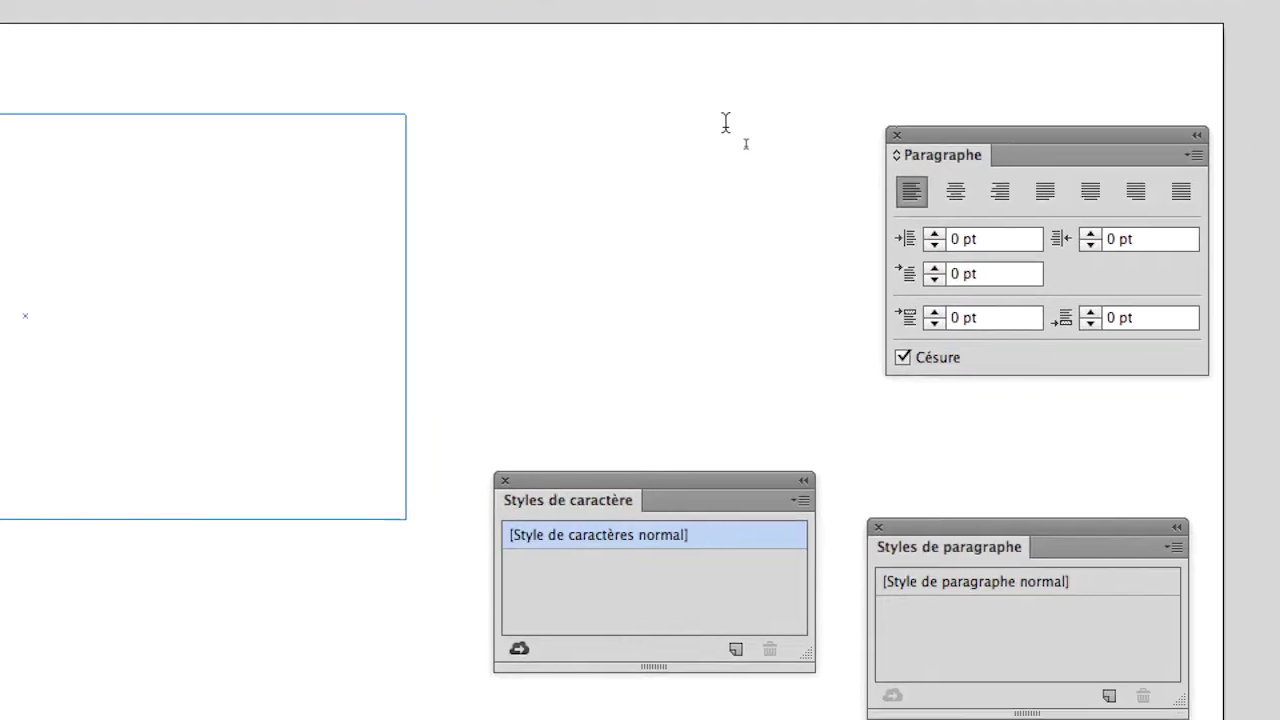
click(812, 121)
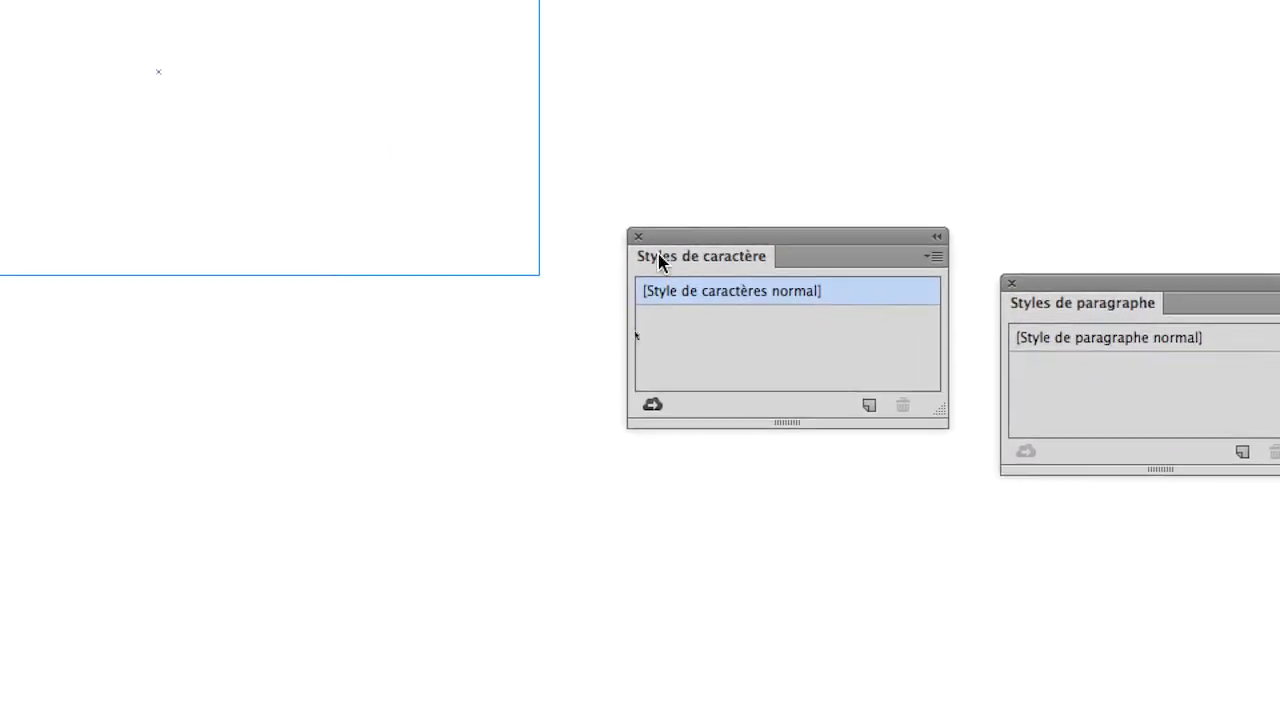
click(651, 247)
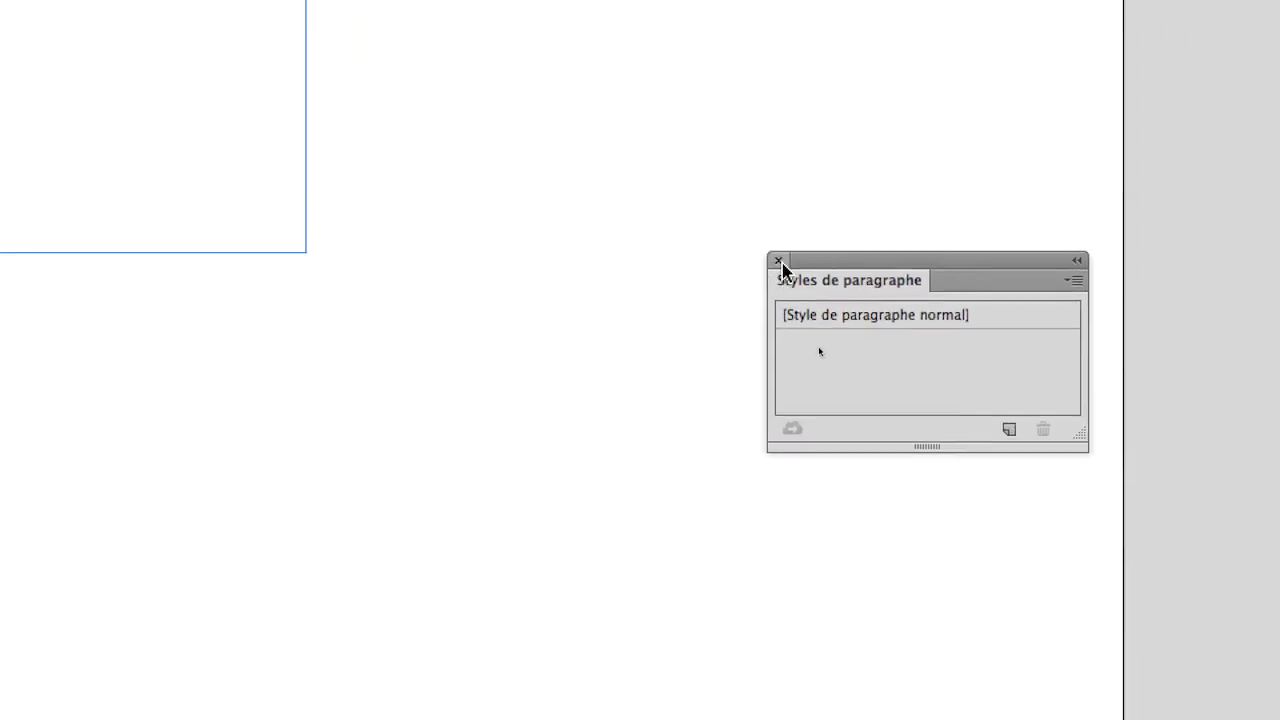
click(1022, 292)
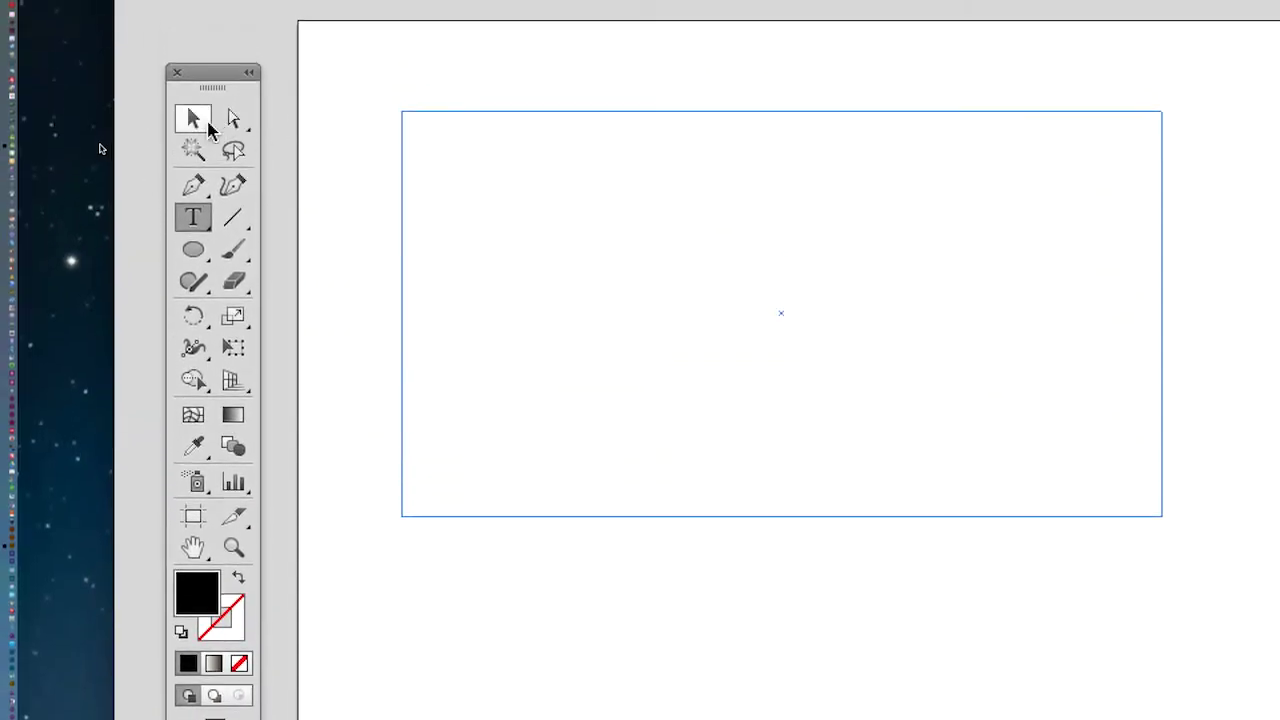
Step: Select the empty area text frame on the artboard and delete it
click(196, 120)
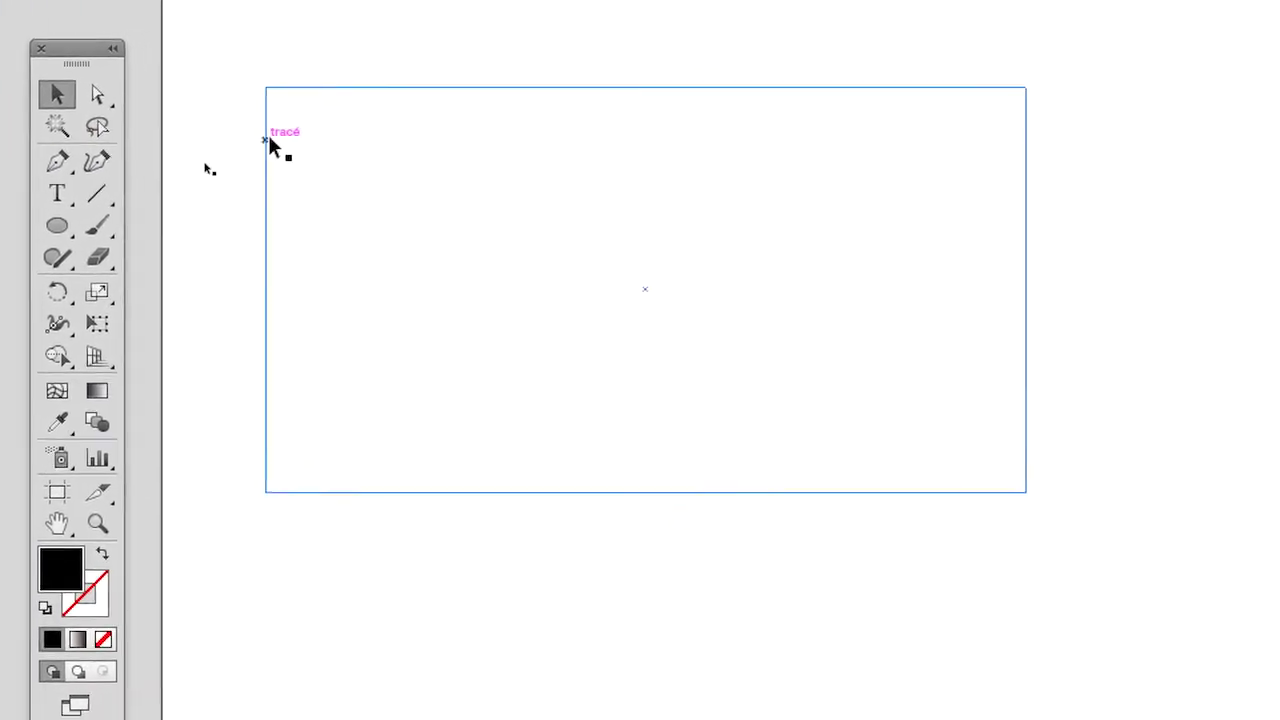
click(267, 135)
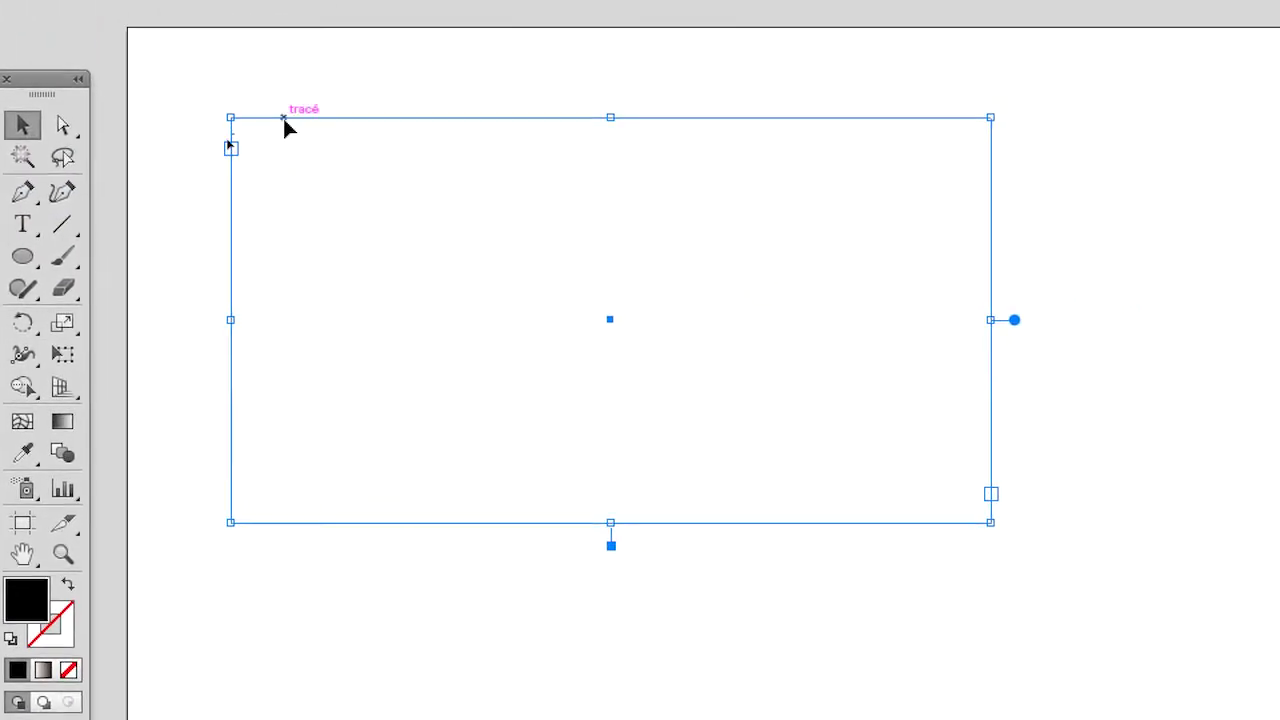
key(Delete)
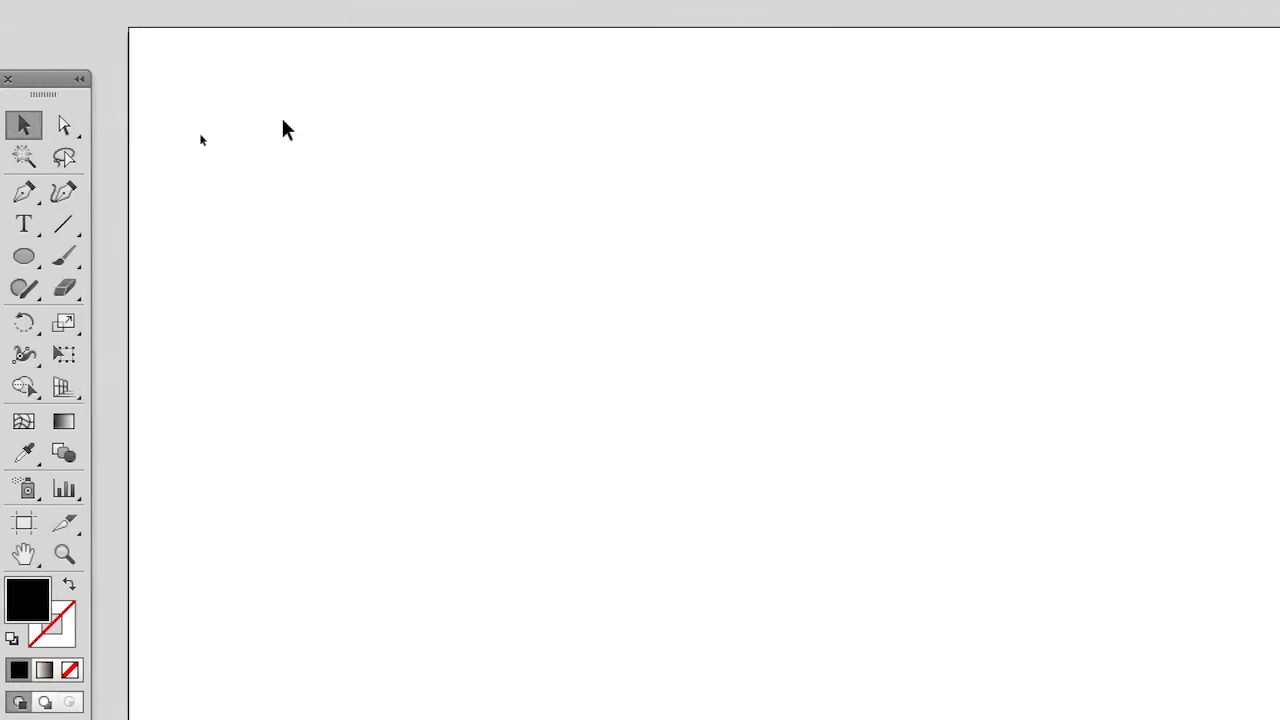
Step: Create the point text "in the wild" in the artboard's upper-left part and select it as an object
click(90, 222)
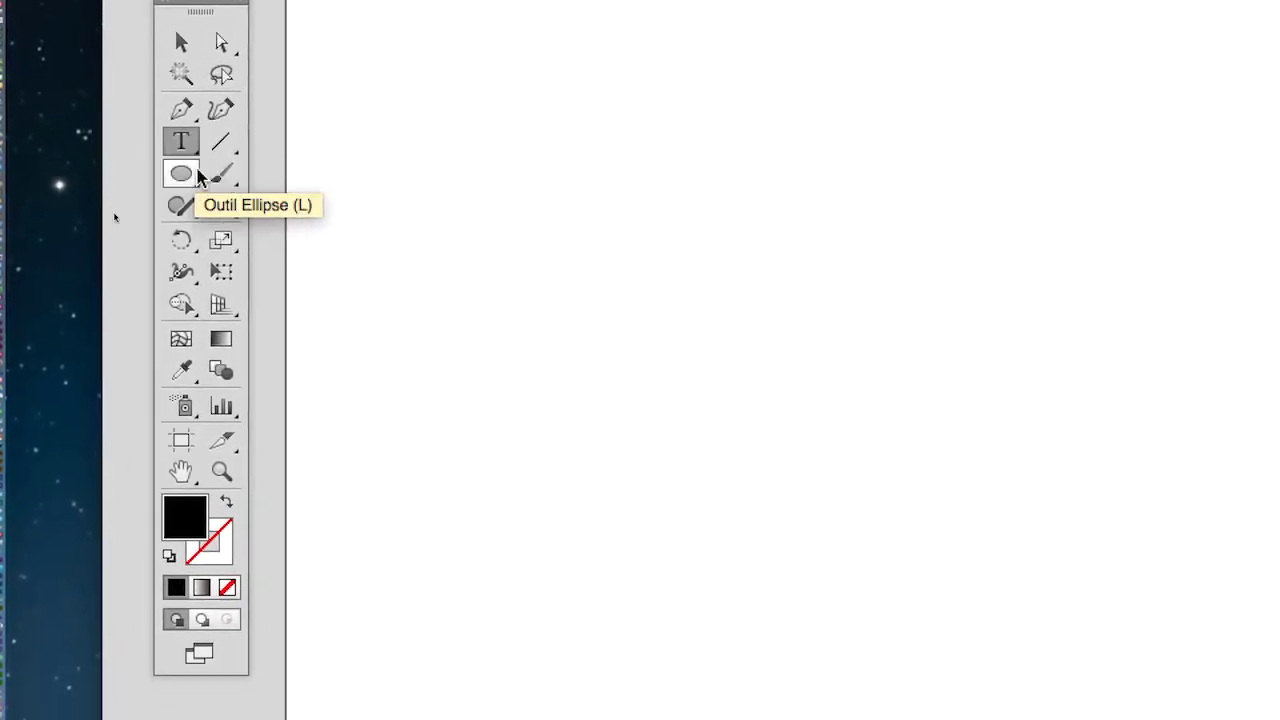
click(326, 212)
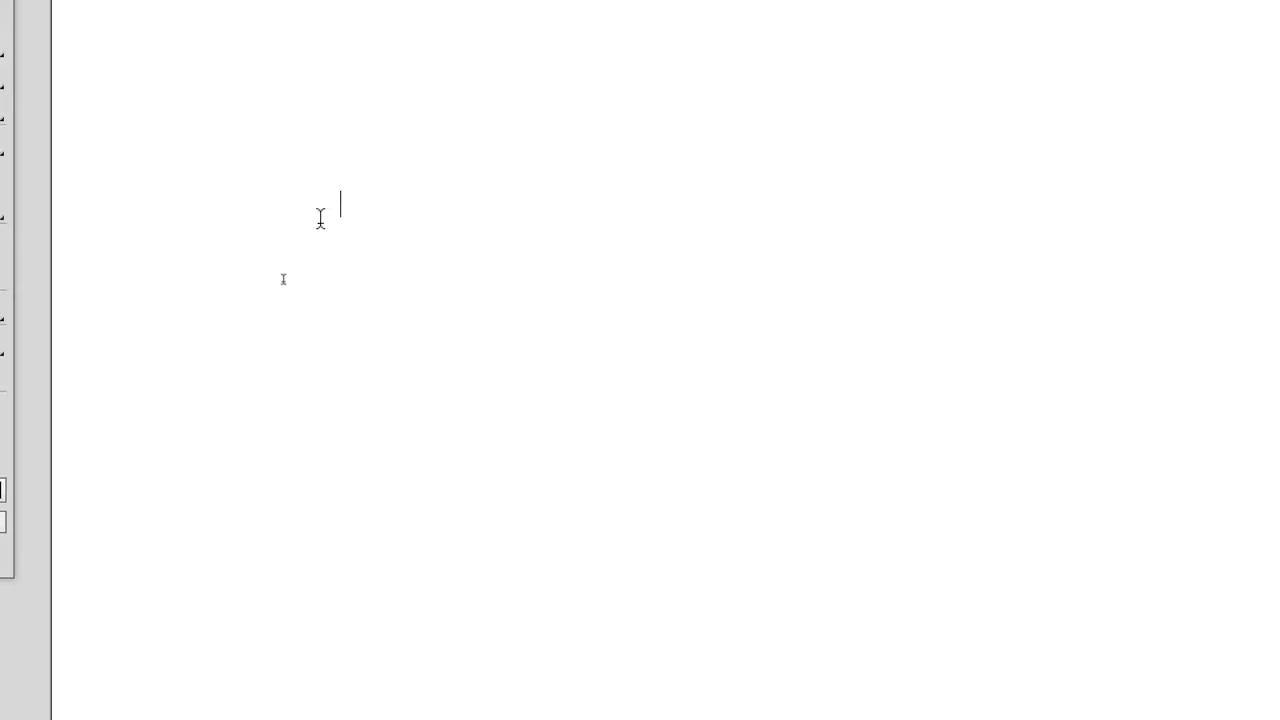
click(187, 123)
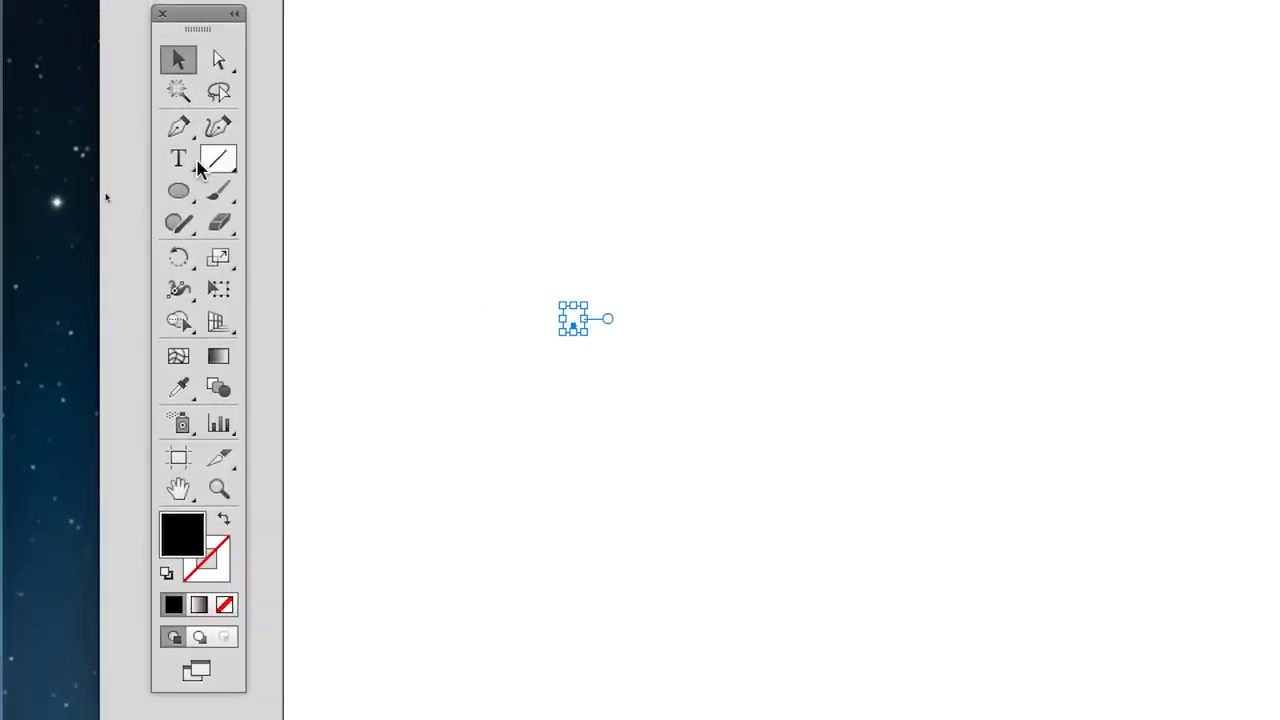
click(190, 163)
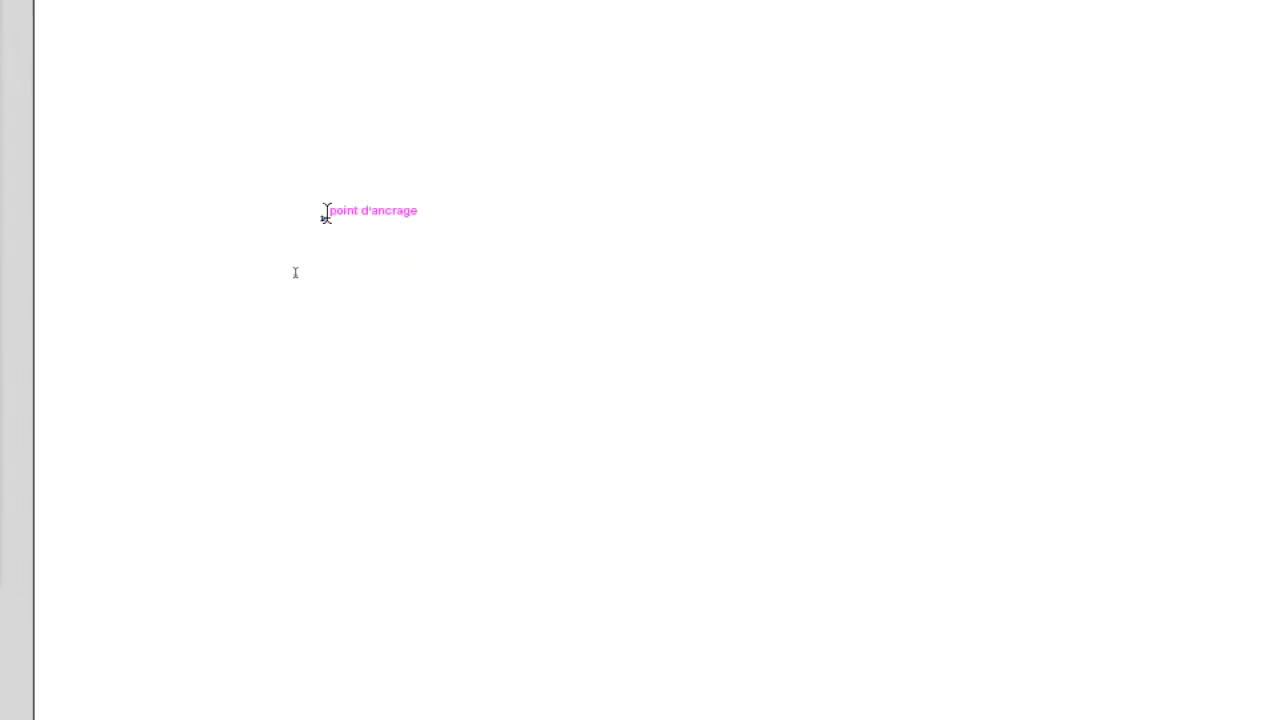
click(583, 318)
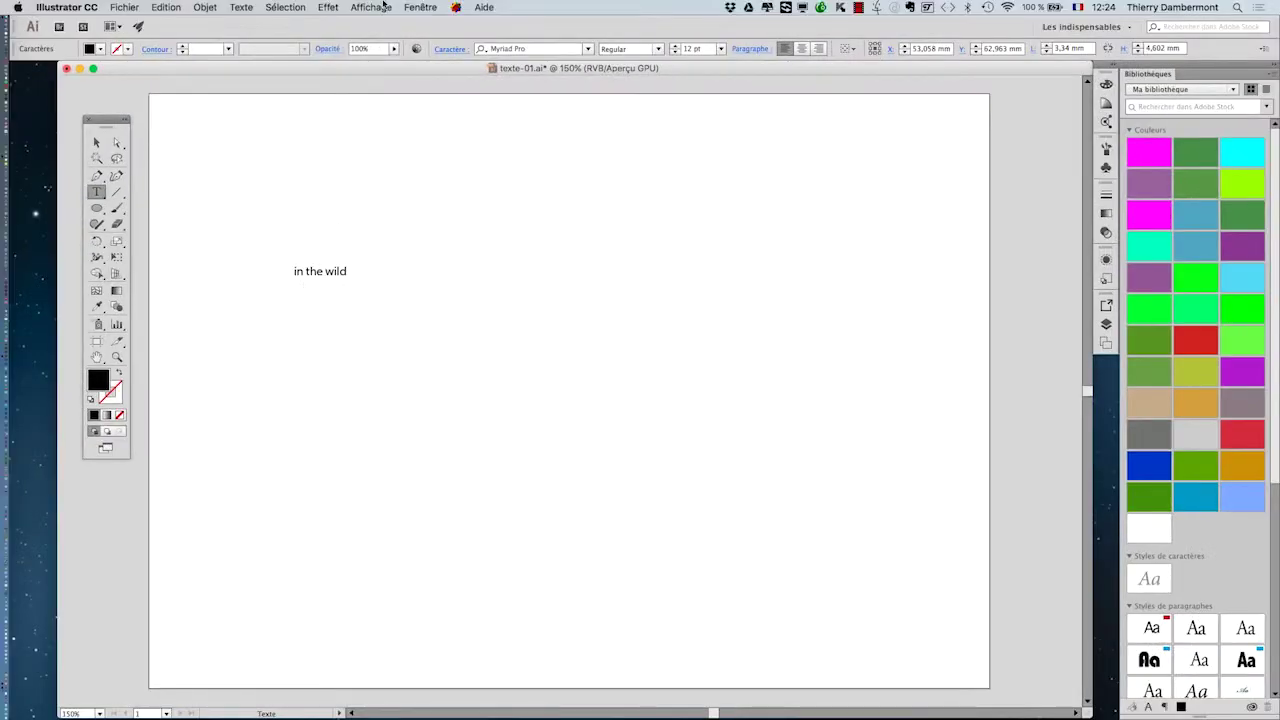
click(383, 6)
key(Escape)
key(Escape)
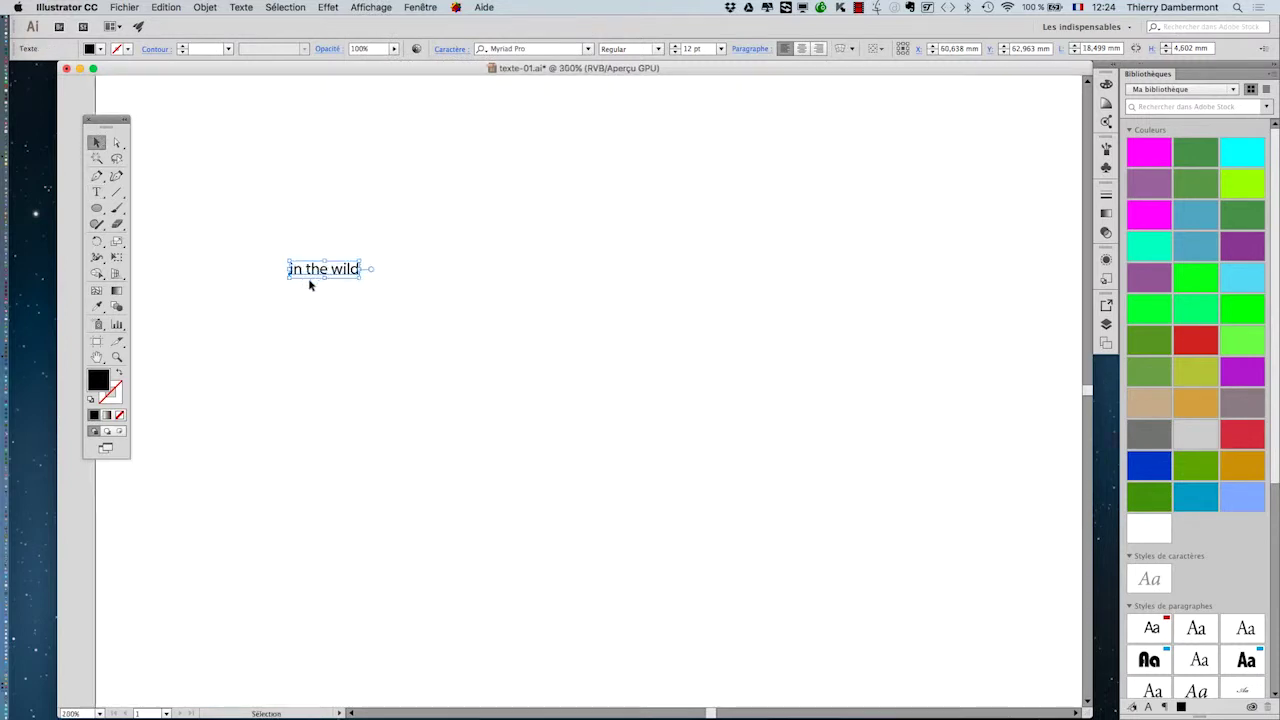
Step: Hide the bounding box around the selected "in the wild" text
scroll(308, 280, up, 6)
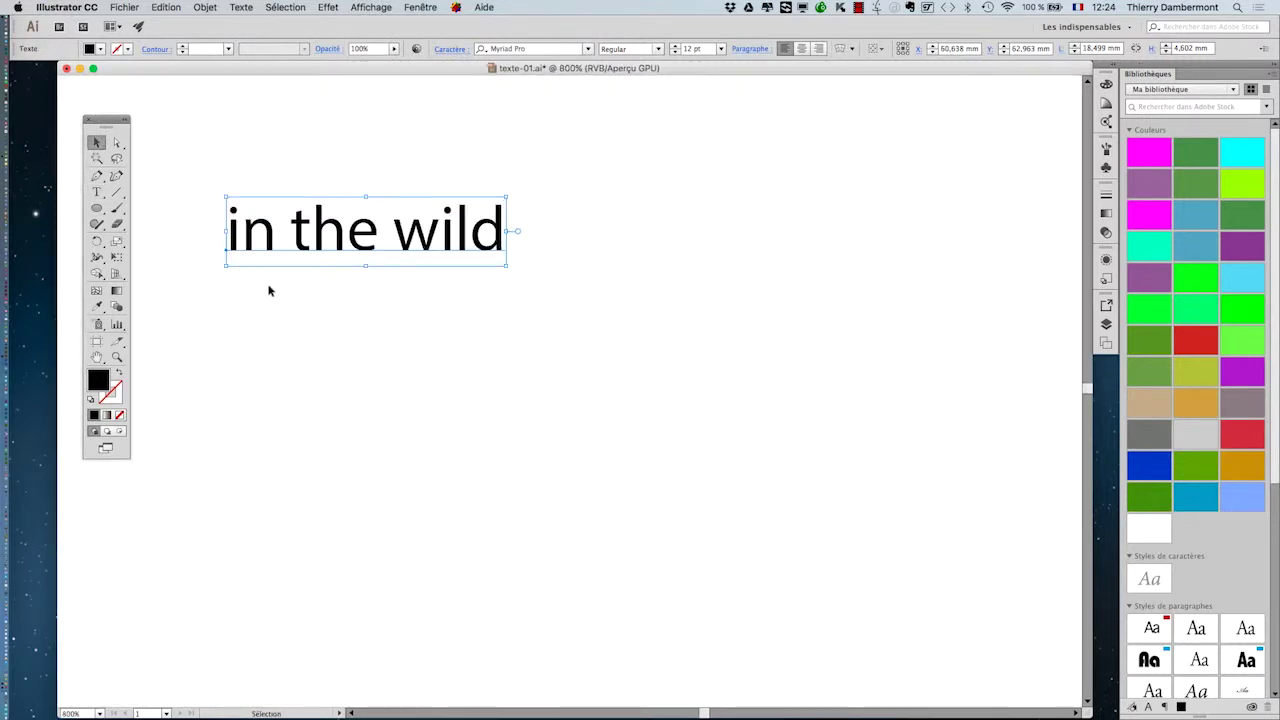
click(280, 264)
click(281, 257)
click(270, 306)
click(262, 257)
key(super)
click(366, 7)
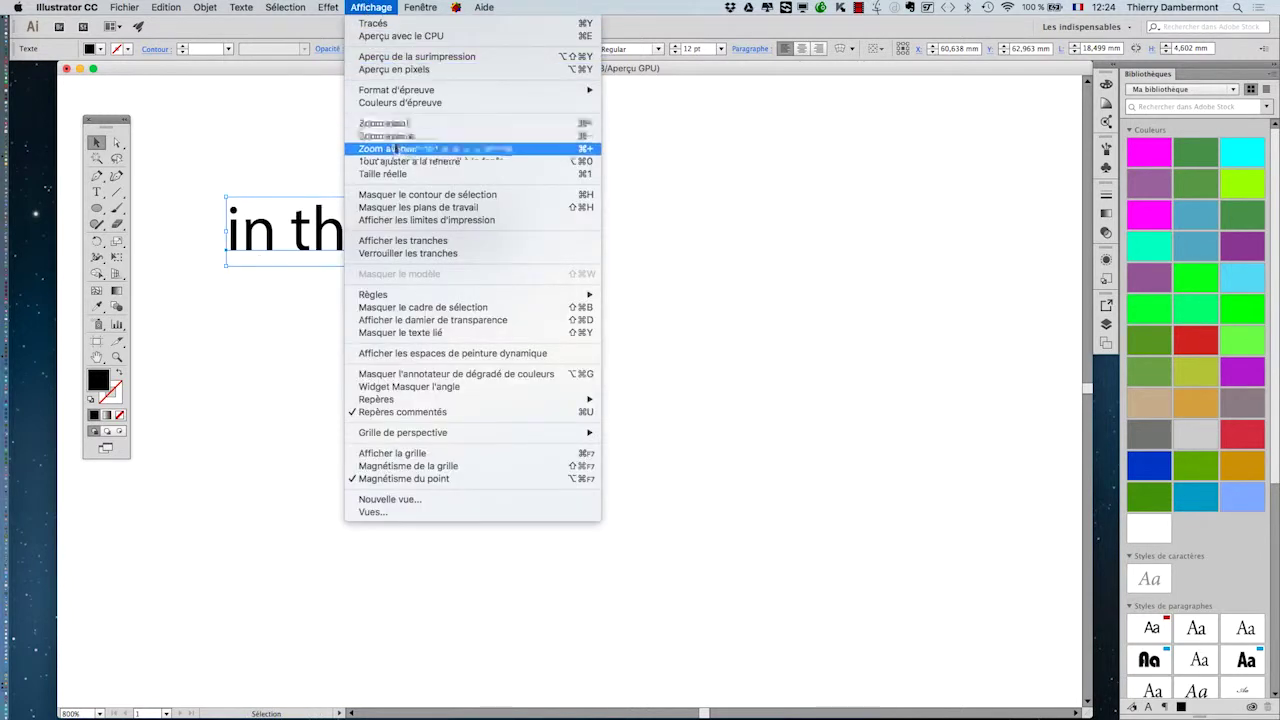
click(451, 307)
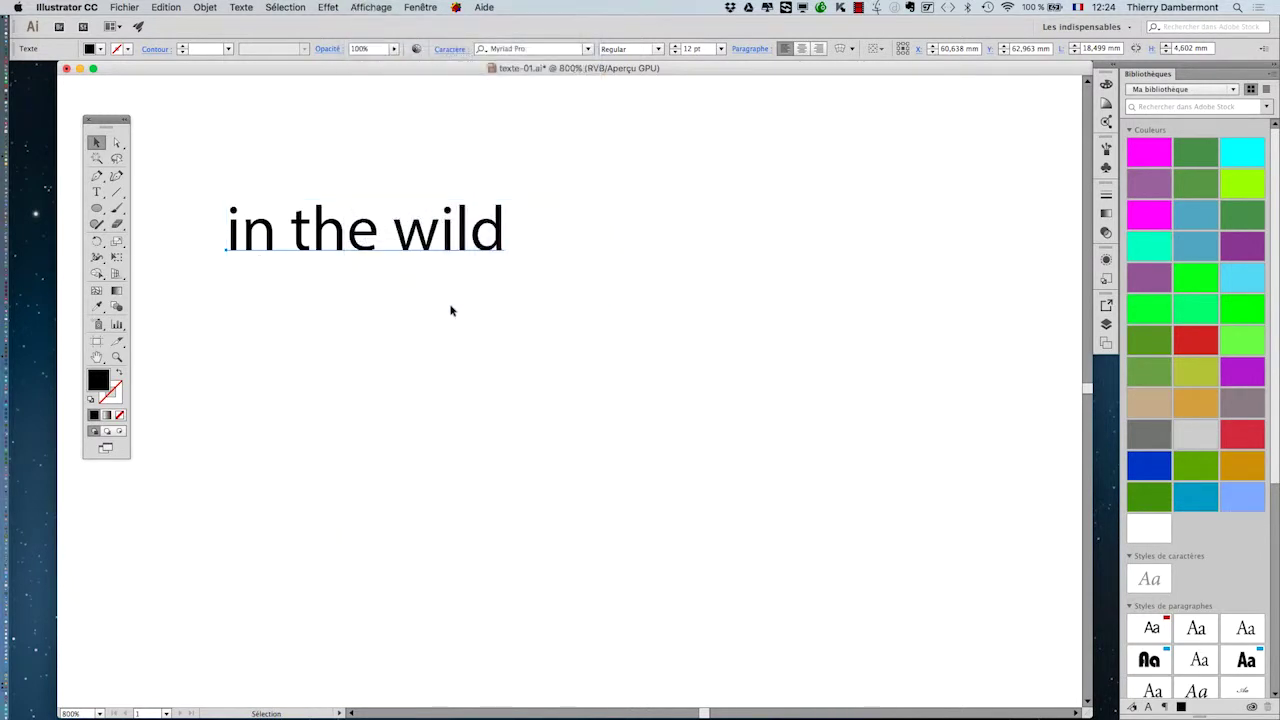
Step: Compare how the selected text is framed with the Free Transform tool and with the Selection tool
click(385, 7)
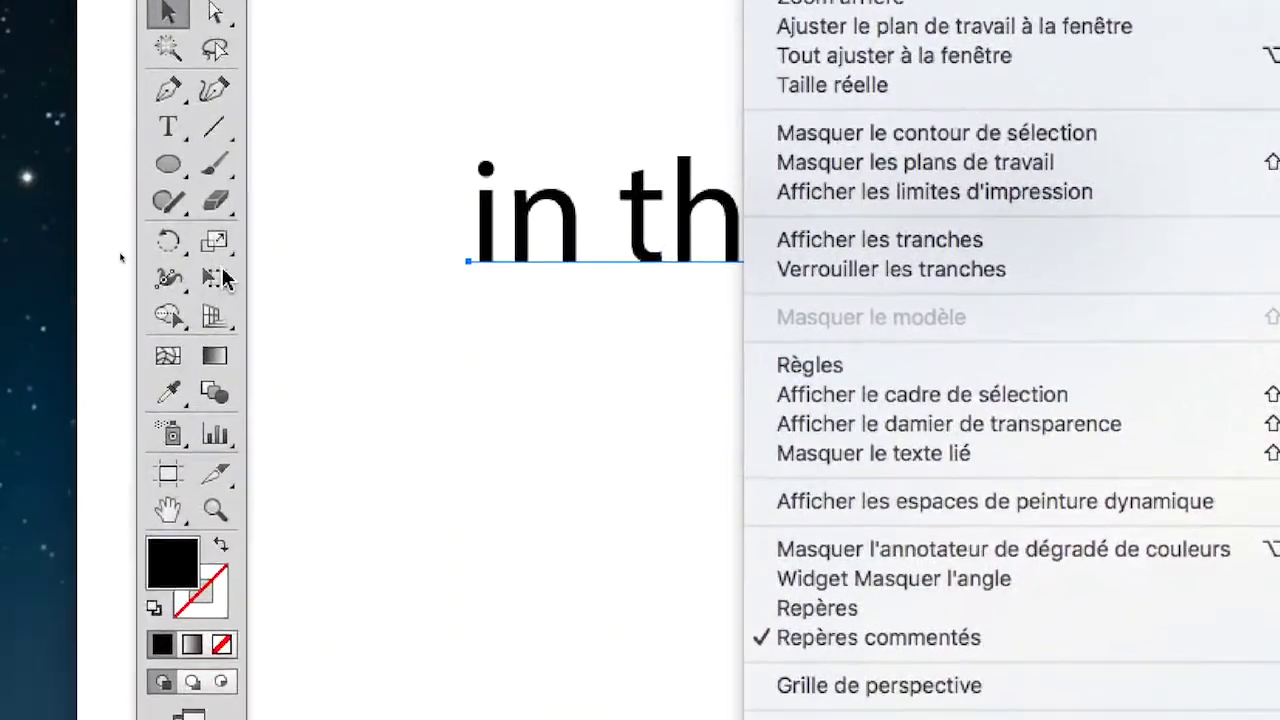
click(222, 280)
click(222, 278)
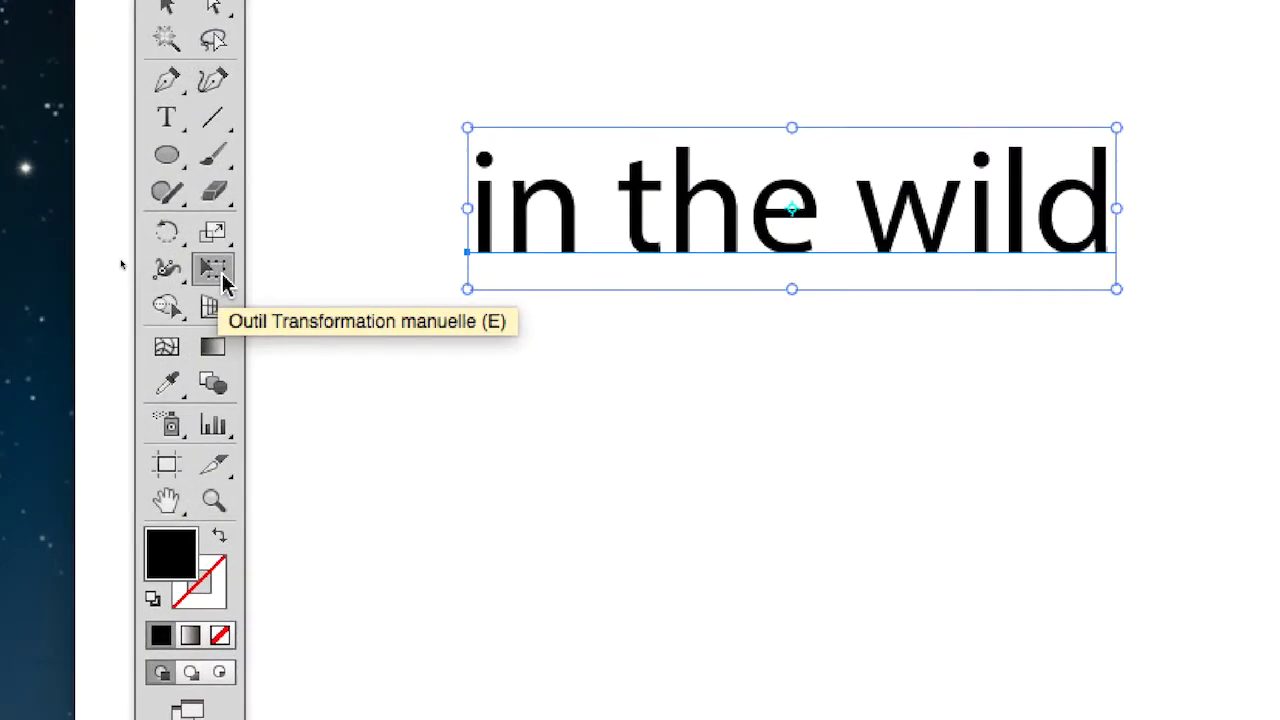
click(167, 6)
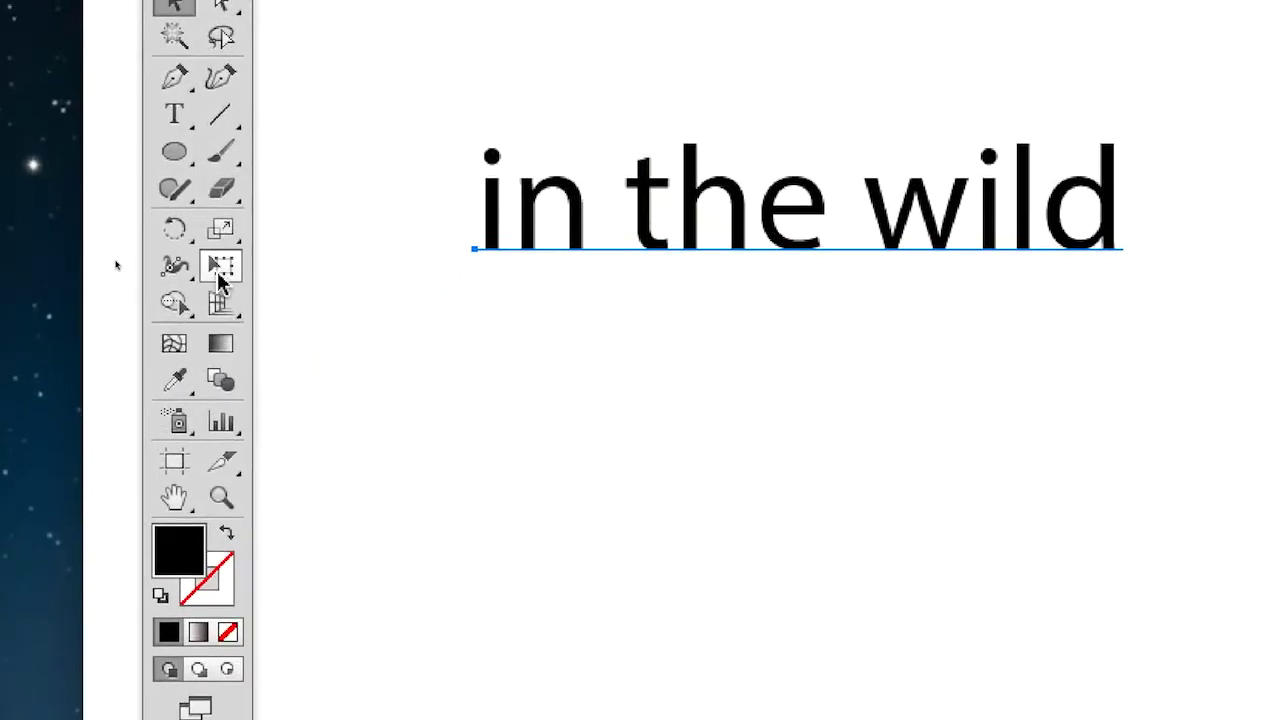
click(194, 297)
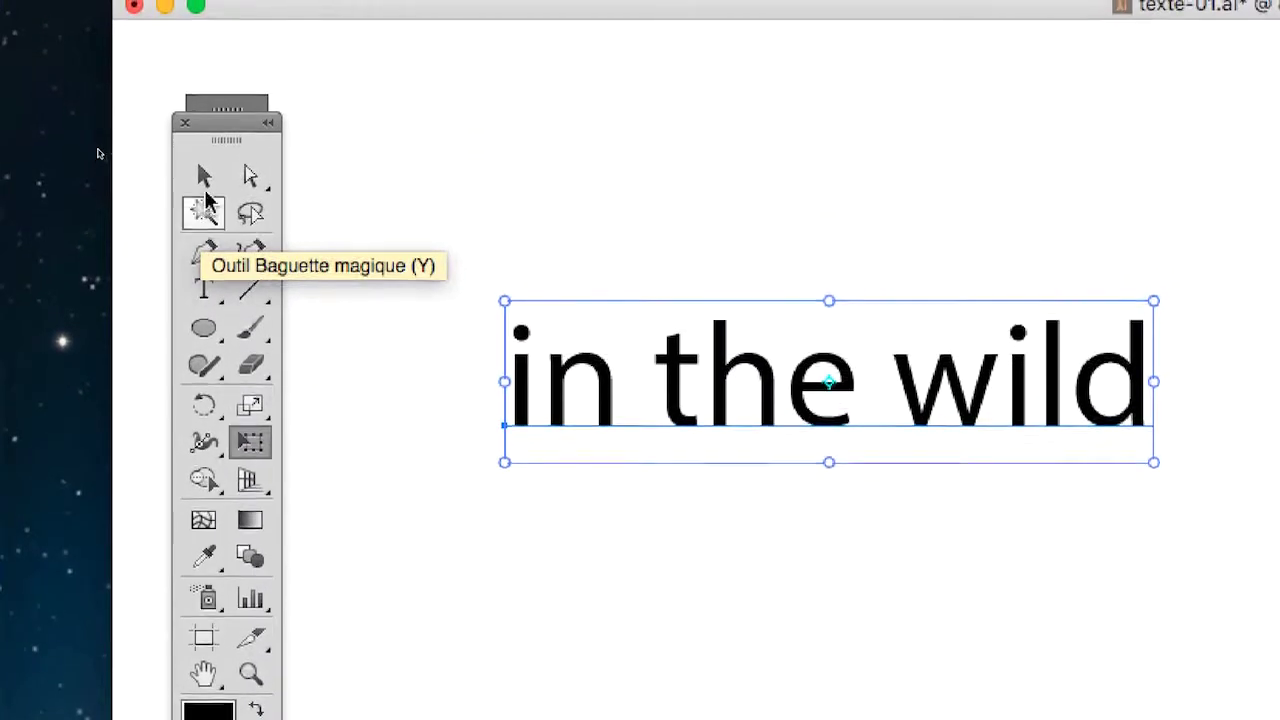
click(207, 145)
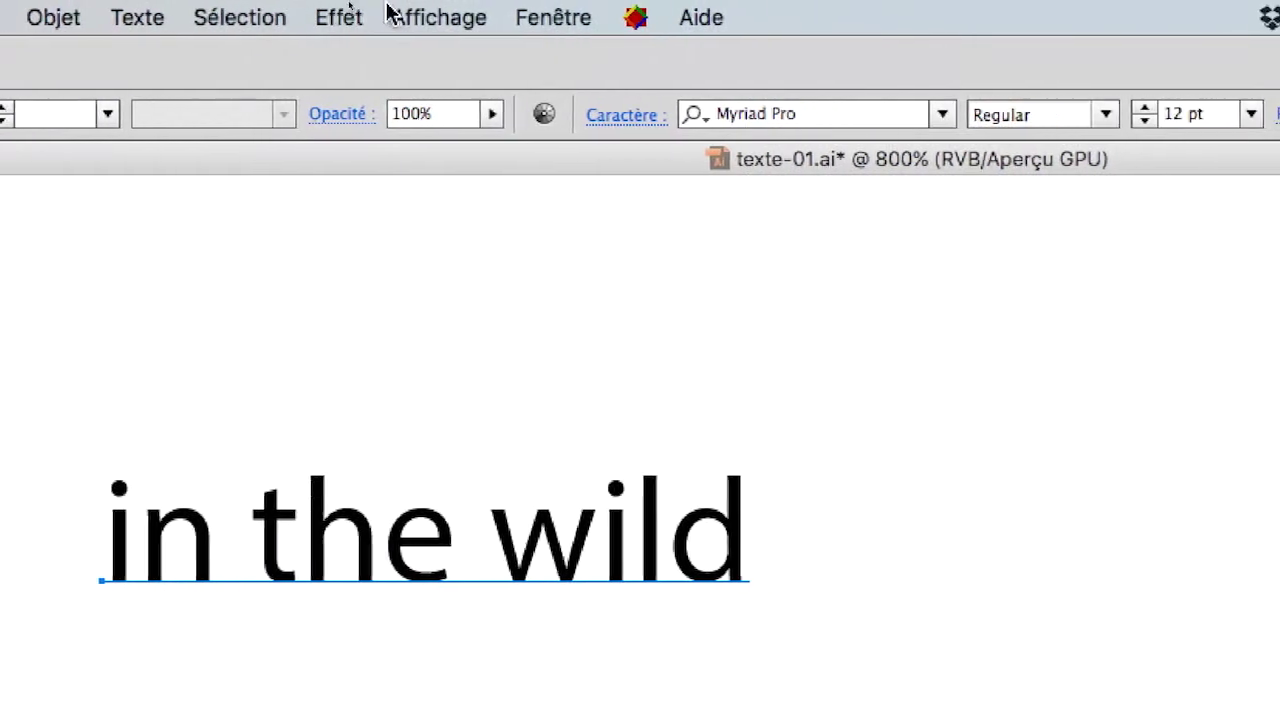
click(528, 17)
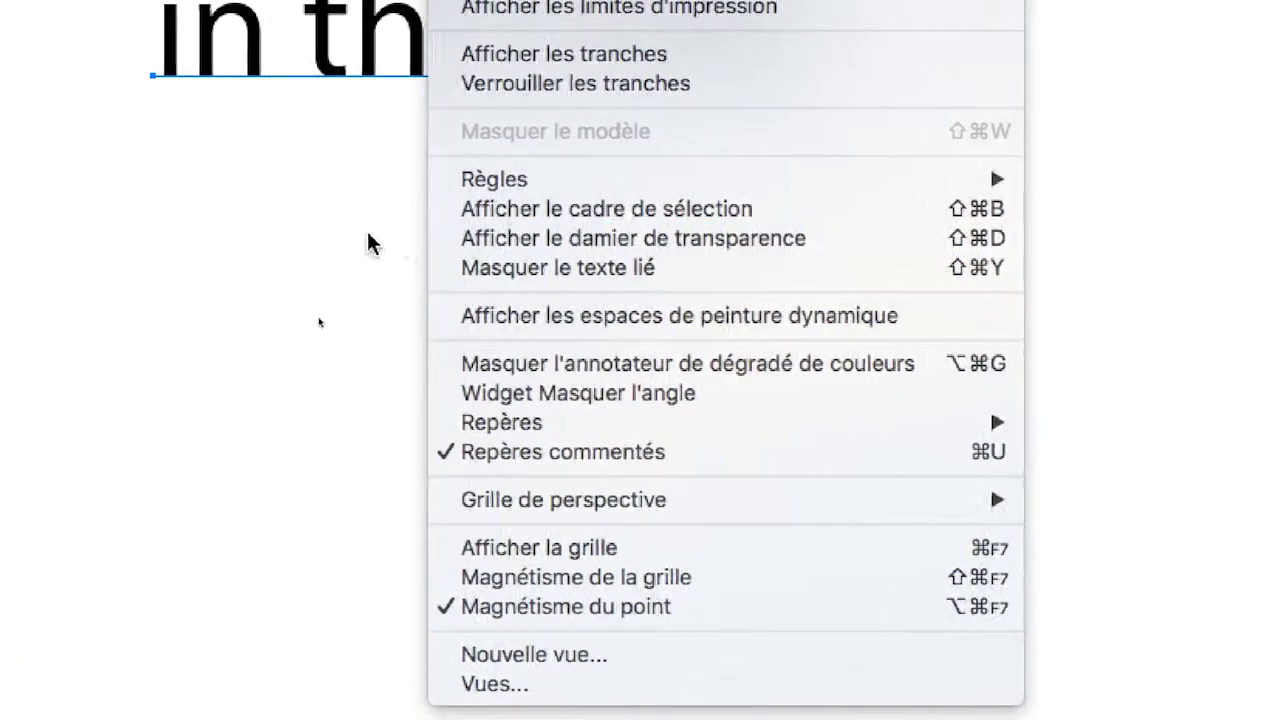
click(367, 235)
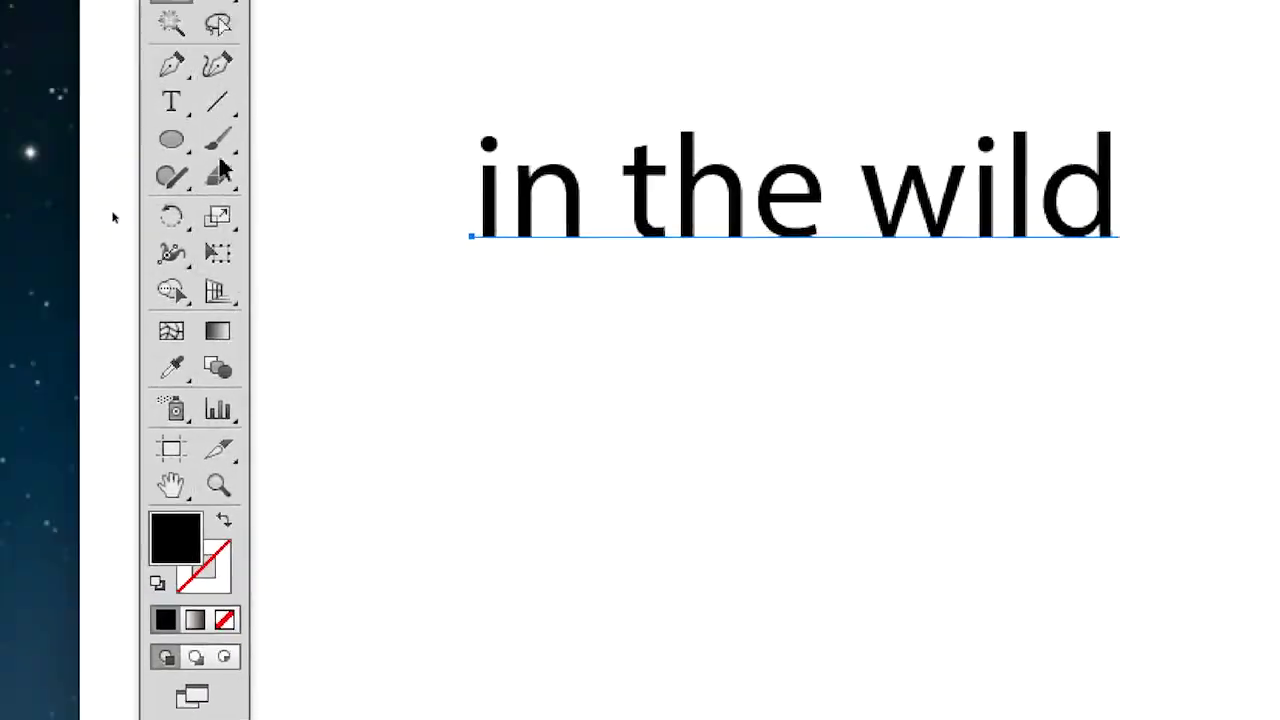
Step: Draw an area text frame just below "in the wild", starting at its left edge and extending slightly wider than the text
click(171, 101)
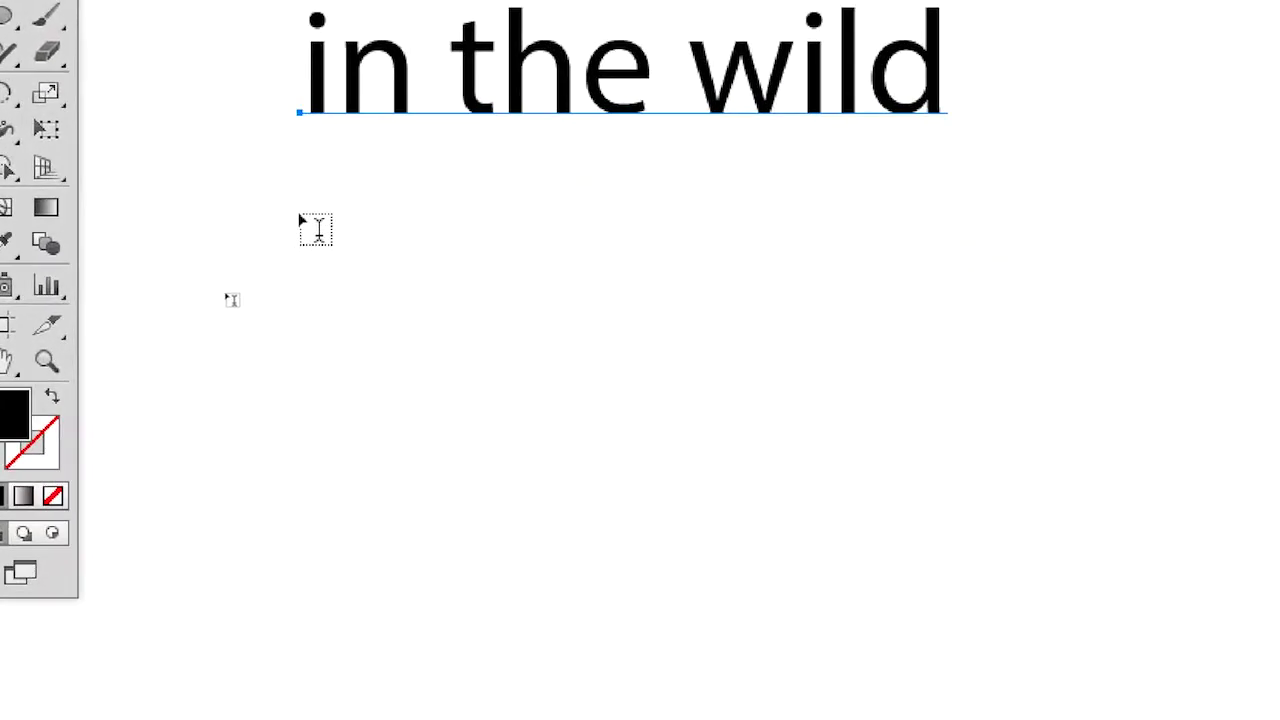
drag(302, 220, 1123, 653)
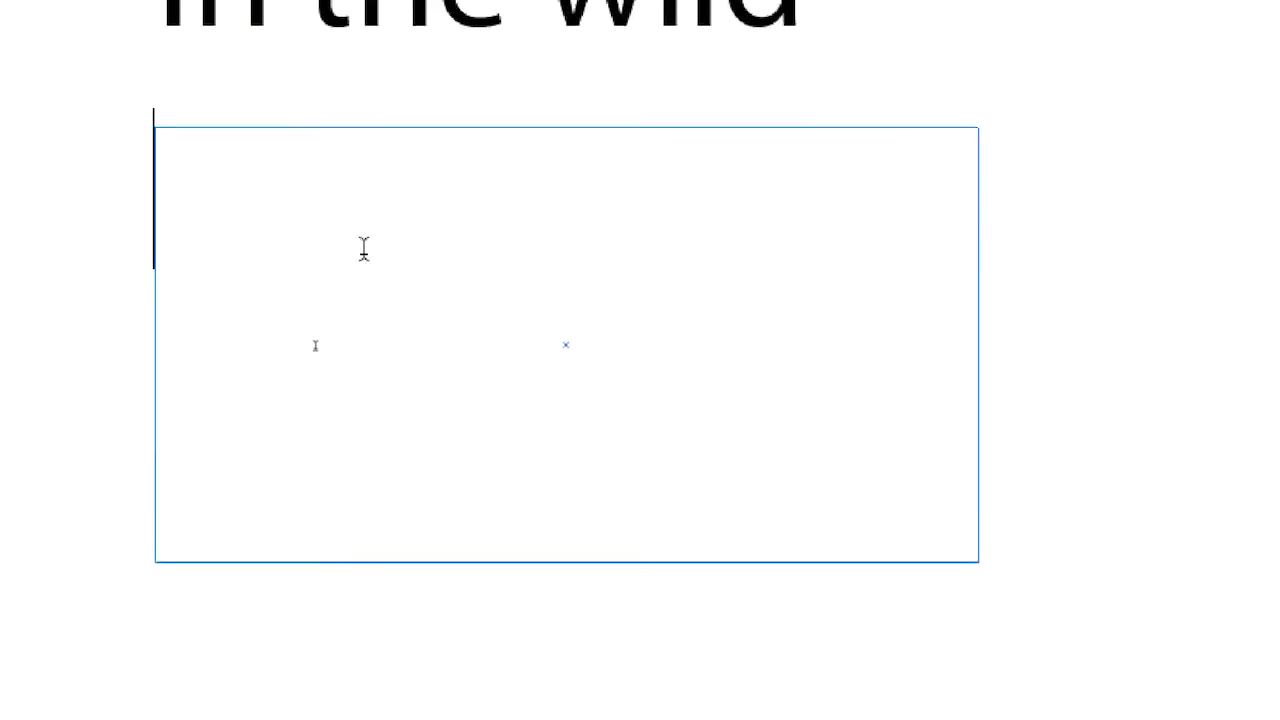
Step: Fill the area text frame with "in the wild with adventu", letting the text wrap onto a second line
text(in the)
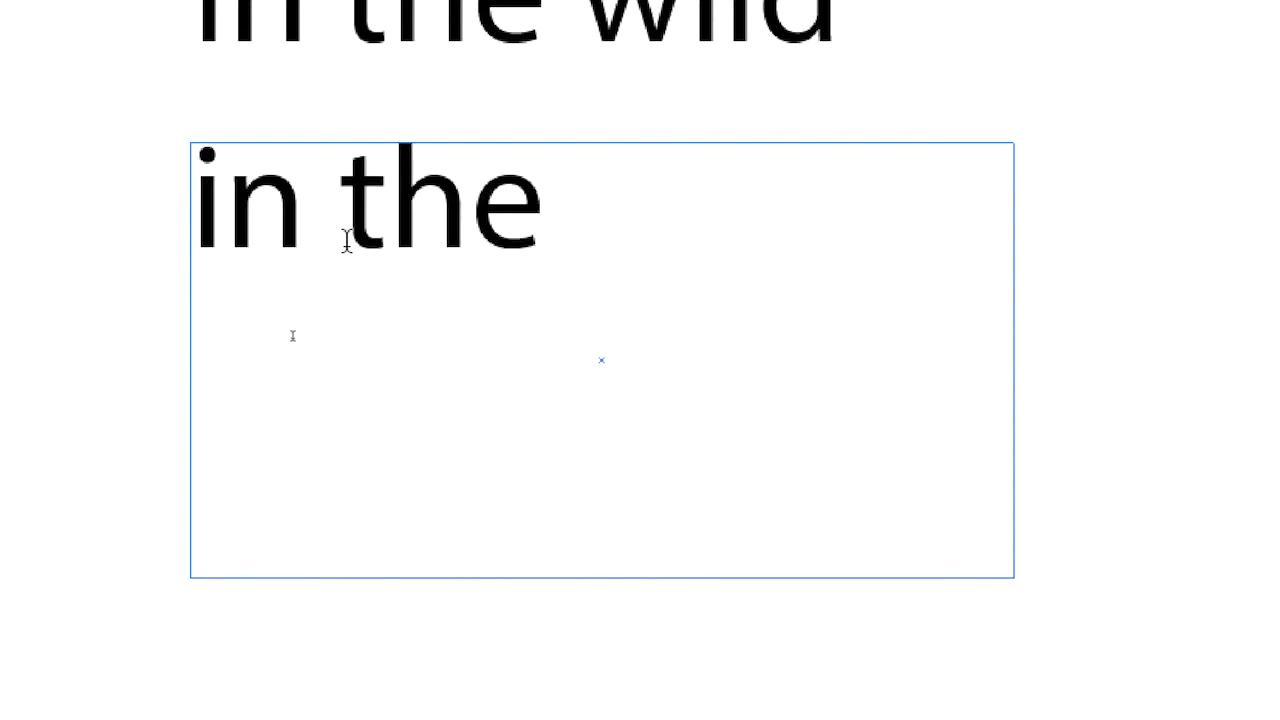
text( wild )
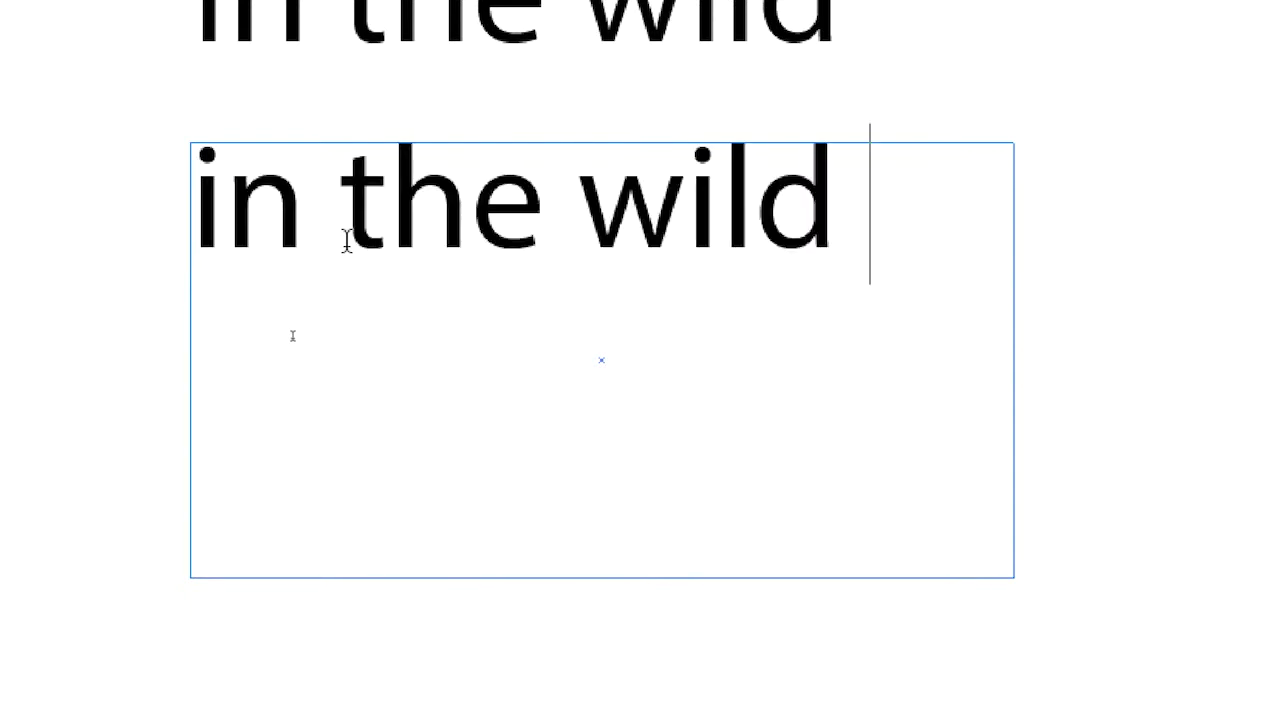
text(with)
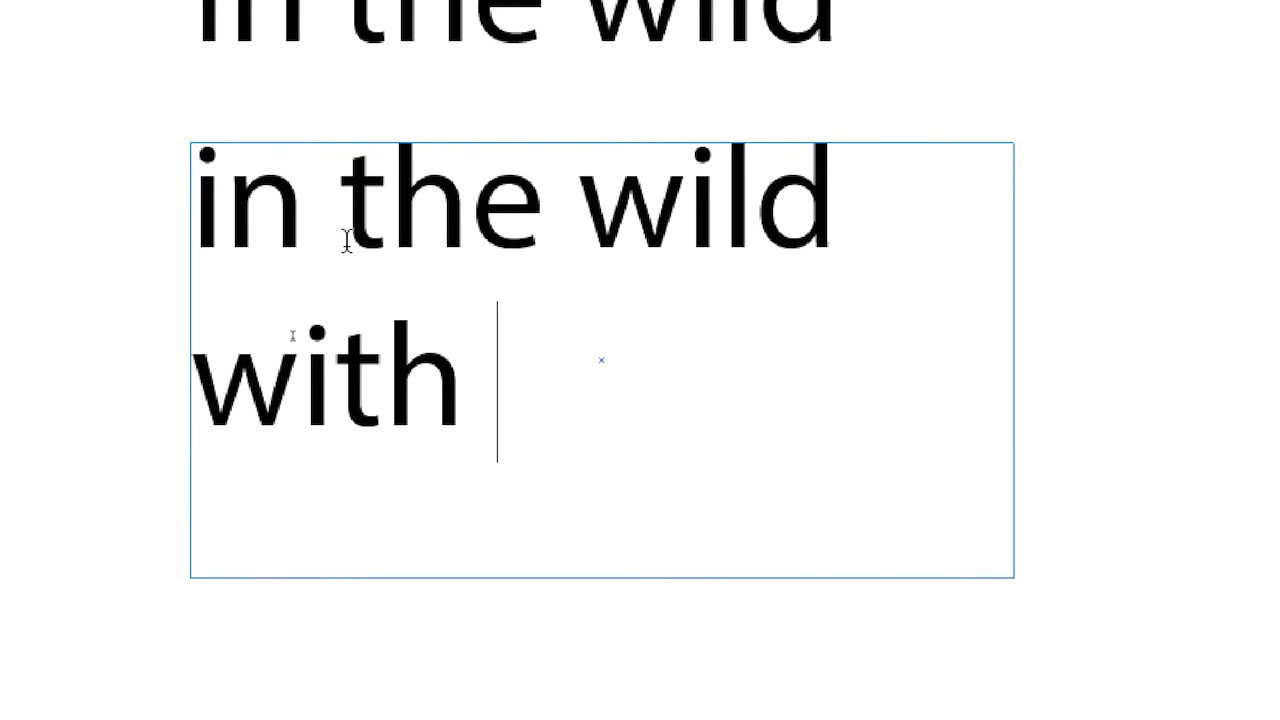
text(adb)
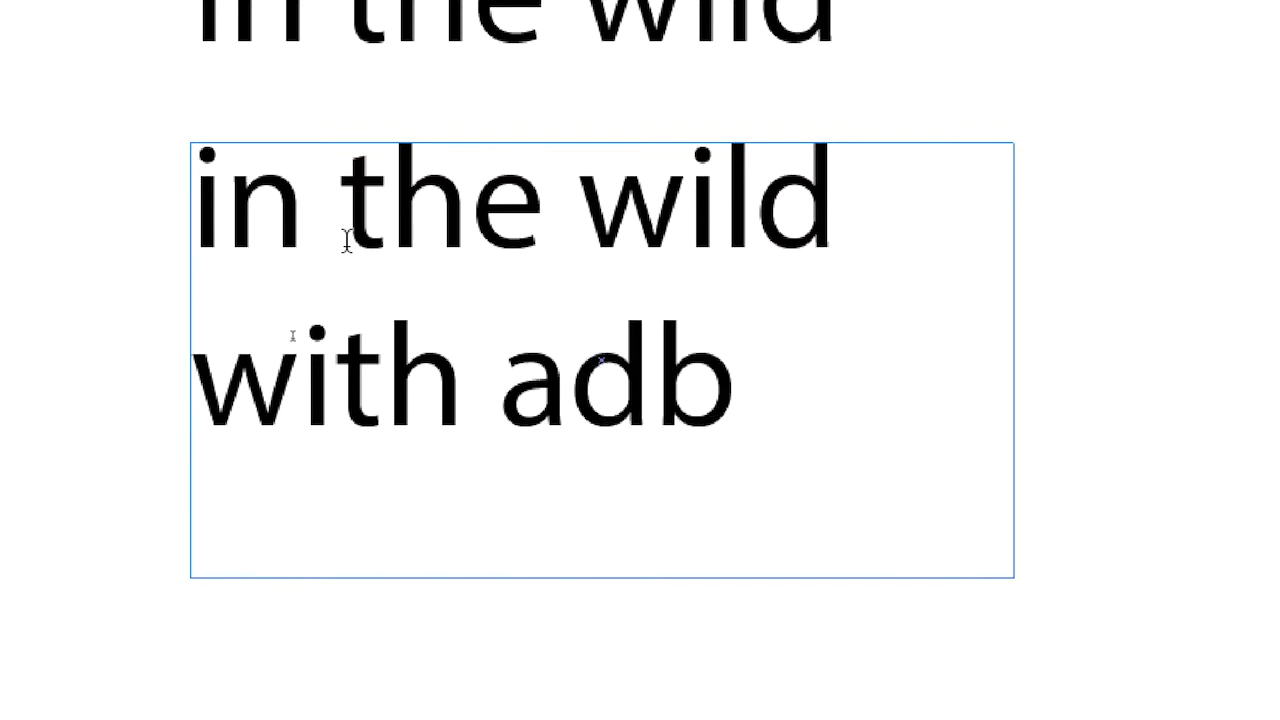
key(BackSpace)
text(ventu)
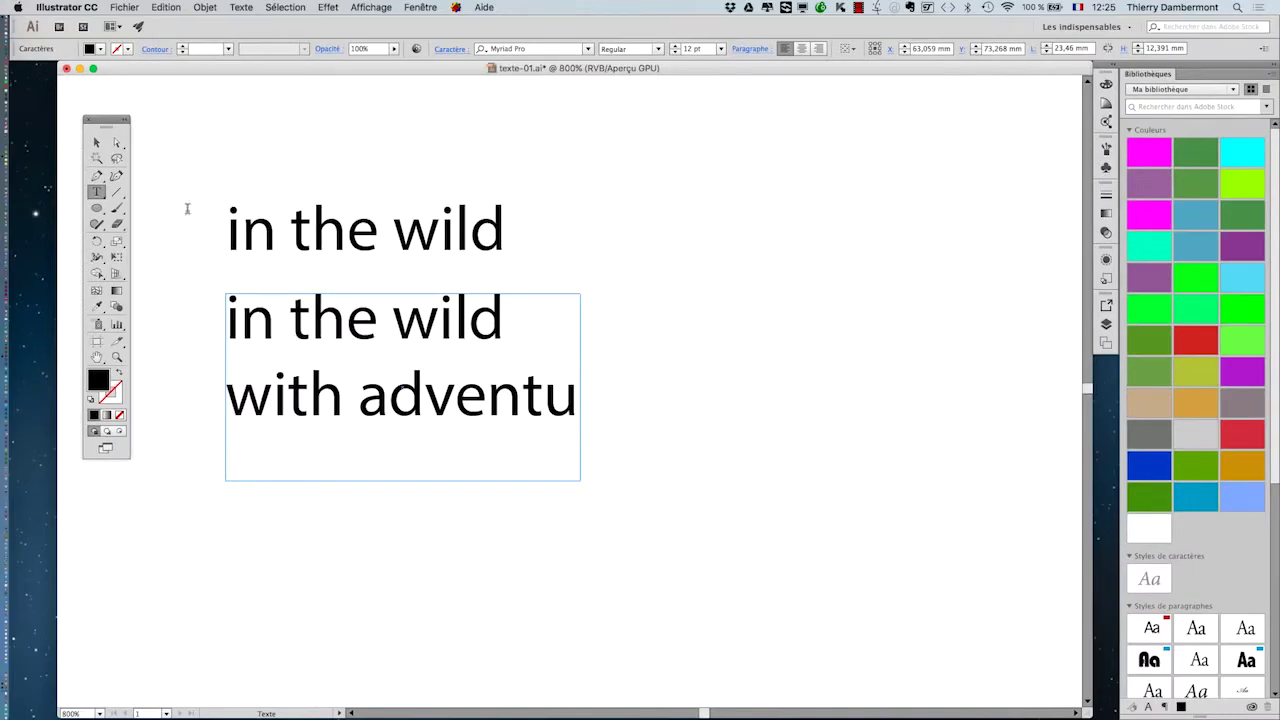
Step: Delete the area text frame and select the "in the wild" point text above it
click(96, 142)
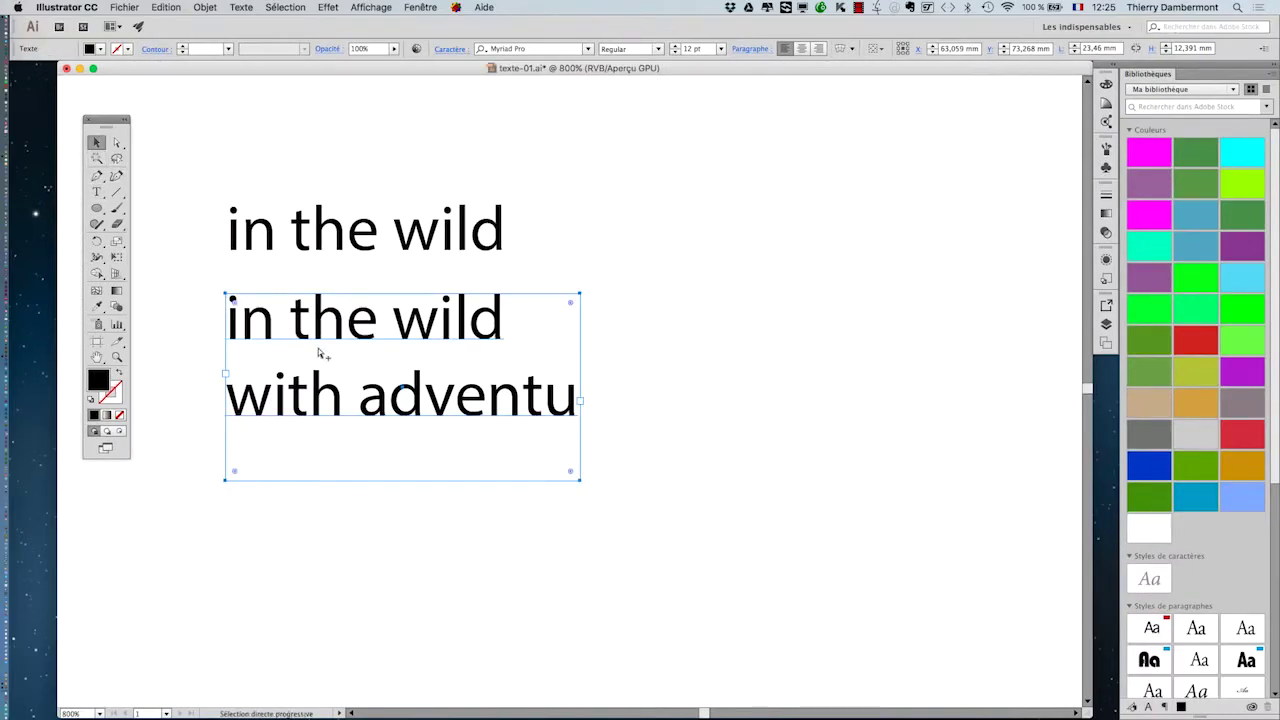
key(Delete)
click(276, 246)
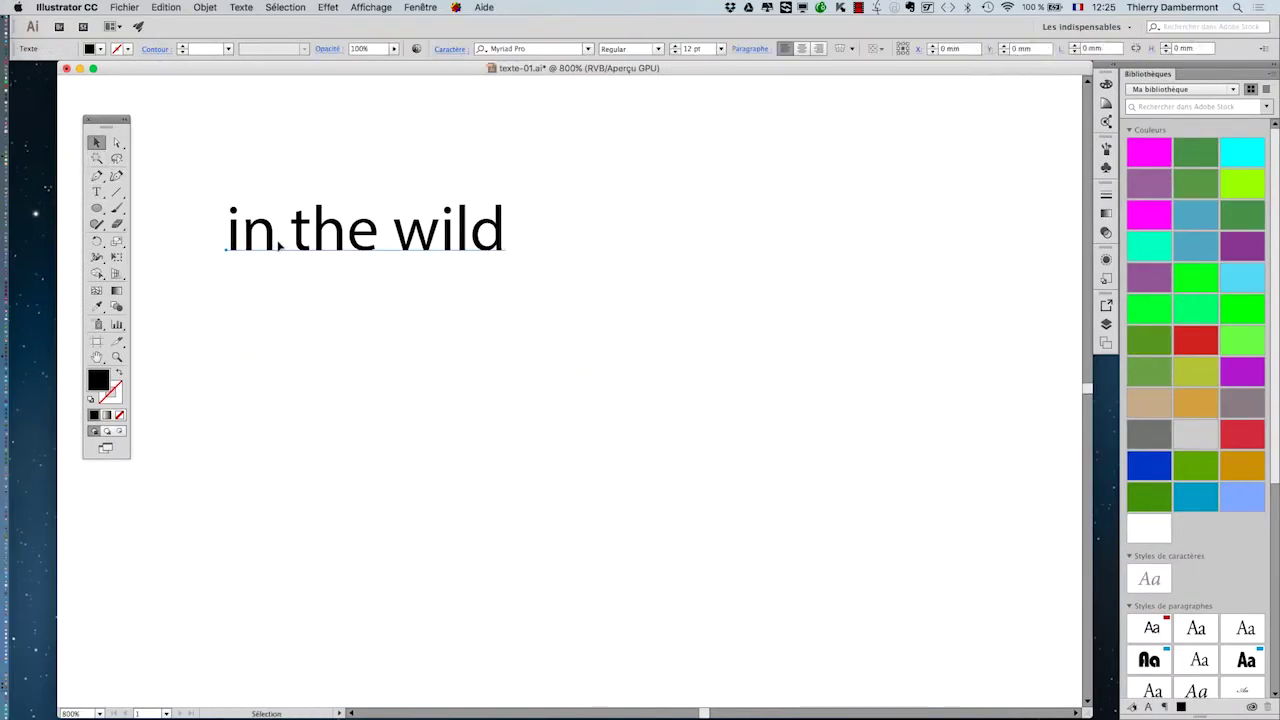
Step: Save the document as texte-02.ai in the "premiere approche du texte" folder, in Adobe Illustrator format with the default Illustrator CC options
click(119, 5)
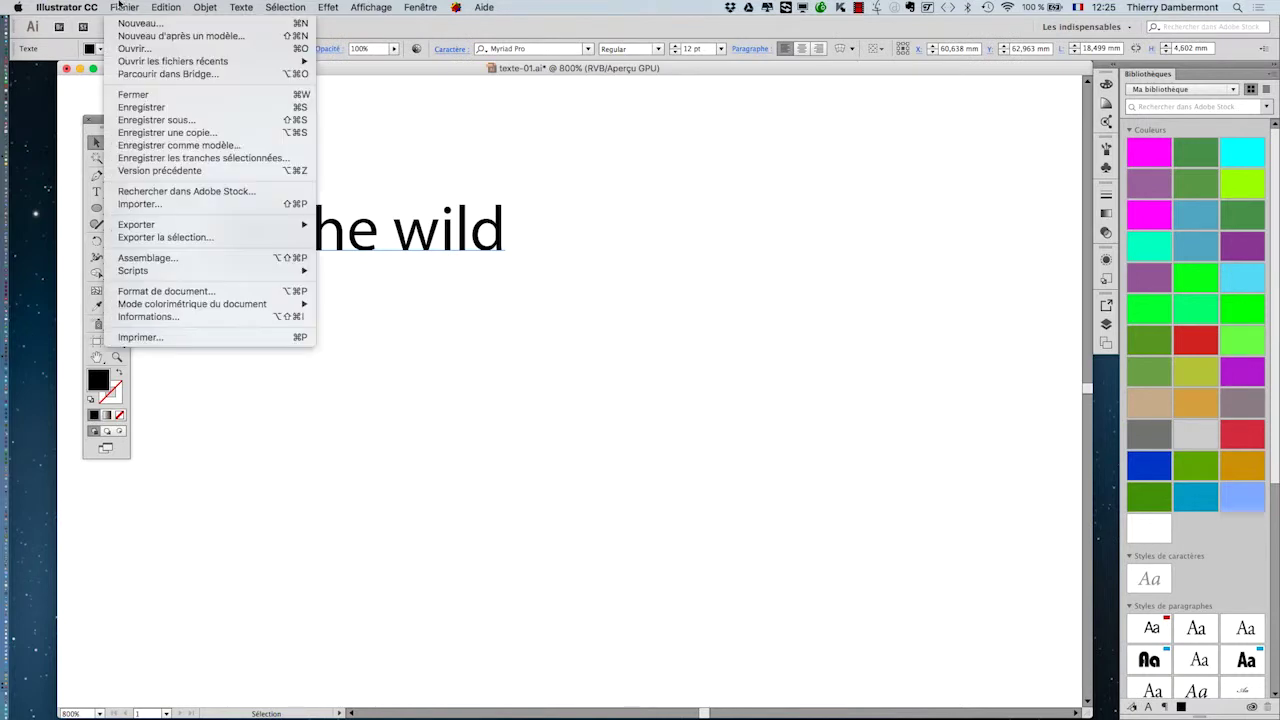
click(156, 119)
click(624, 113)
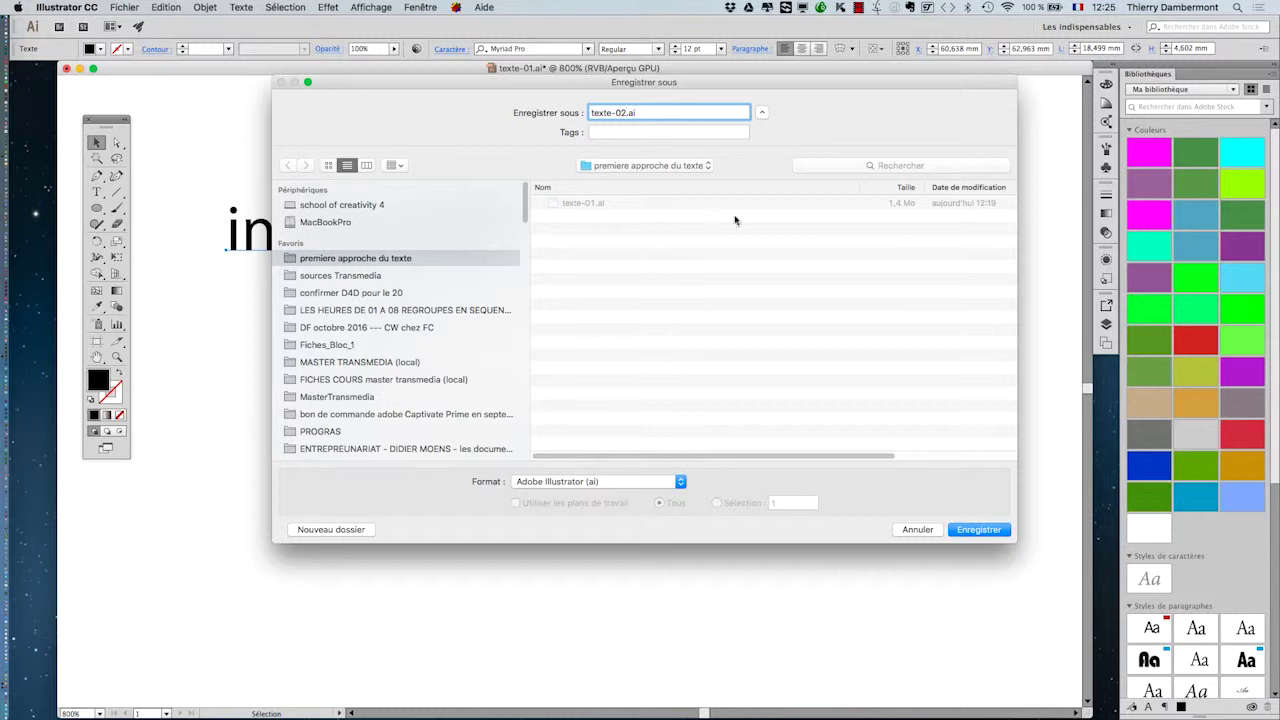
click(997, 531)
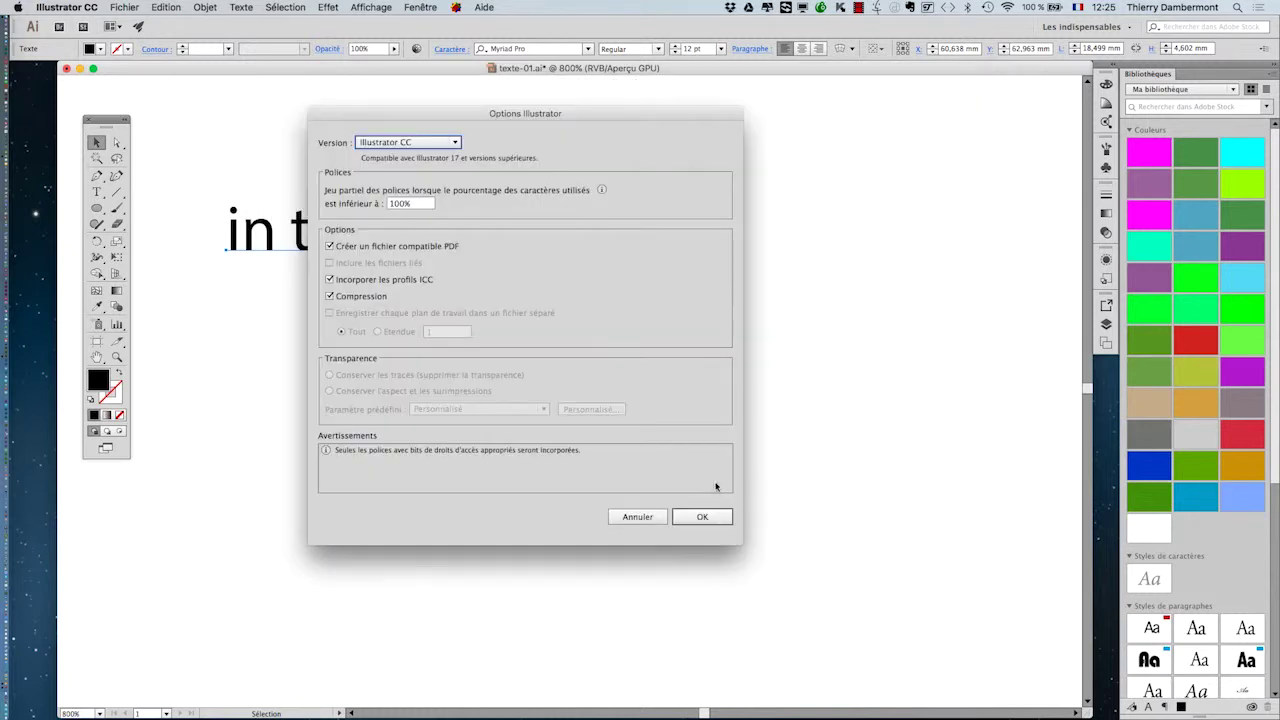
click(703, 515)
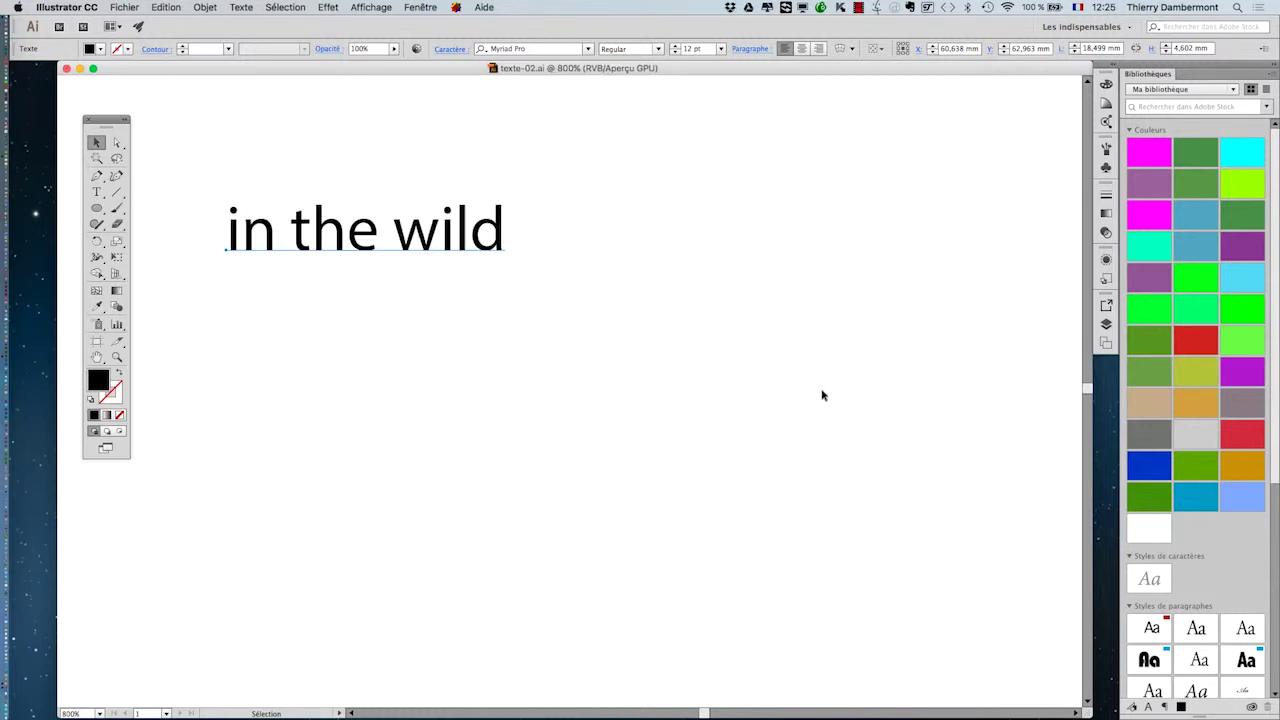
Step: Collapse the Libraries panel to icons and switch the document to full-screen mode with the menu bar
drag(314, 281, 306, 369)
scroll(441, 316, up, 1)
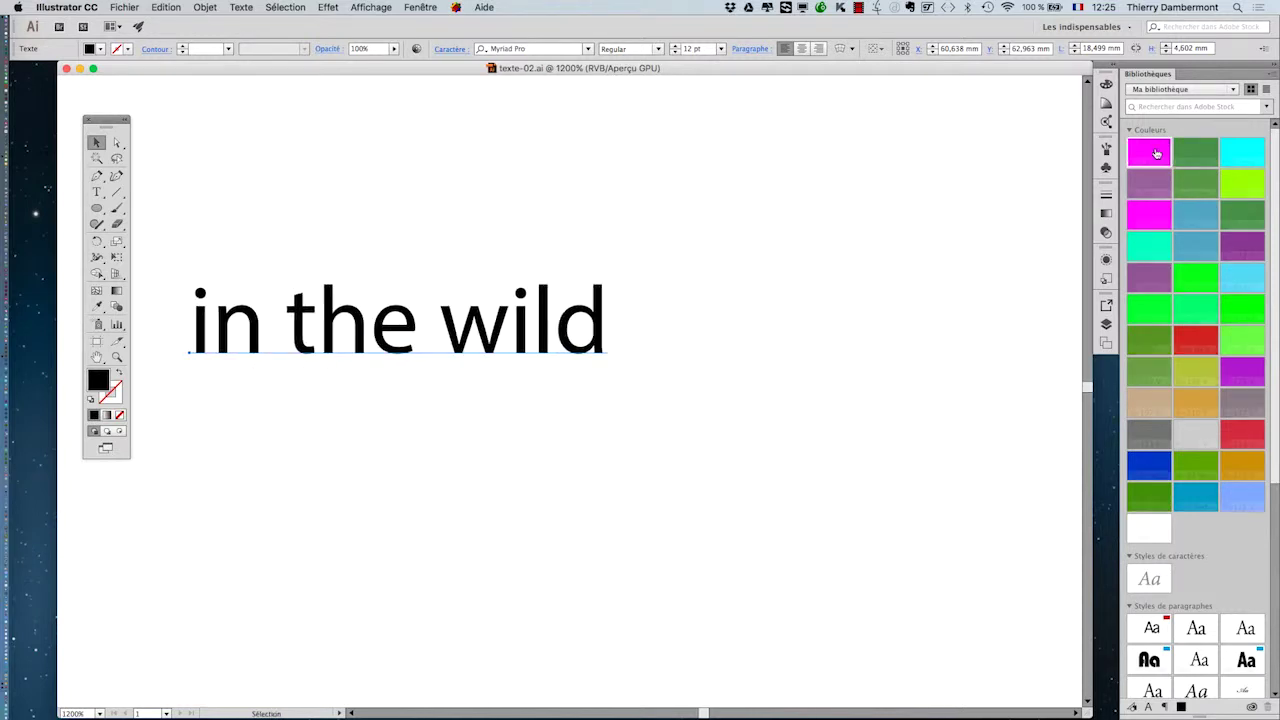
click(1274, 66)
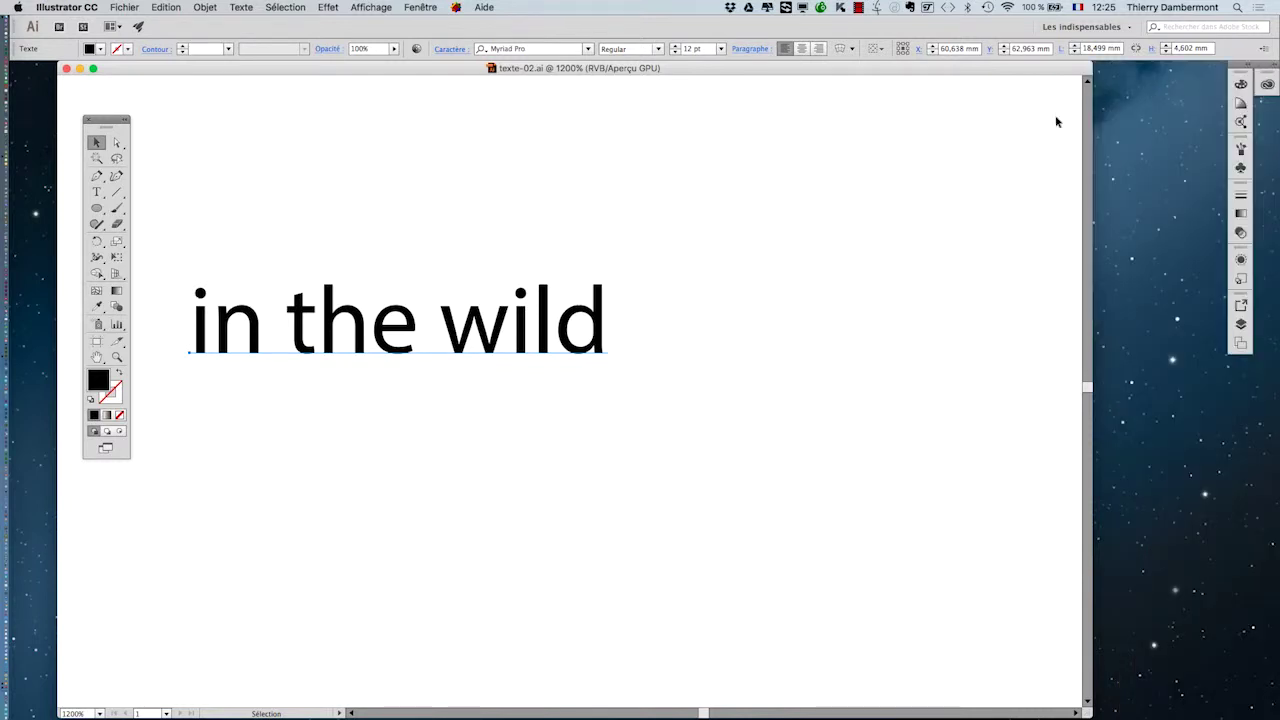
scroll(289, 394, up, 1)
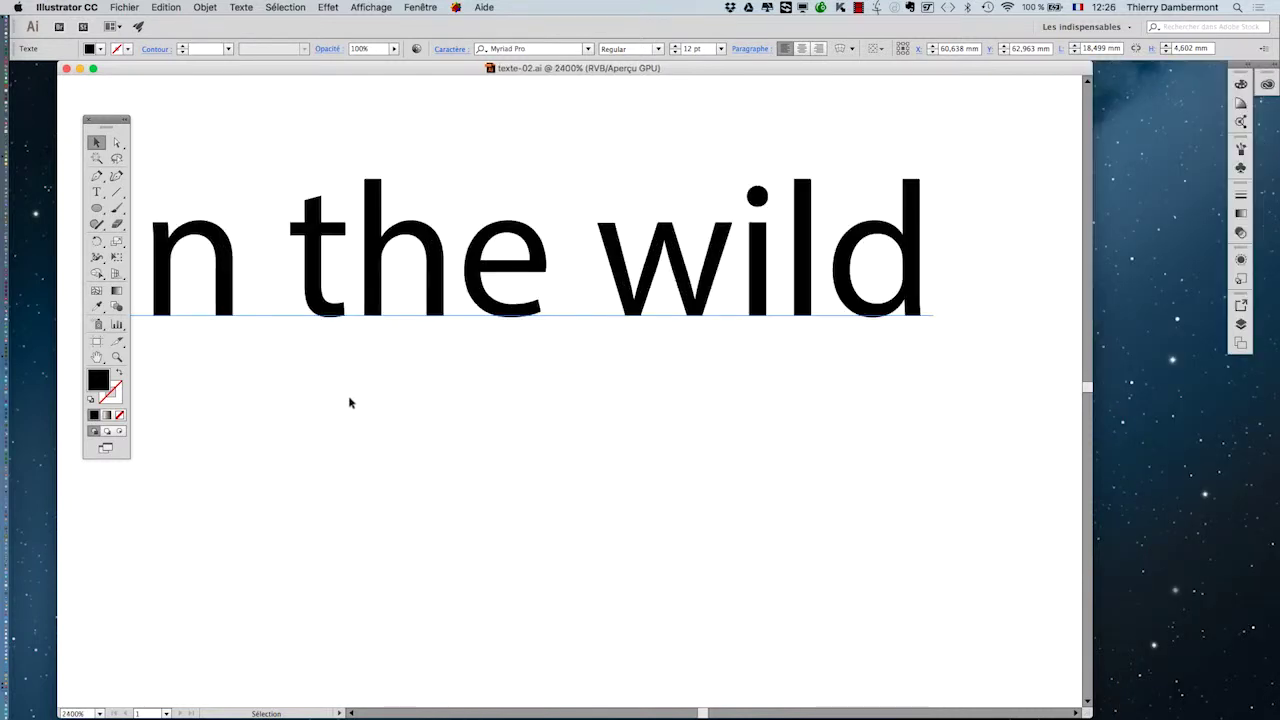
scroll(355, 398, down, 1)
drag(316, 390, 337, 408)
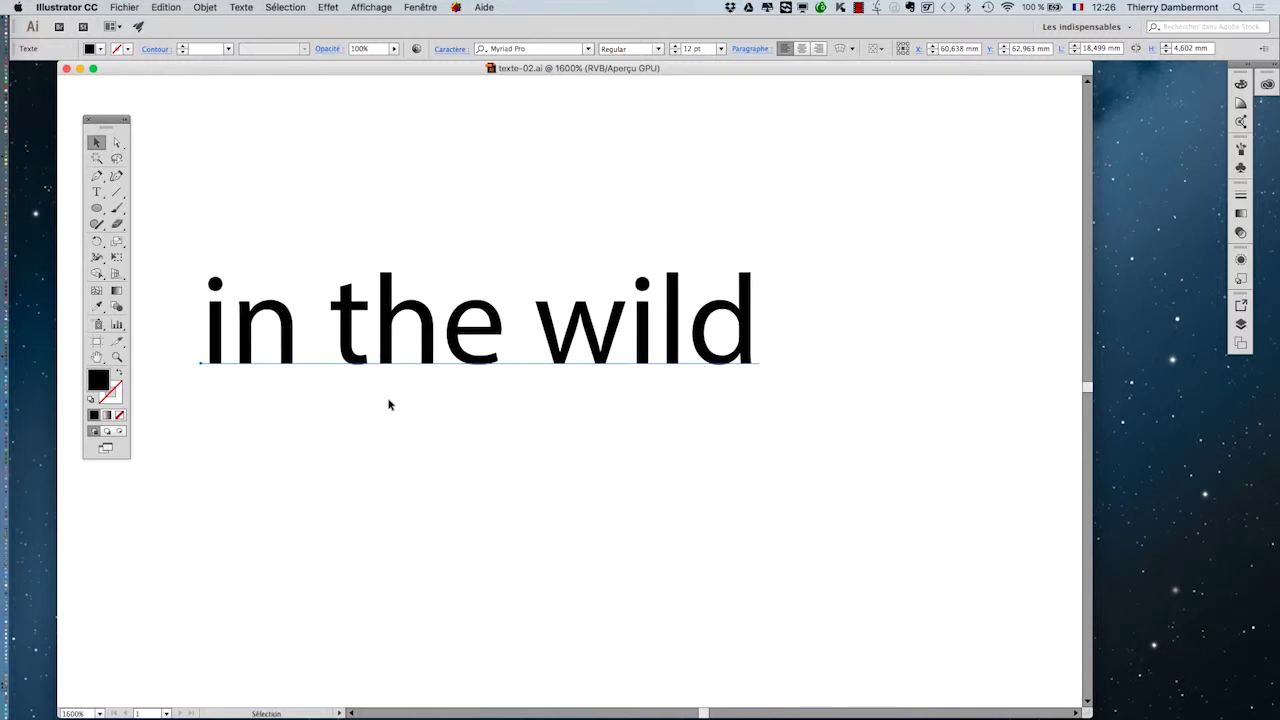
scroll(388, 403, up, 1)
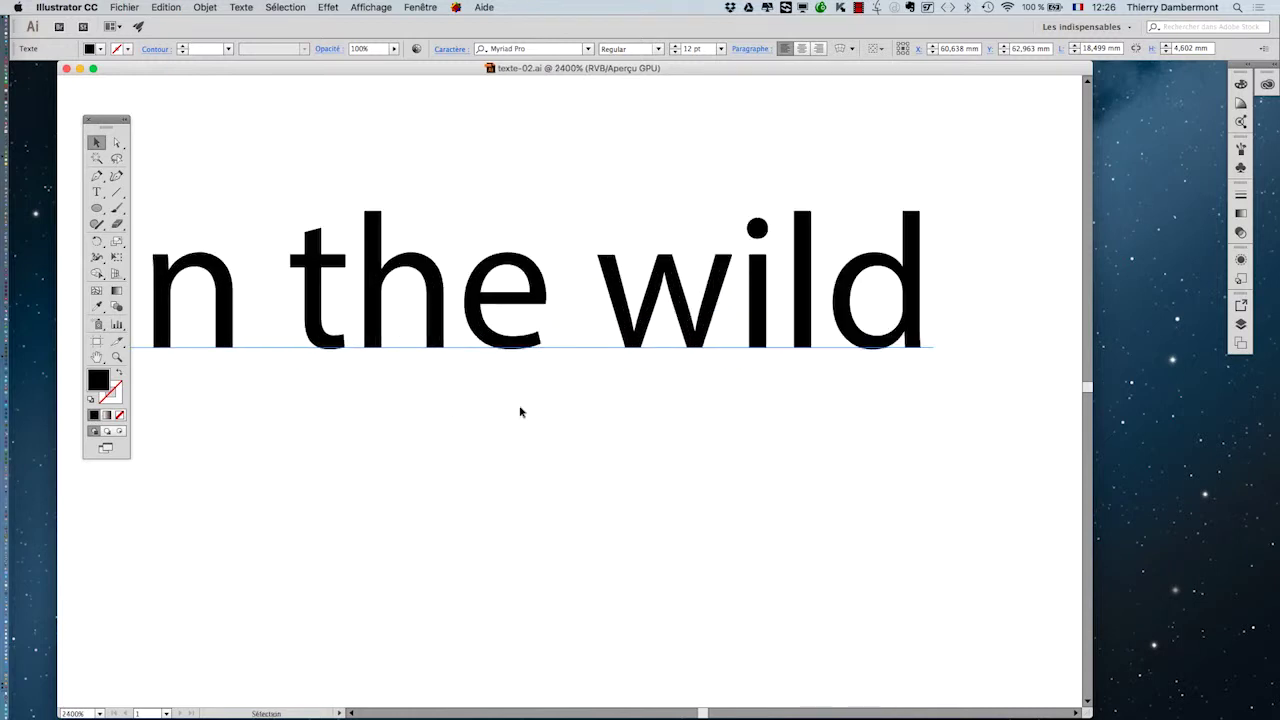
key(f)
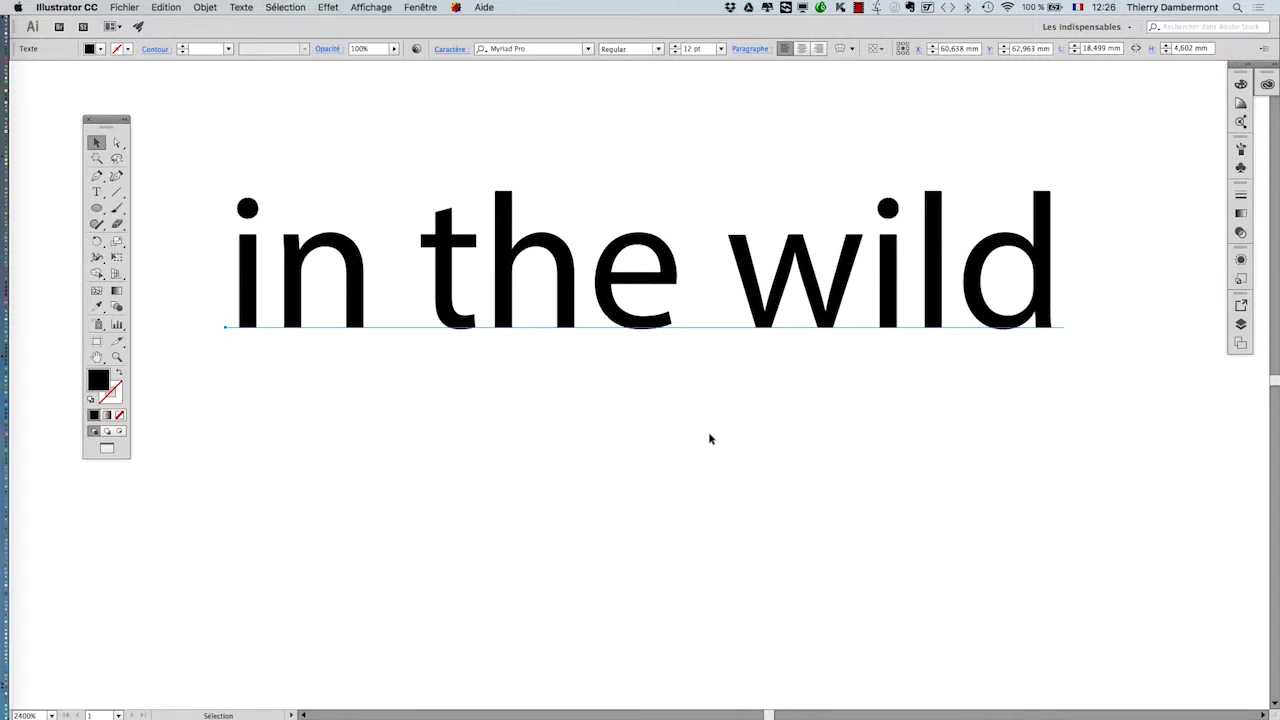
Step: Enlarge "in the wild" proportionally with Free Transform to about 234 mm wide and 58 mm high across the artboard's upper half, and deselect it
scroll(709, 438, down, 6)
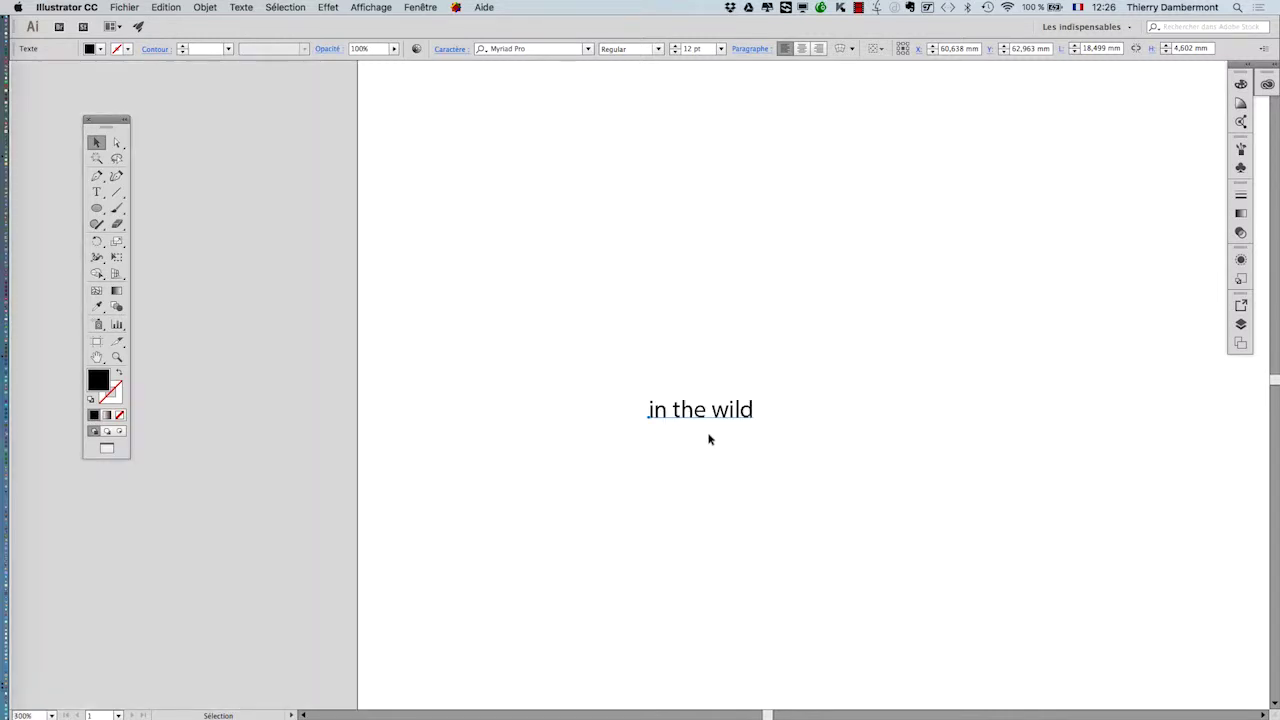
scroll(709, 438, down, 3)
key(space)
drag(557, 489, 227, 334)
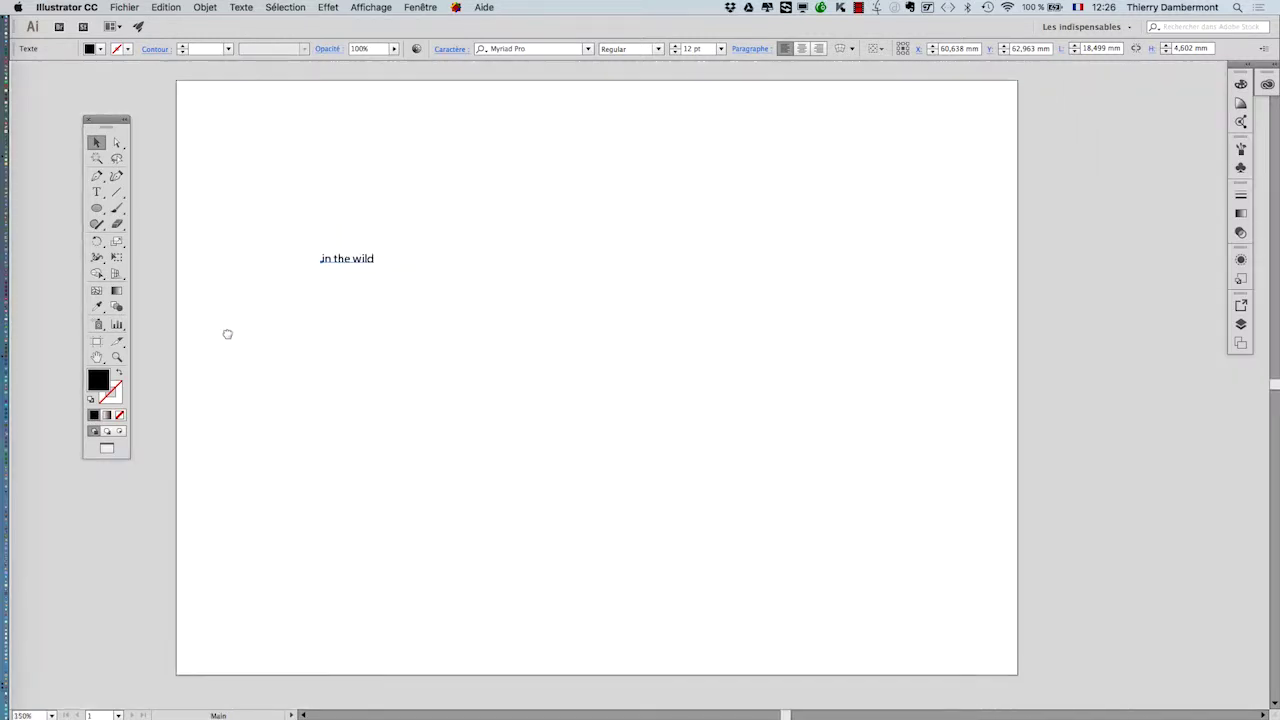
click(117, 259)
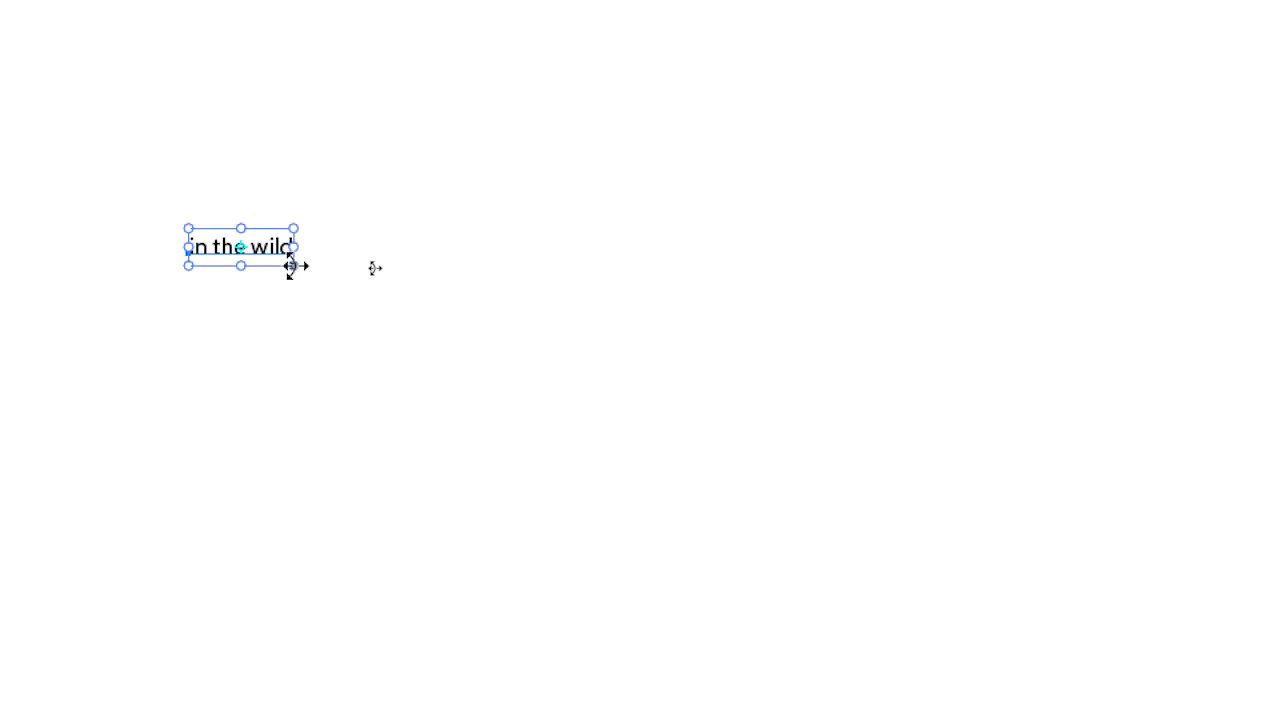
drag(291, 265, 593, 387)
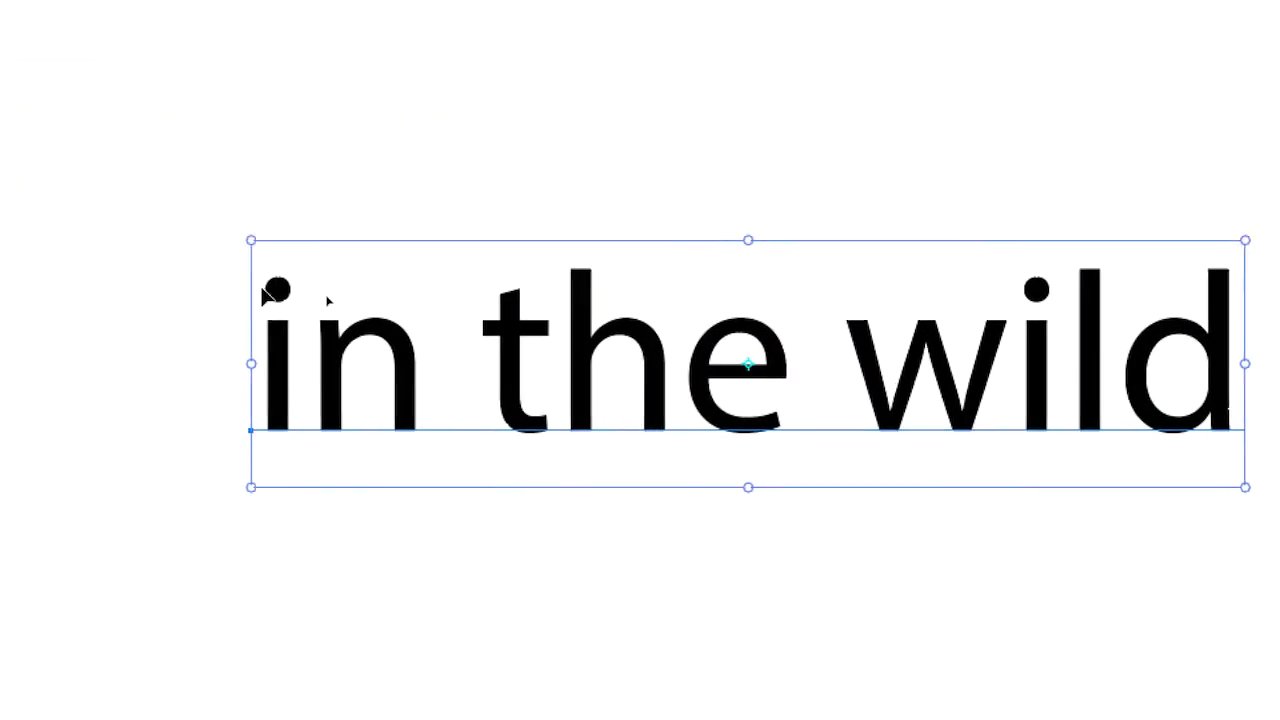
drag(257, 271, 200, 243)
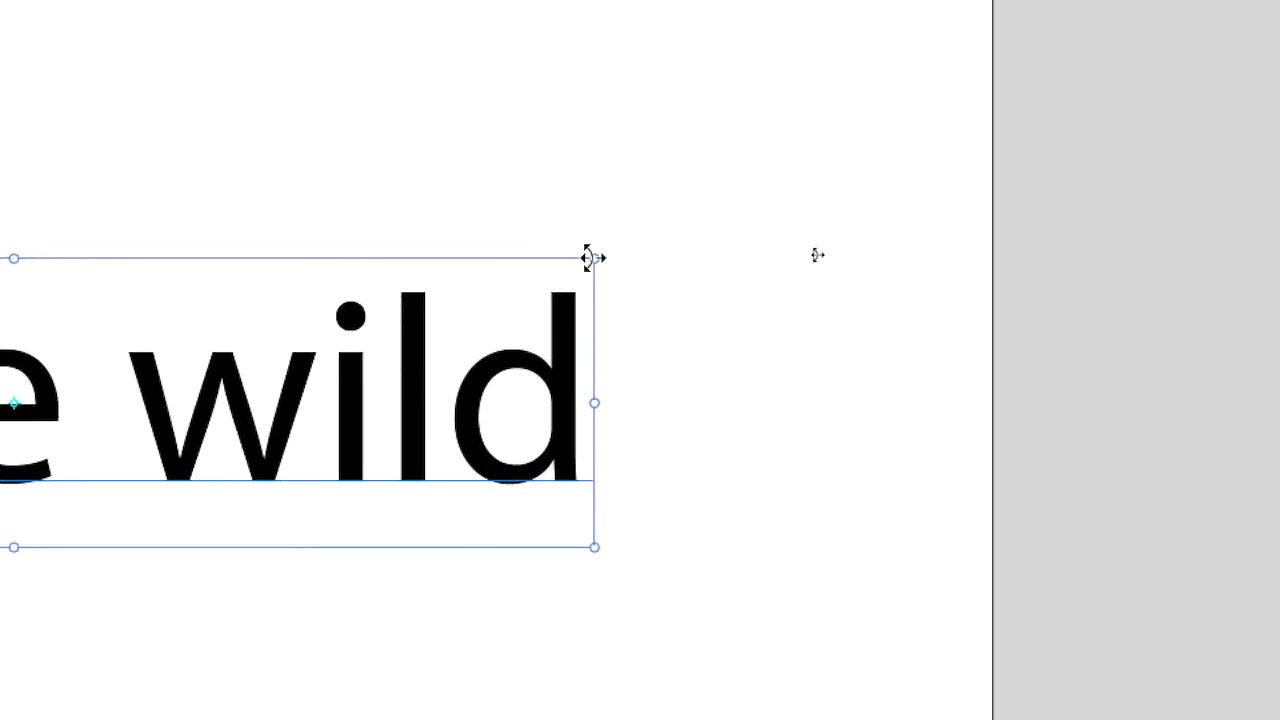
drag(592, 257, 640, 234)
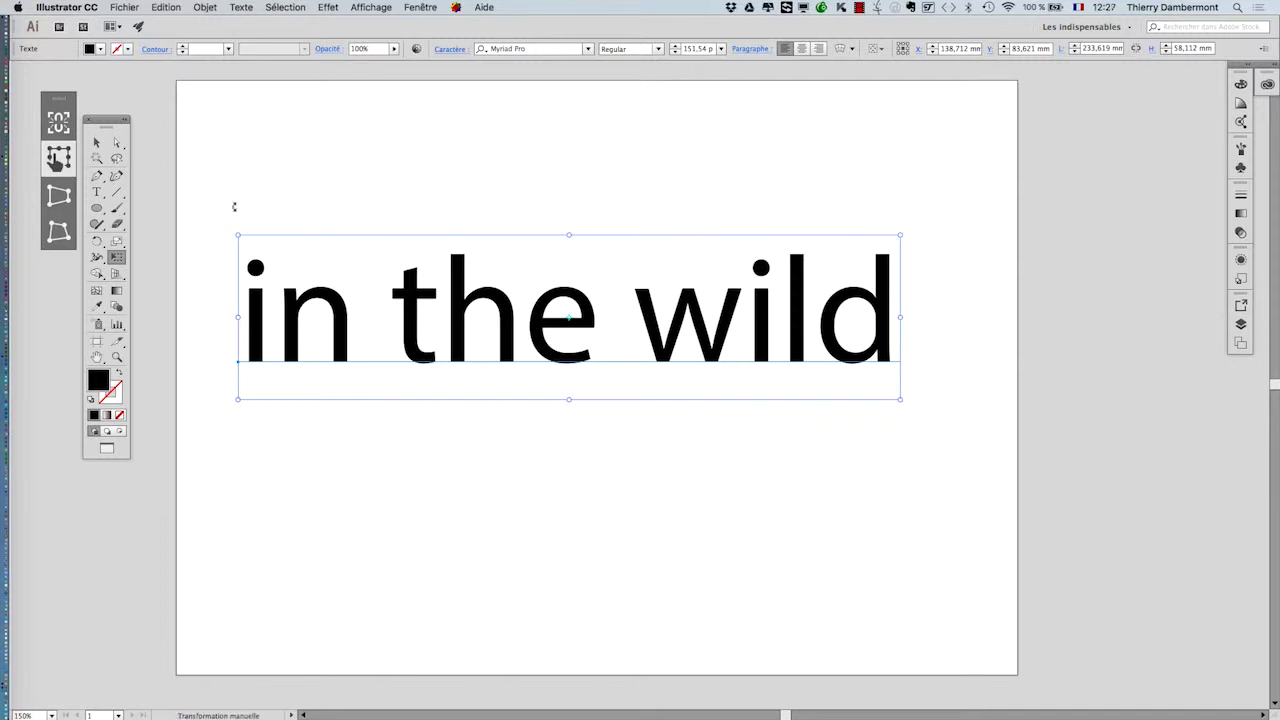
click(96, 142)
click(280, 148)
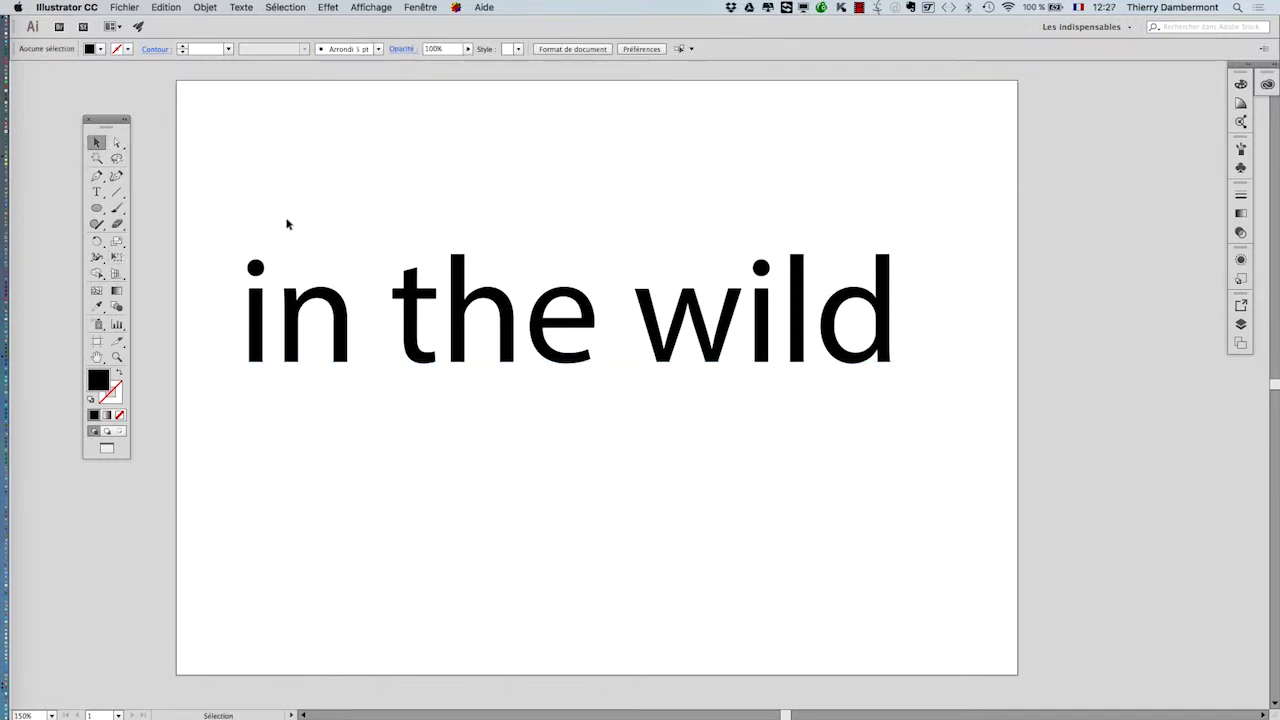
Step: Place the text cursor between the "i" and the "n" of the word "in"
click(262, 364)
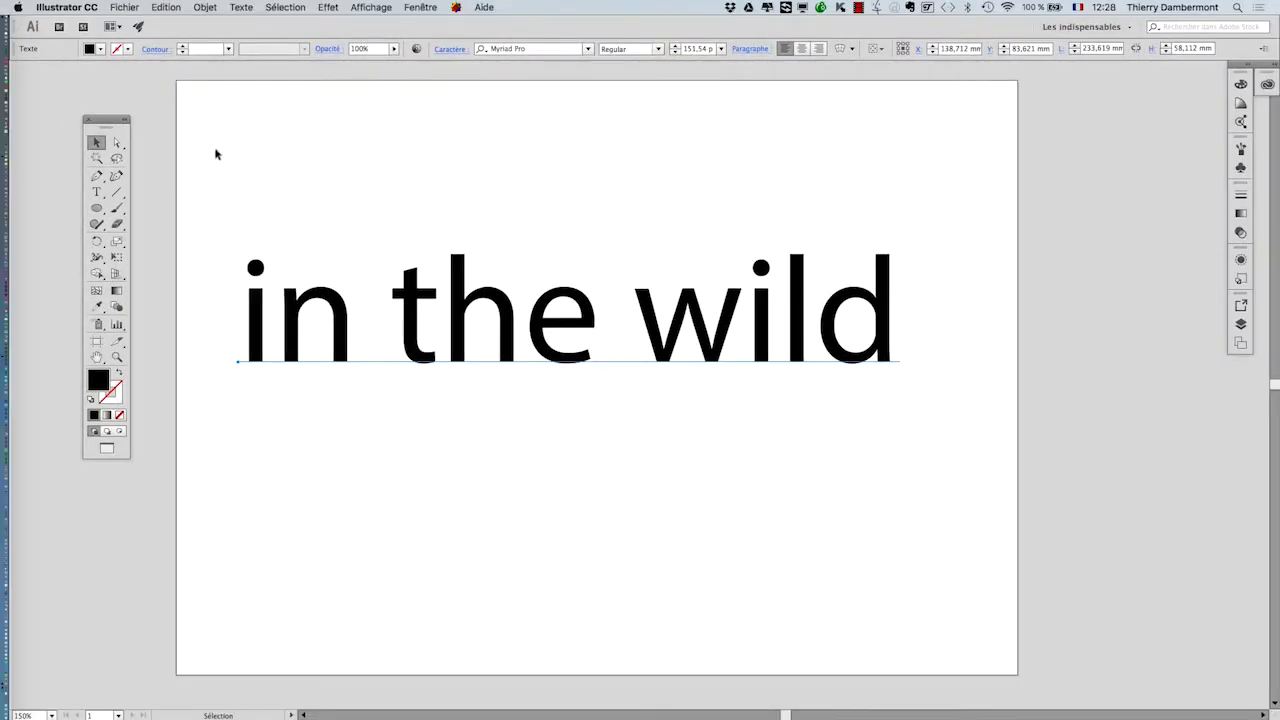
click(96, 192)
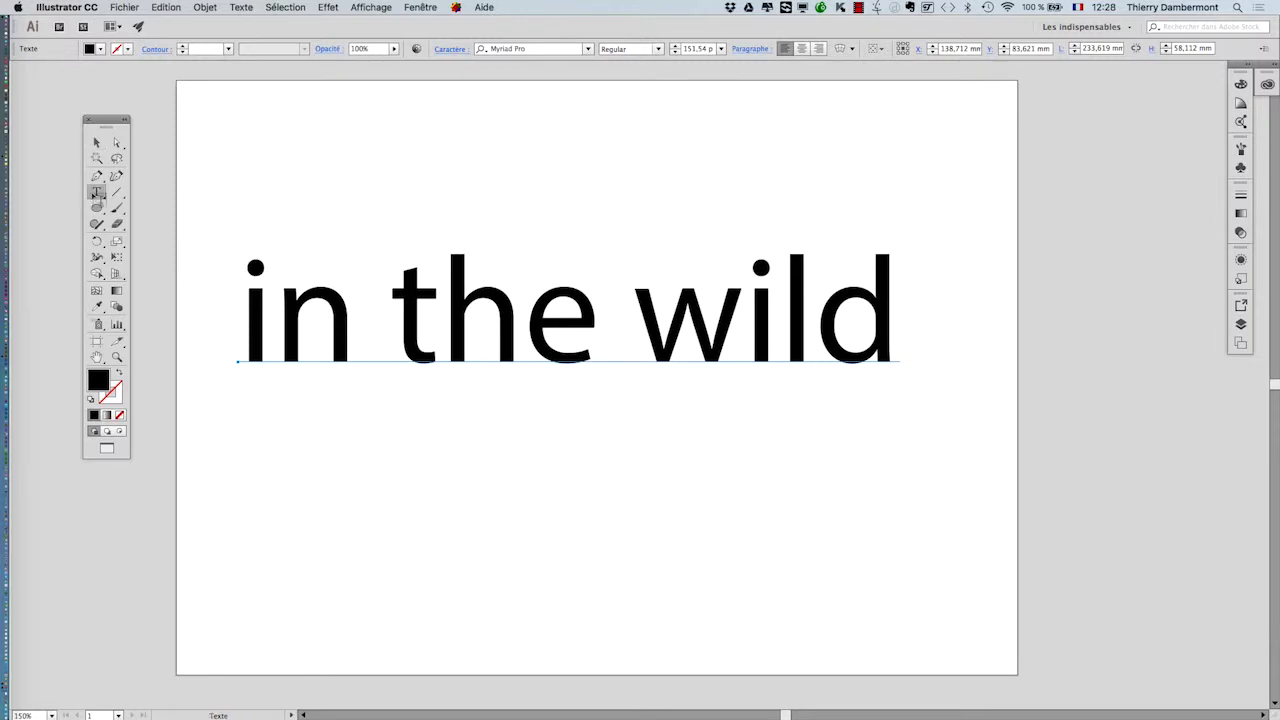
click(530, 331)
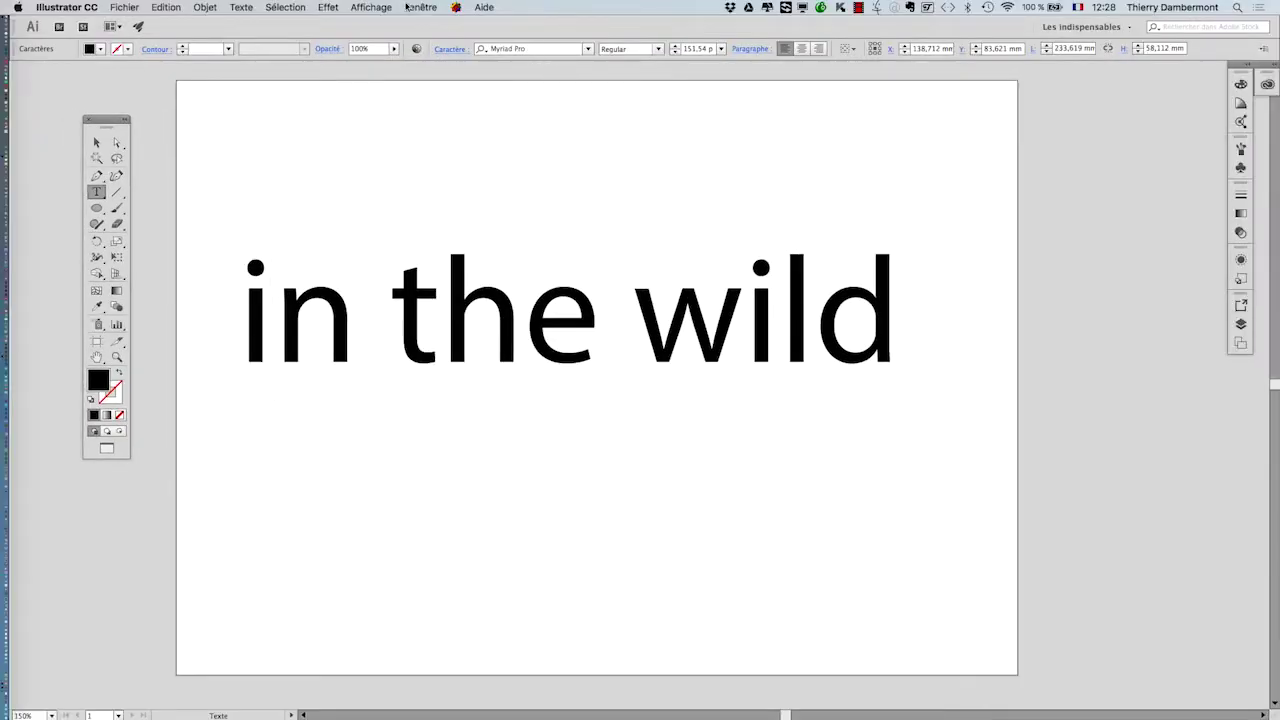
Step: Open the Character panel and place it over the word "the", just beside "in"
click(417, 7)
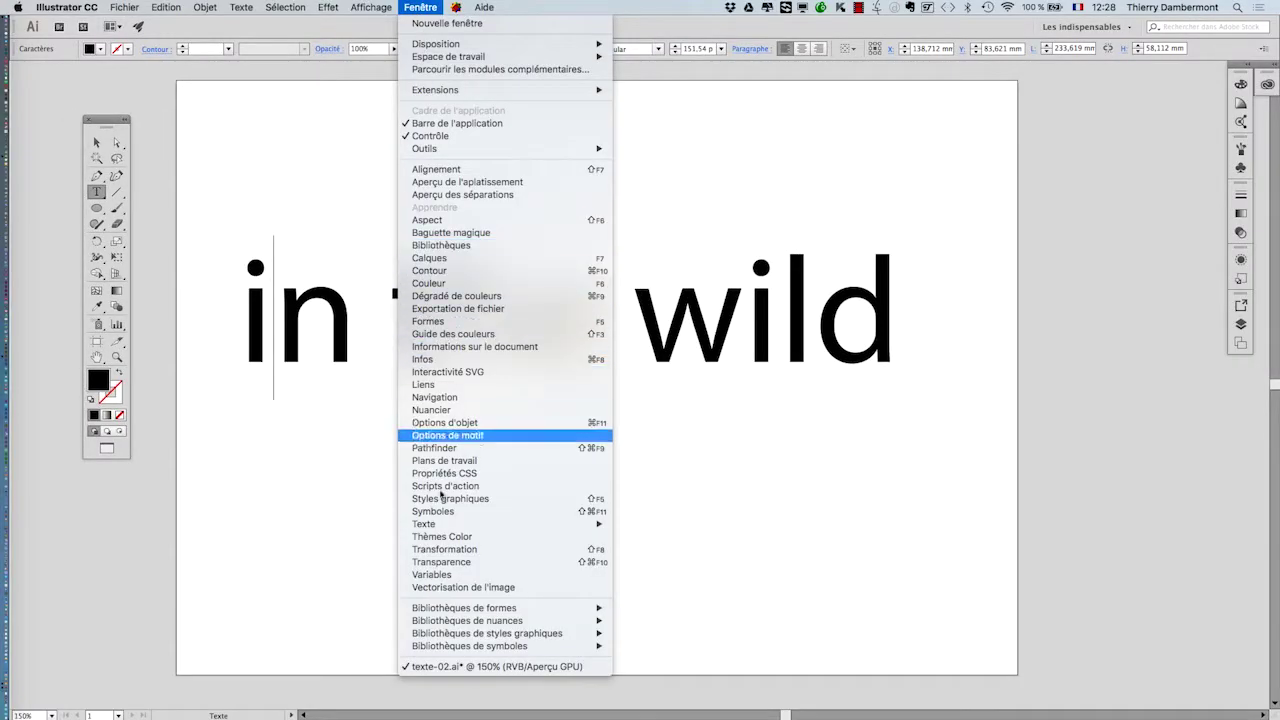
mouse_move(453, 525)
click(690, 524)
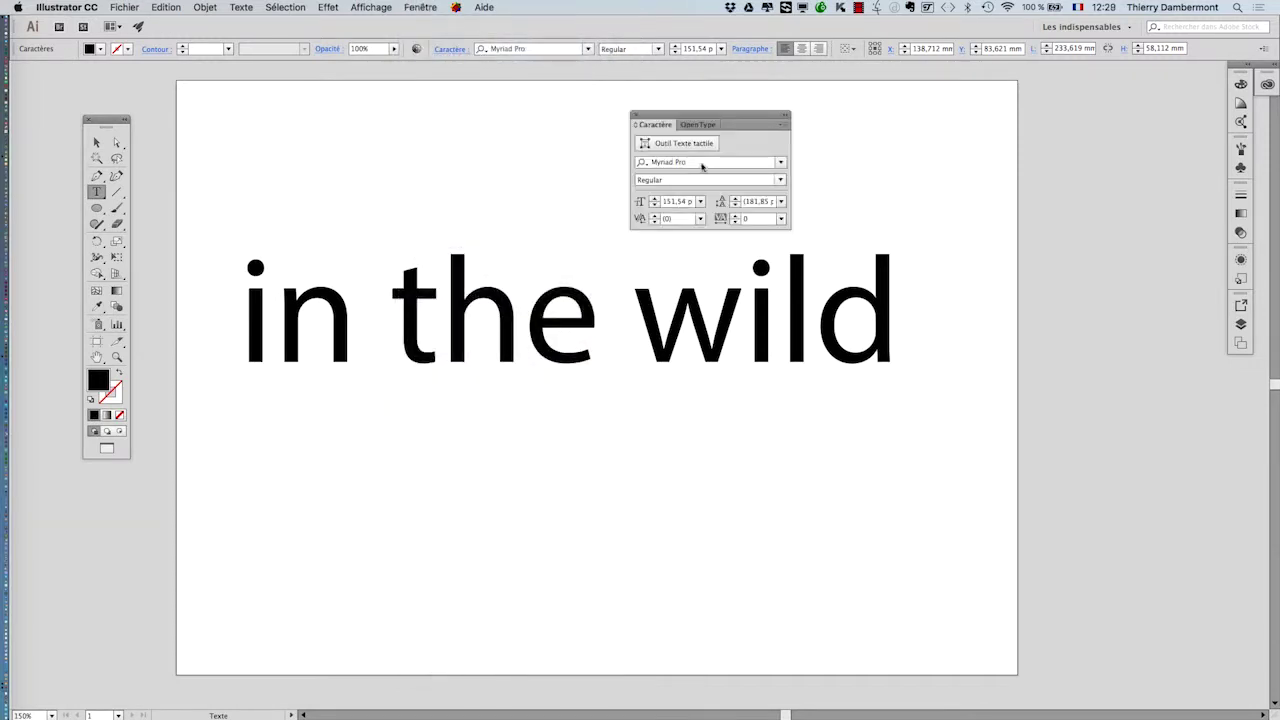
drag(680, 117, 418, 294)
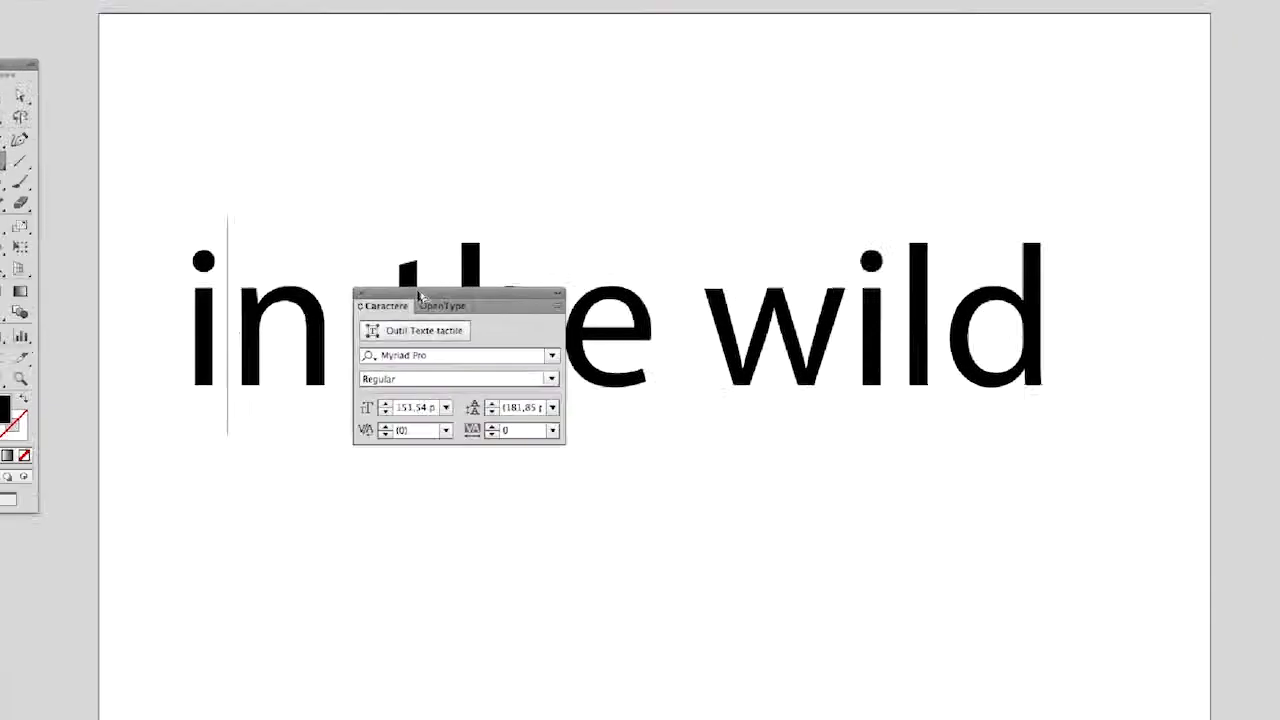
mouse_move(414, 291)
mouse_down()
mouse_move(394, 290)
mouse_move(389, 273)
mouse_move(400, 279)
mouse_up()
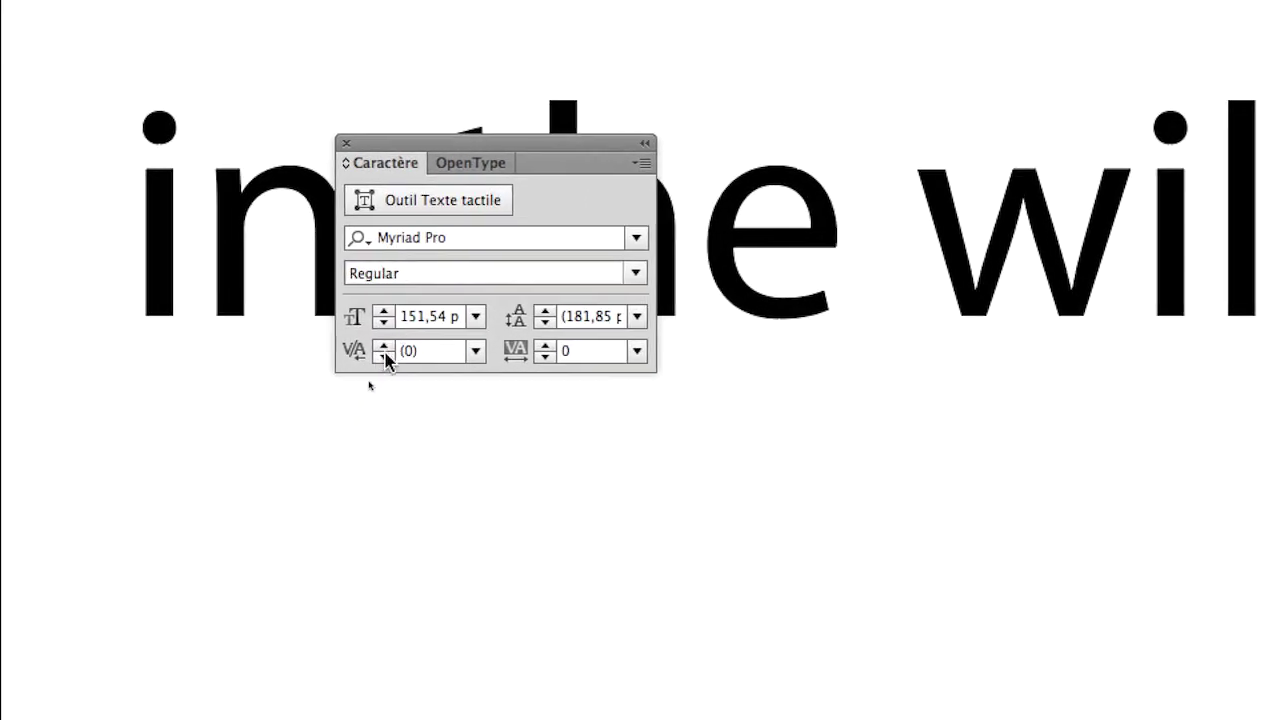
Step: Tighten the kerning between the "i" and "n" of "in" to -40
click(385, 356)
click(385, 356)
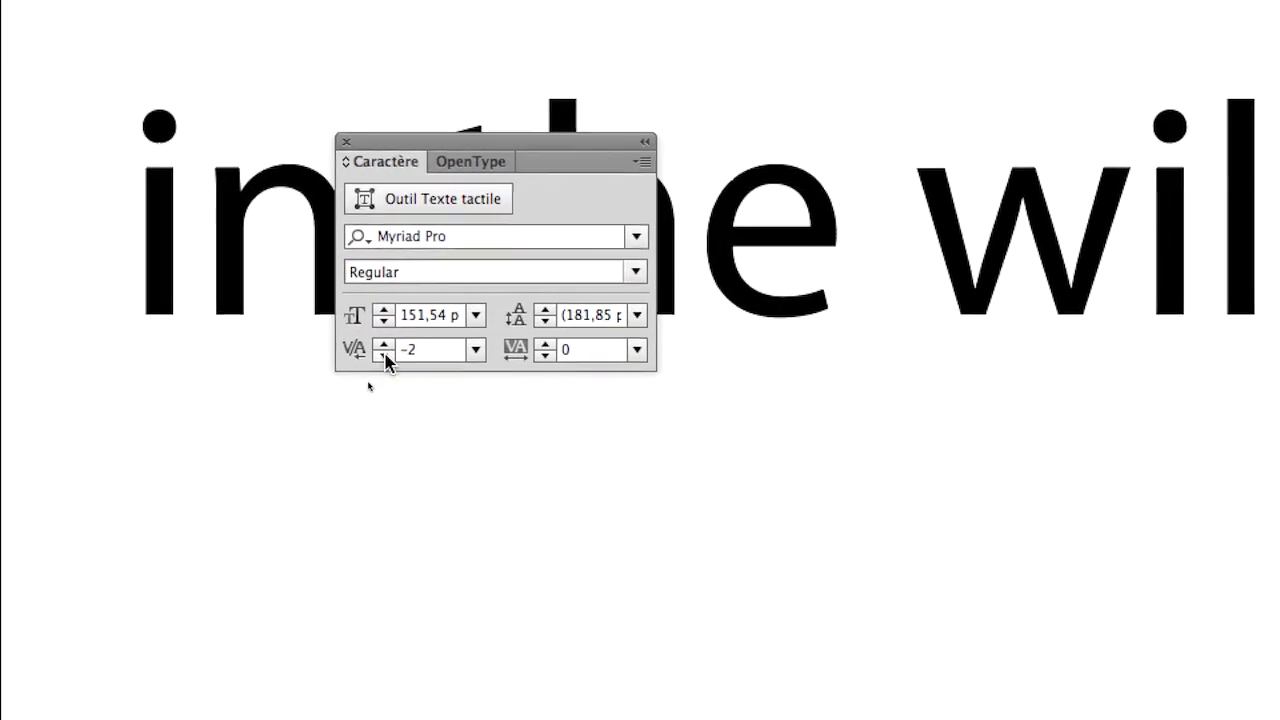
click(385, 356)
click(385, 356)
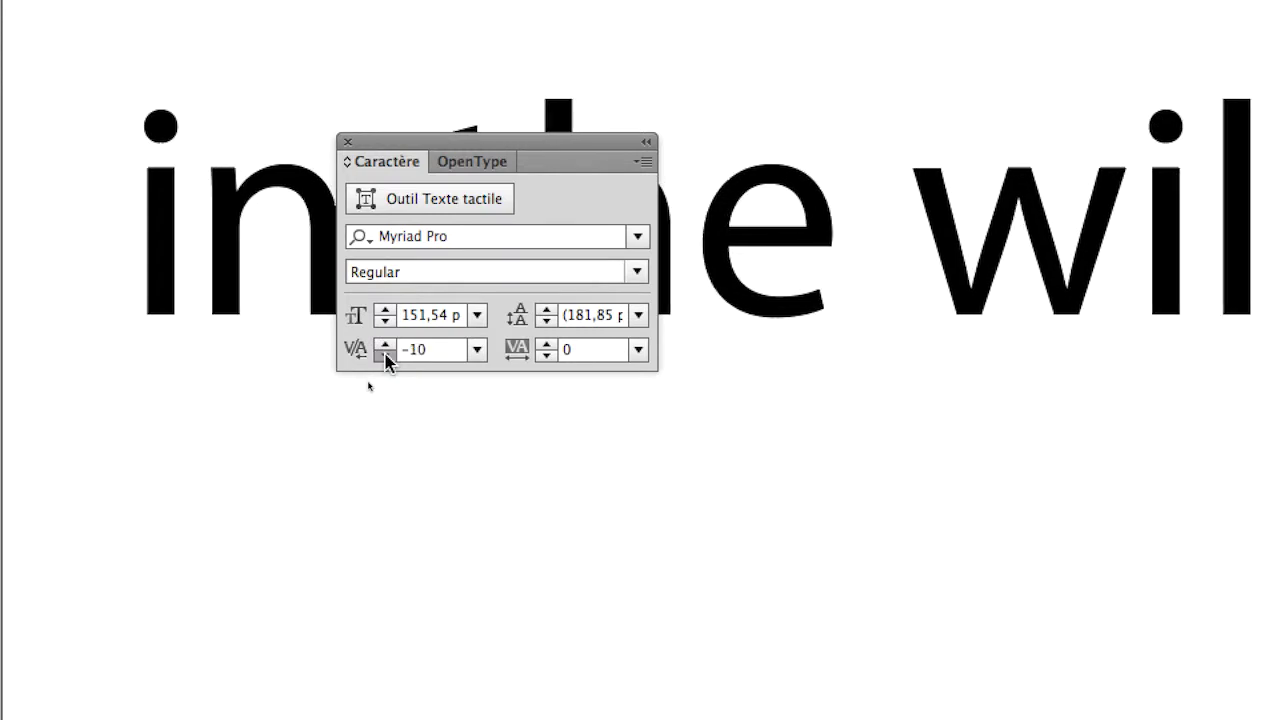
click(385, 356)
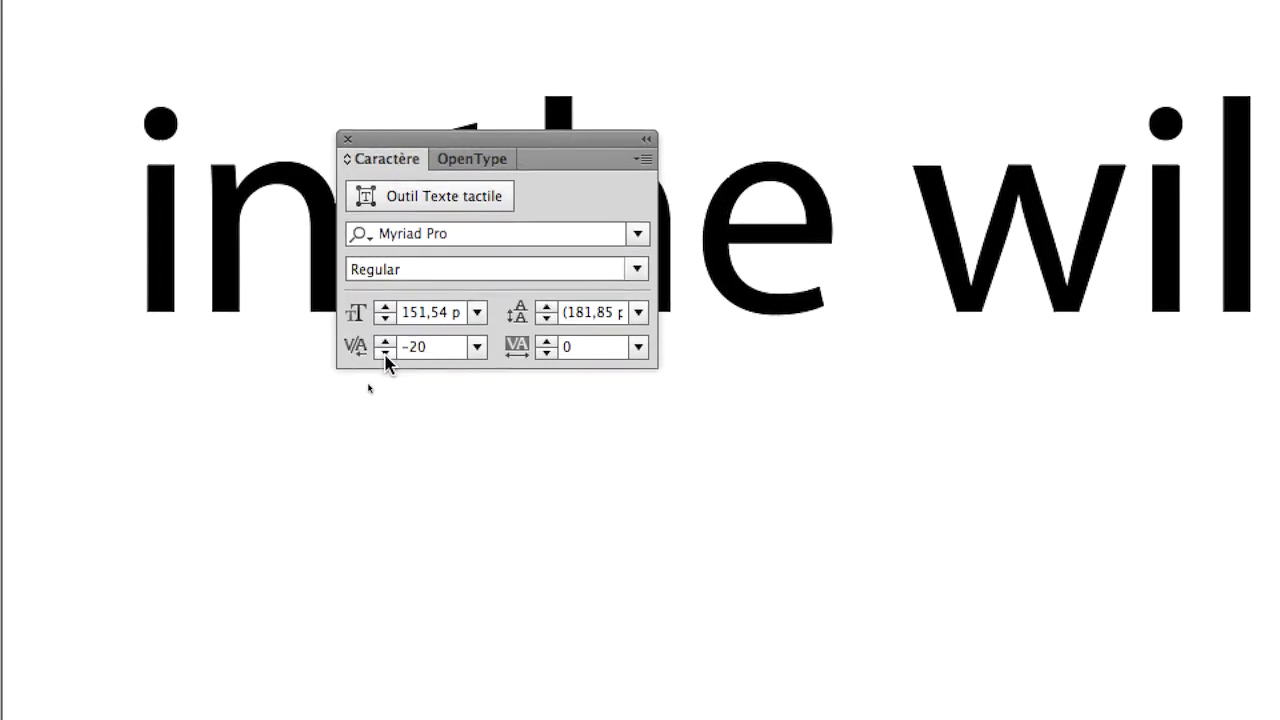
click(385, 356)
click(385, 356)
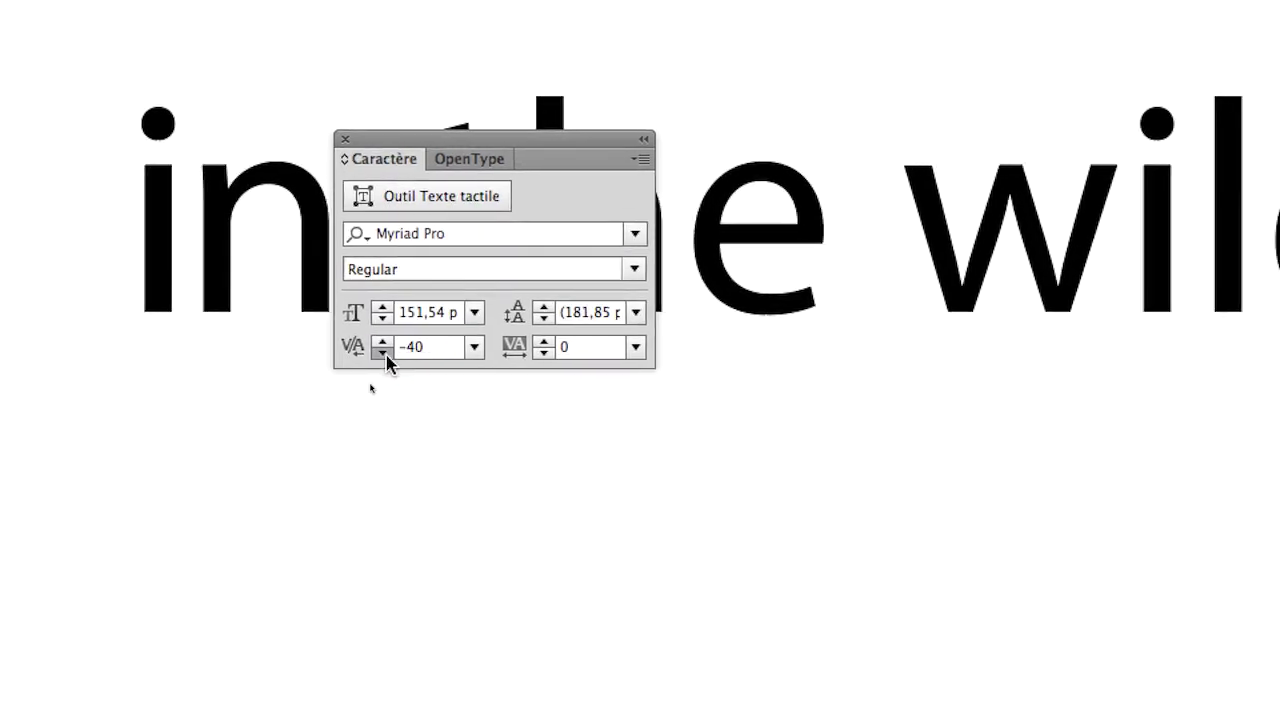
Step: Tighten the kerning between the "i" and "n" of "in" to -80, and loosen it to -60
click(385, 356)
click(385, 356)
click(385, 356)
click(385, 356)
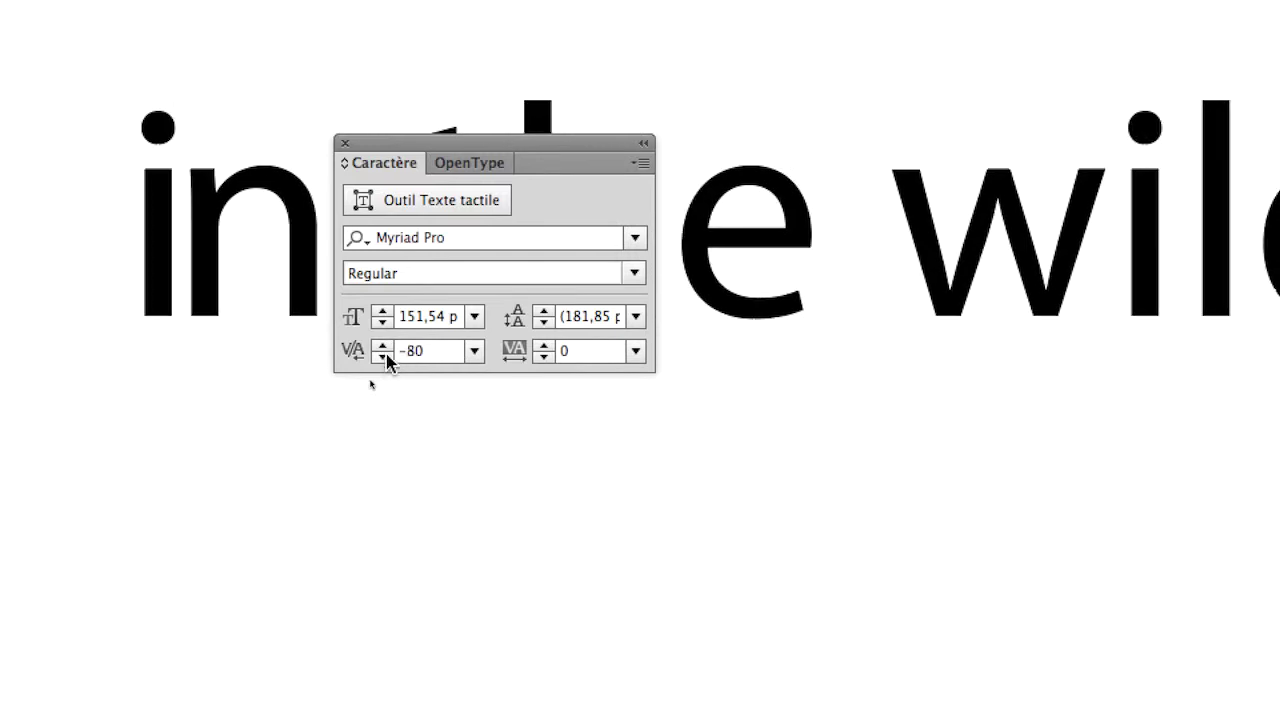
click(383, 341)
click(383, 349)
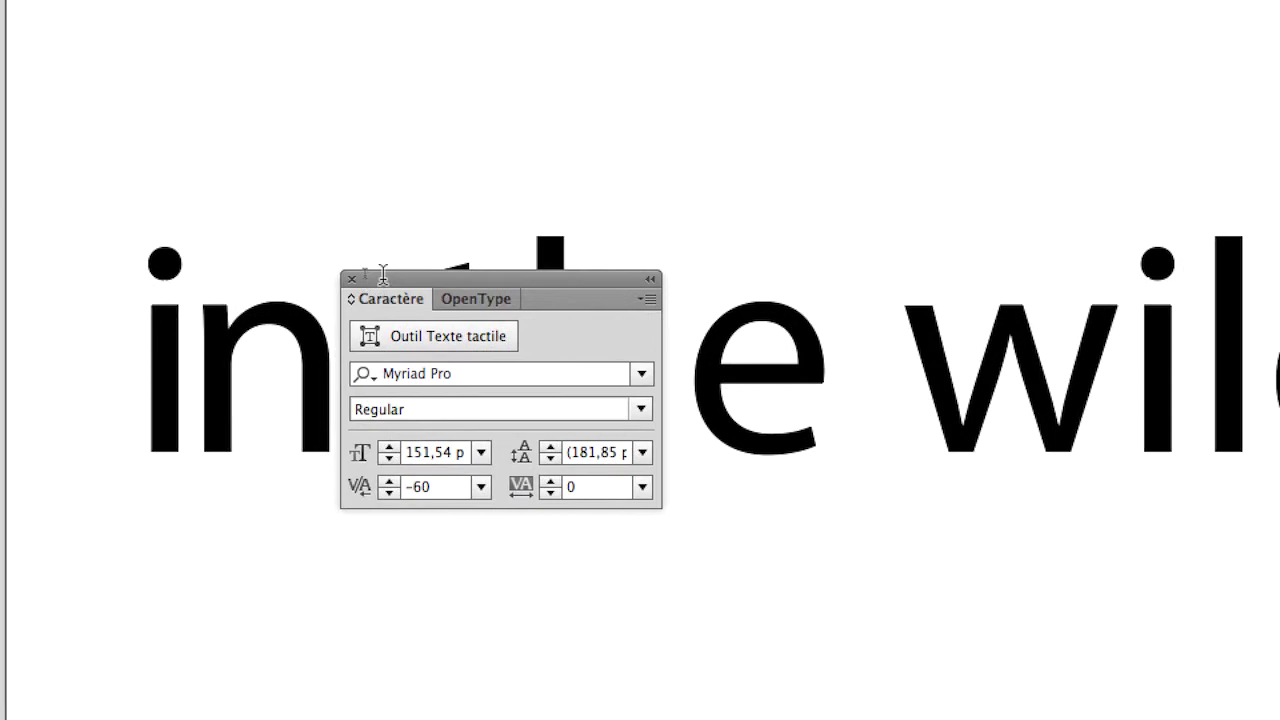
Step: Place the text cursor between the "h" and "e" of "the" and set the kerning there to -30
drag(383, 275, 678, 388)
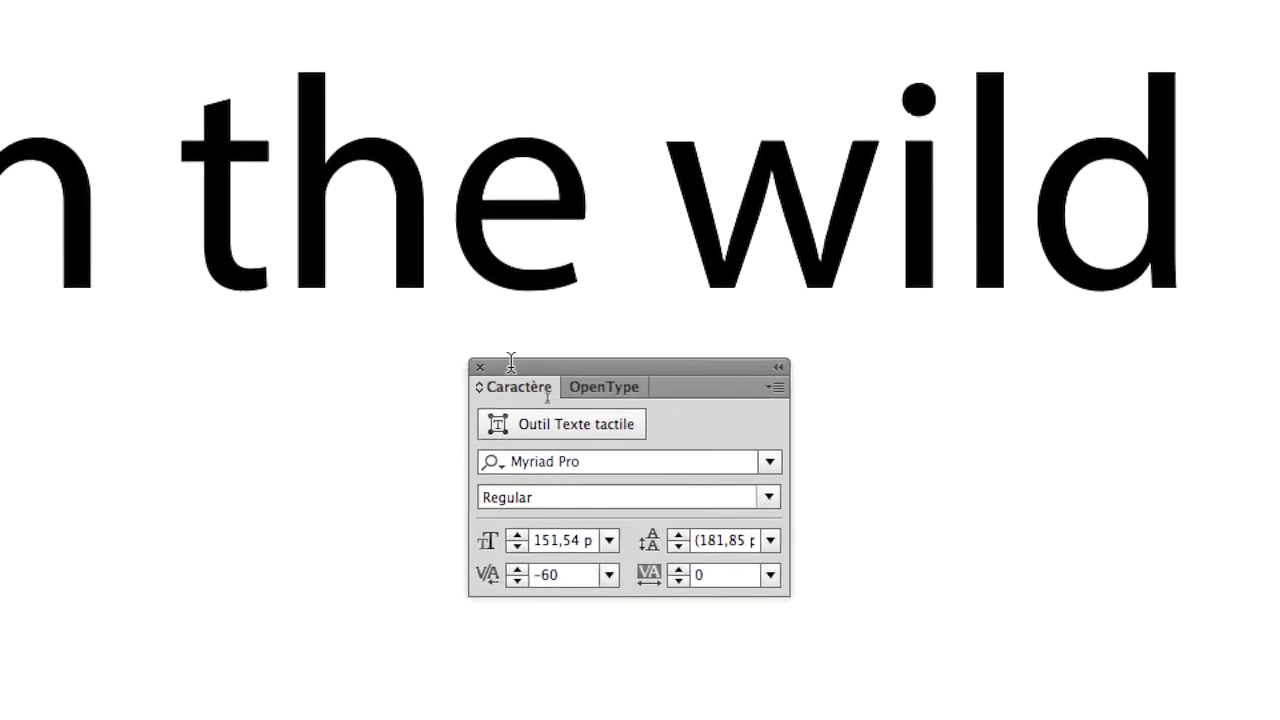
click(605, 247)
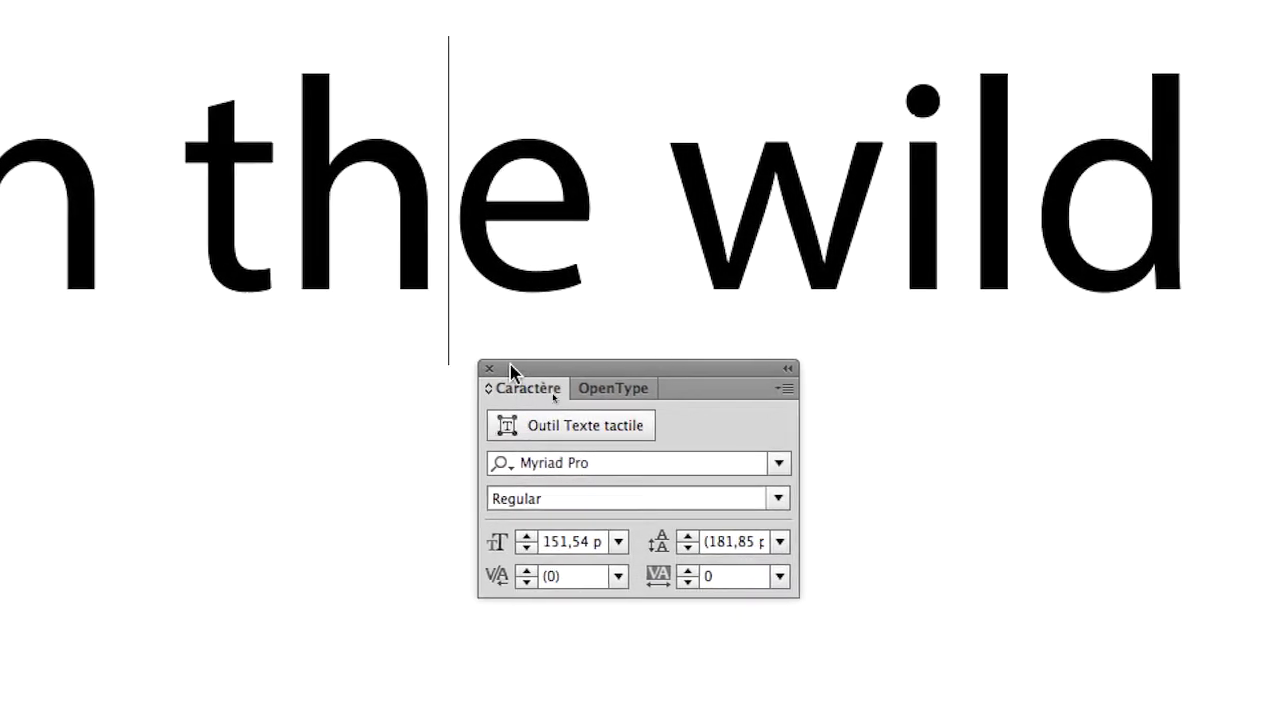
drag(549, 457, 619, 240)
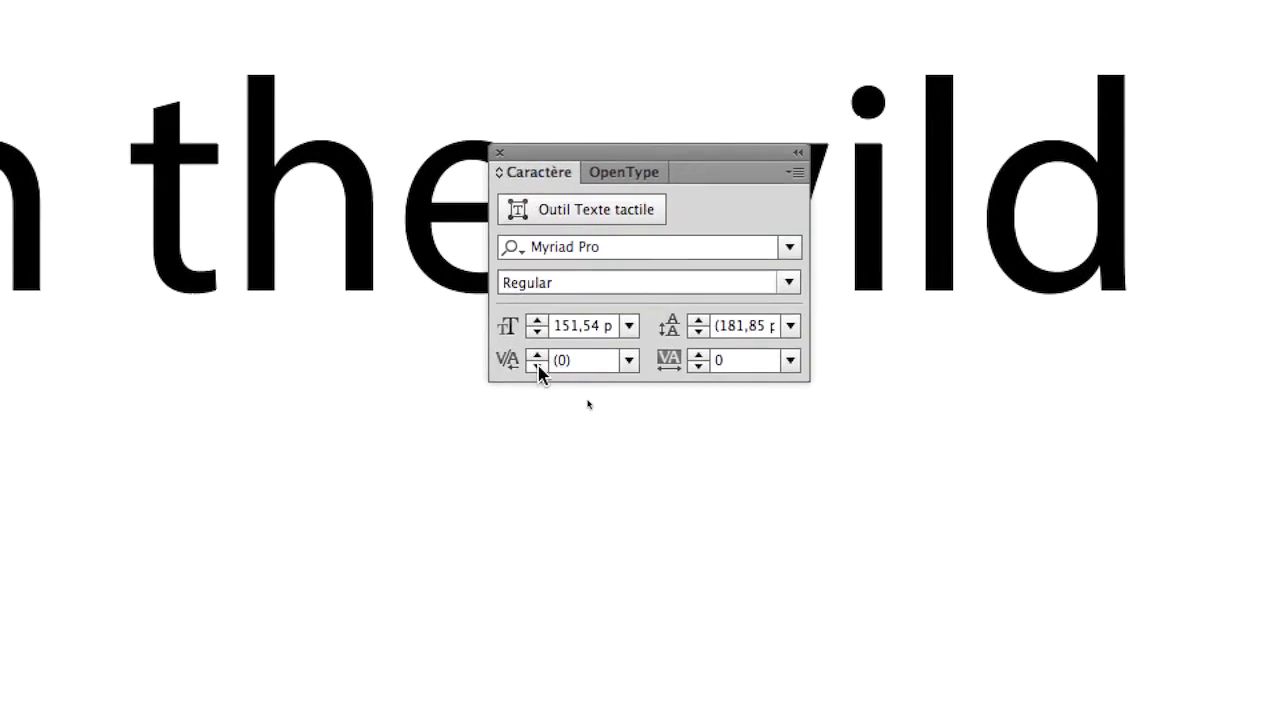
click(546, 416)
click(537, 367)
click(537, 367)
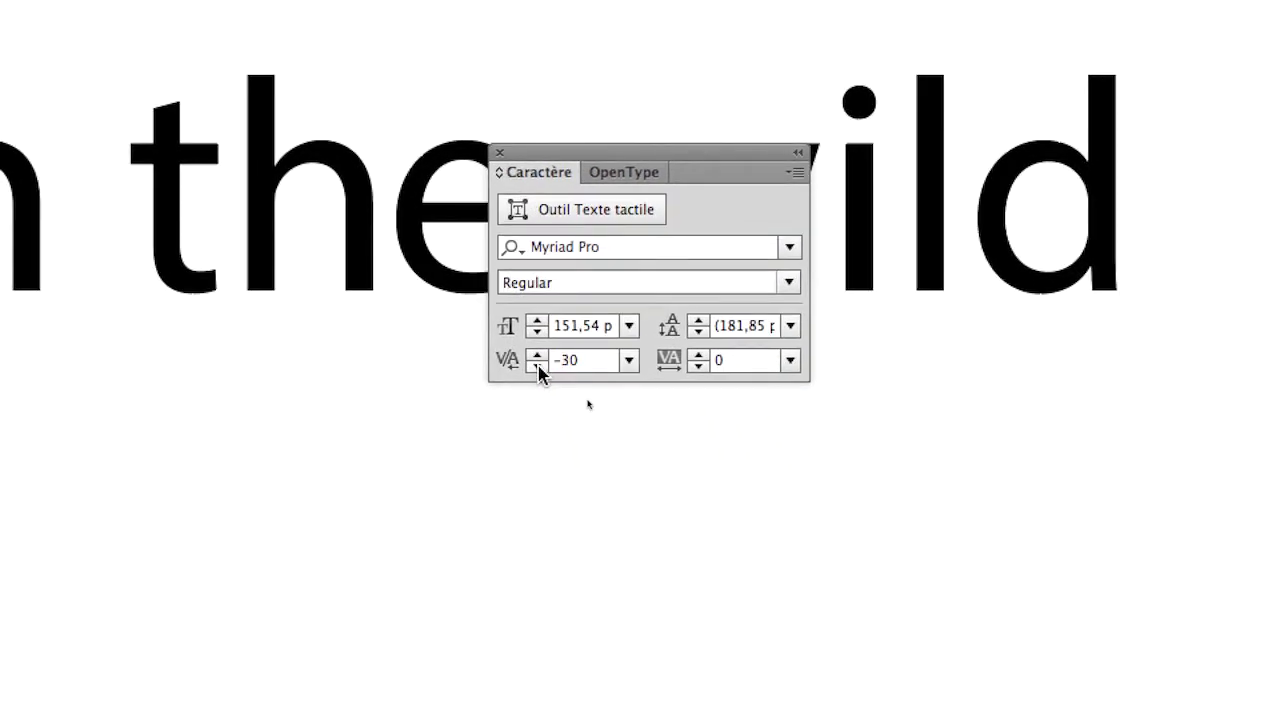
Step: Move the Character panel clear of the title and check the kerning values of the "h"–"e" and "i"–"n" pairs
drag(543, 175, 468, 365)
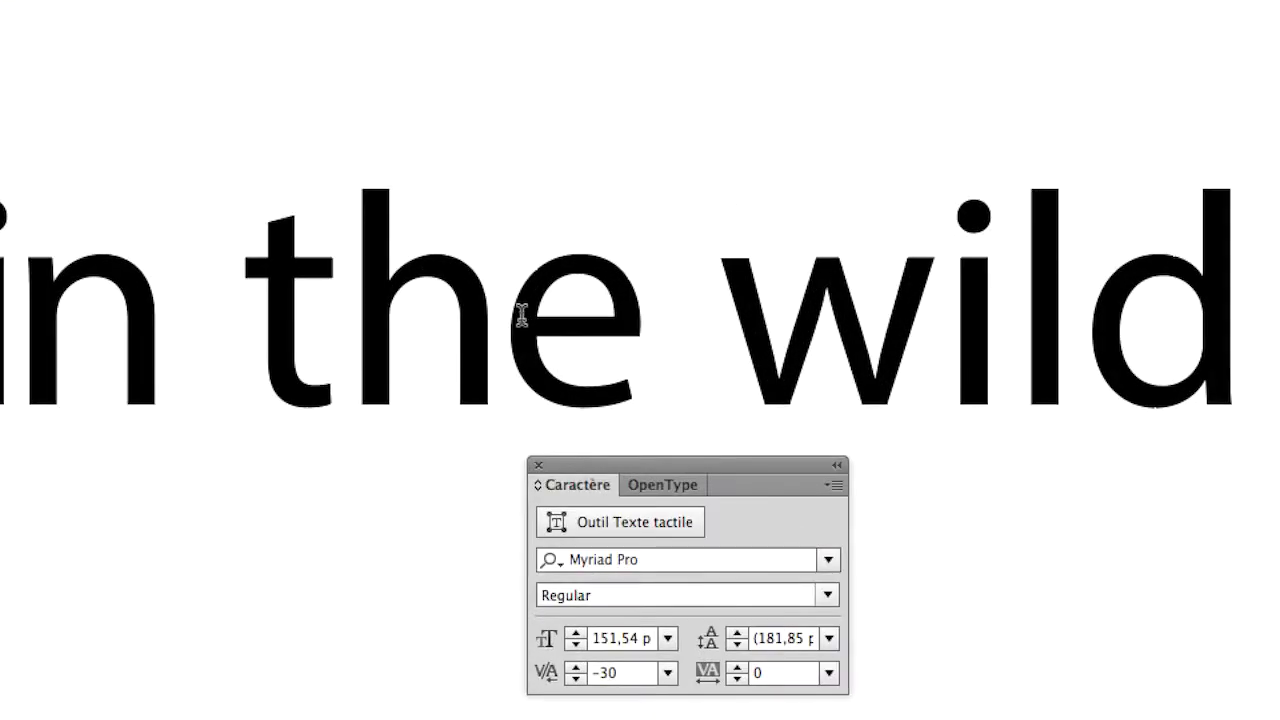
drag(581, 465, 423, 320)
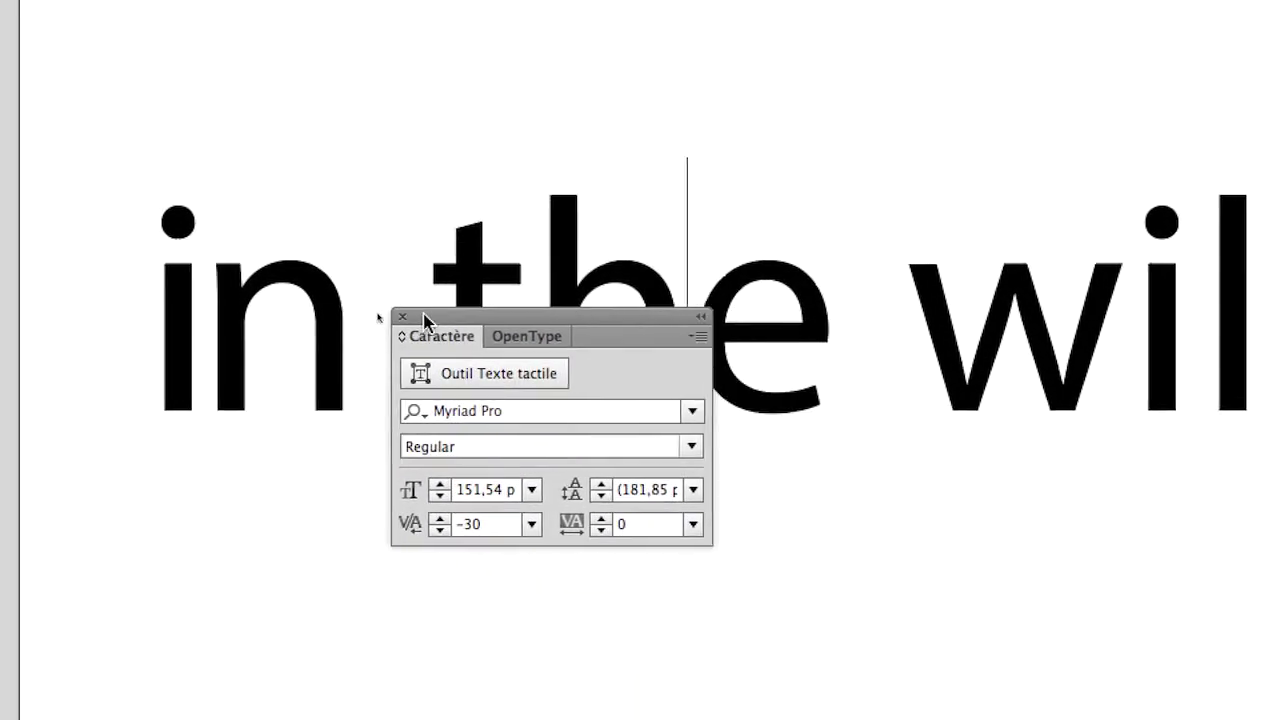
key(alt+Left)
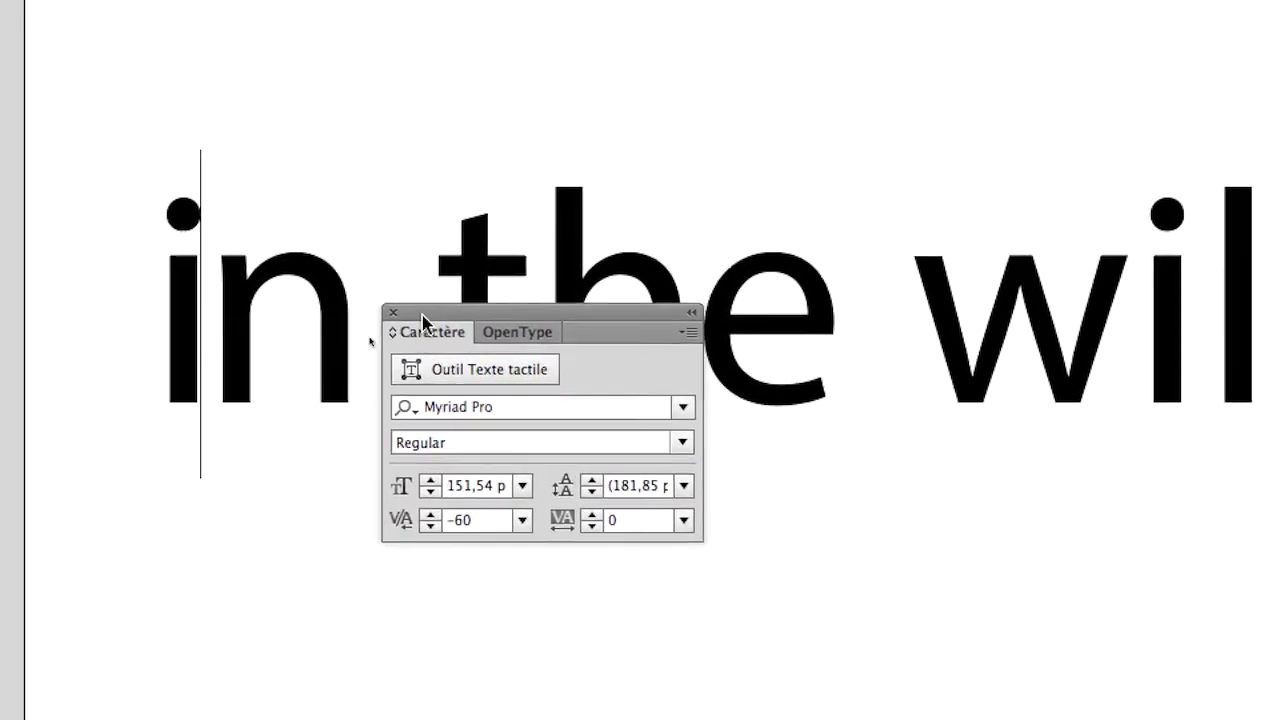
drag(423, 320, 416, 368)
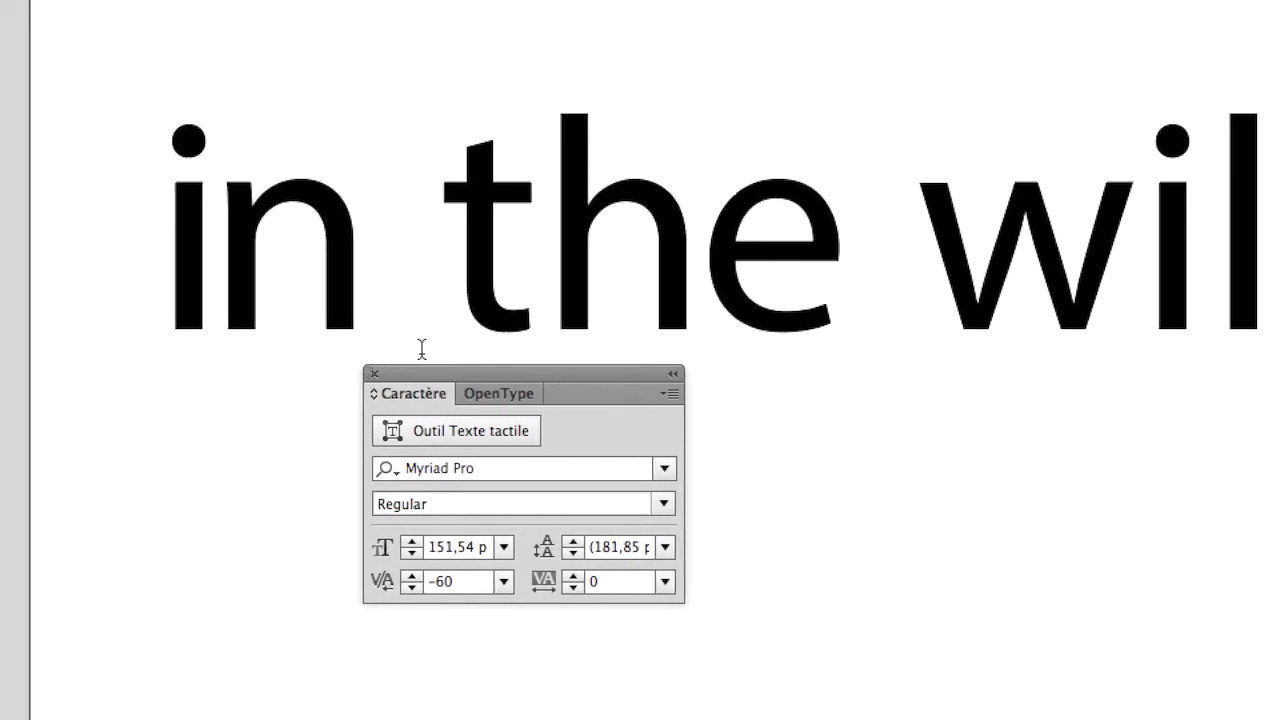
Step: Try selecting the whole title, and the single words "the" and "wild"
key(super+a)
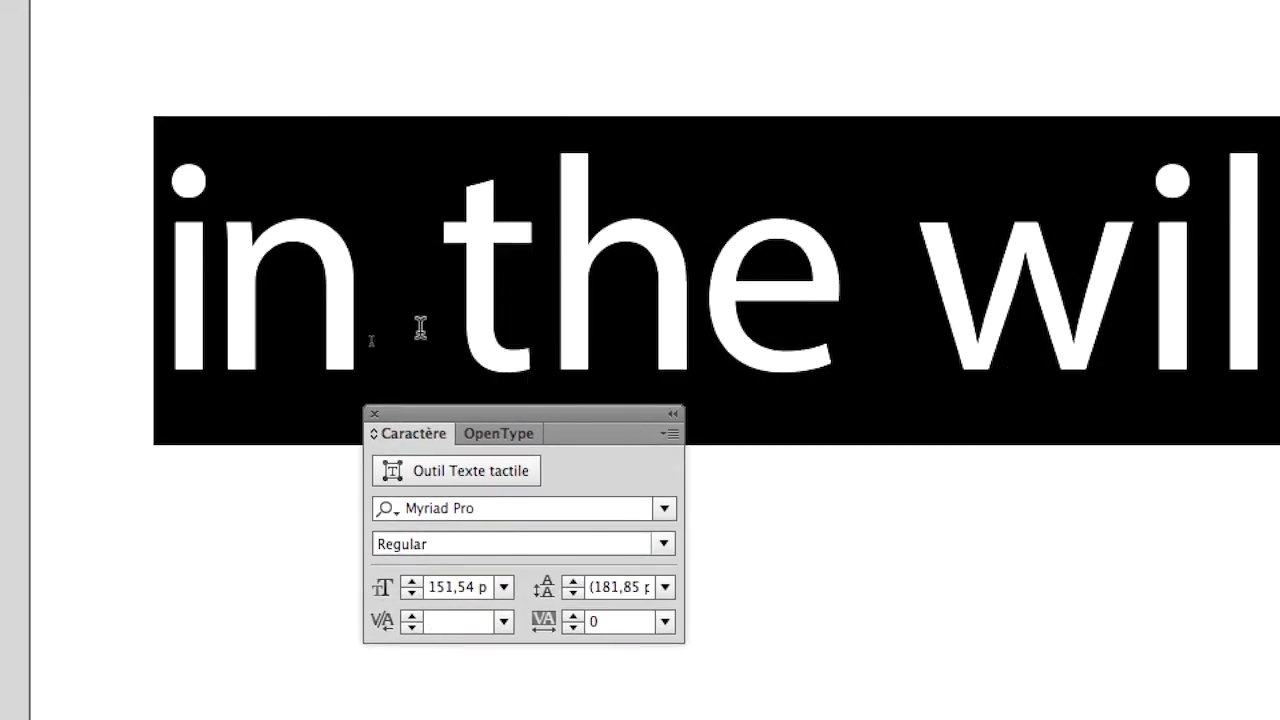
click(480, 328)
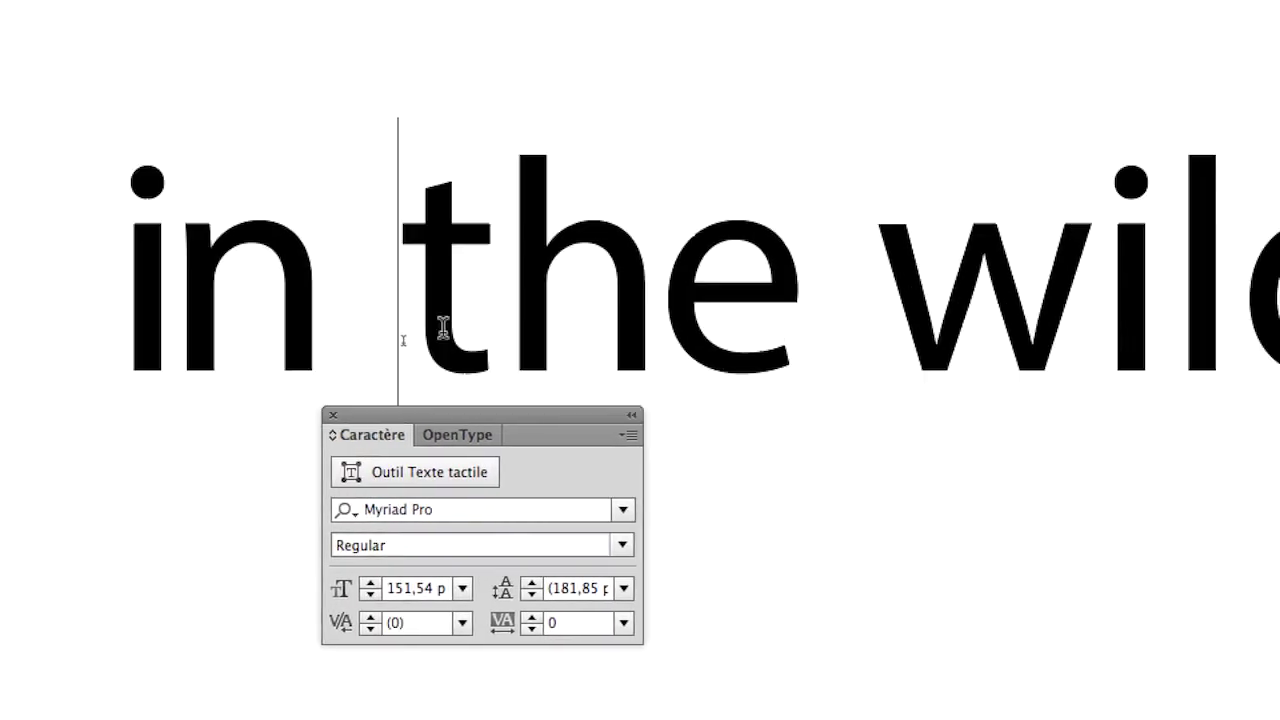
double_click(689, 317)
triple_click(515, 325)
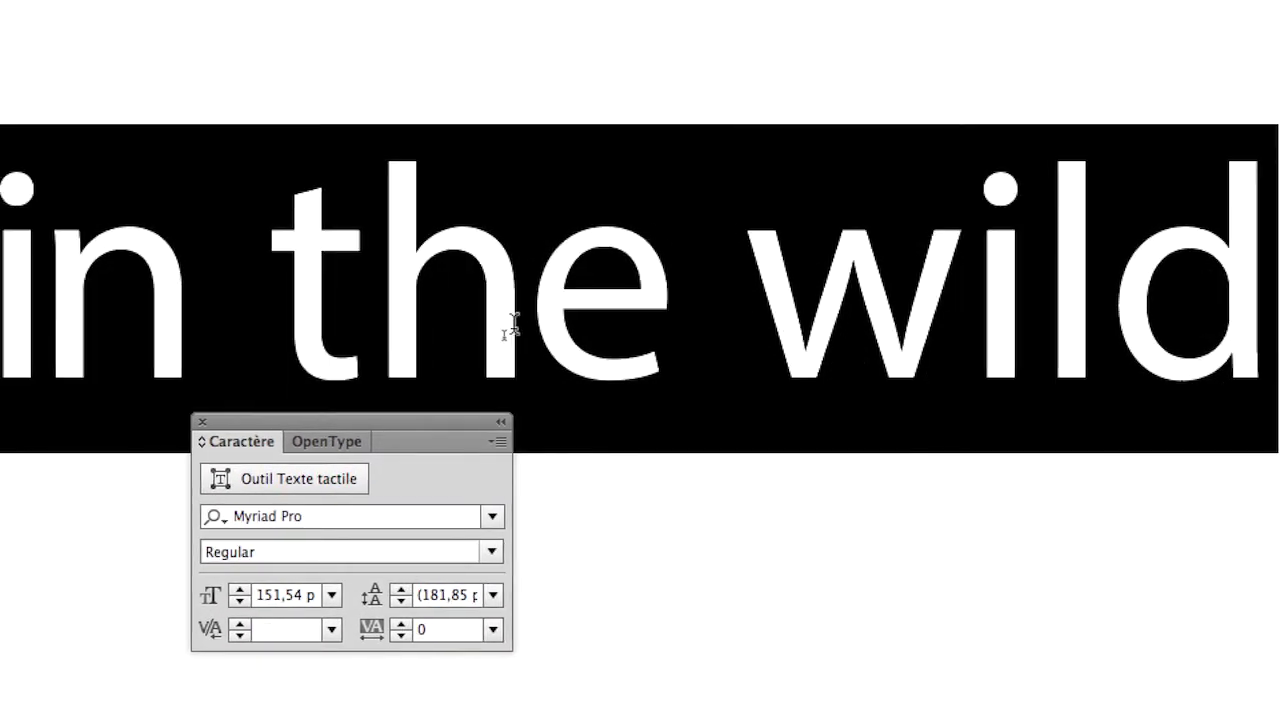
click(515, 325)
double_click(515, 325)
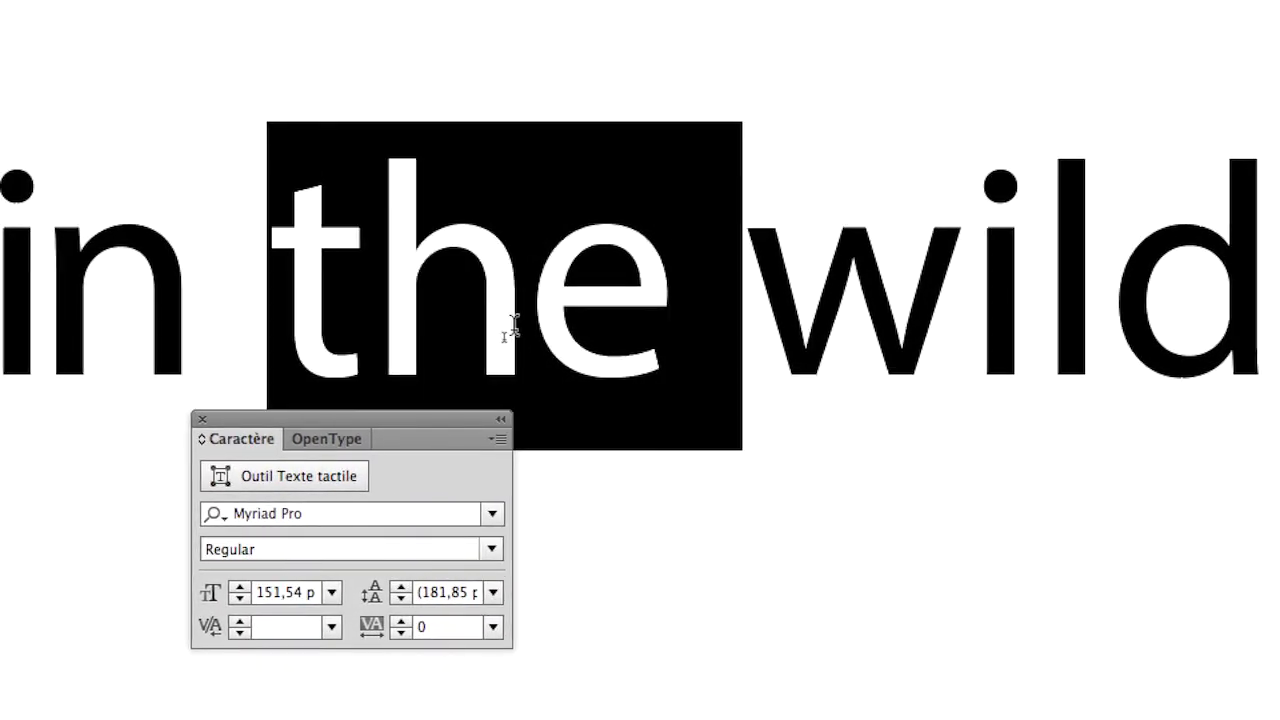
click(515, 325)
double_click(667, 318)
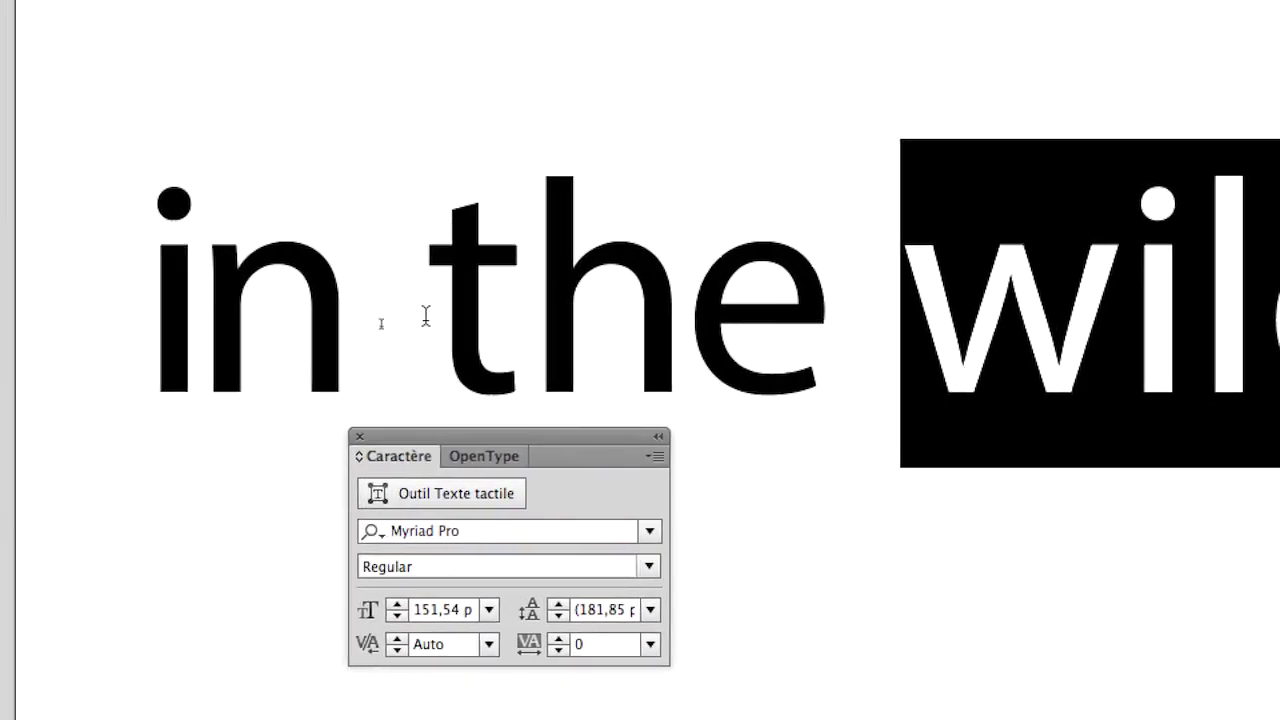
Step: Select the whole "in the wild" title and reset its kerning to 0
triple_click(426, 315)
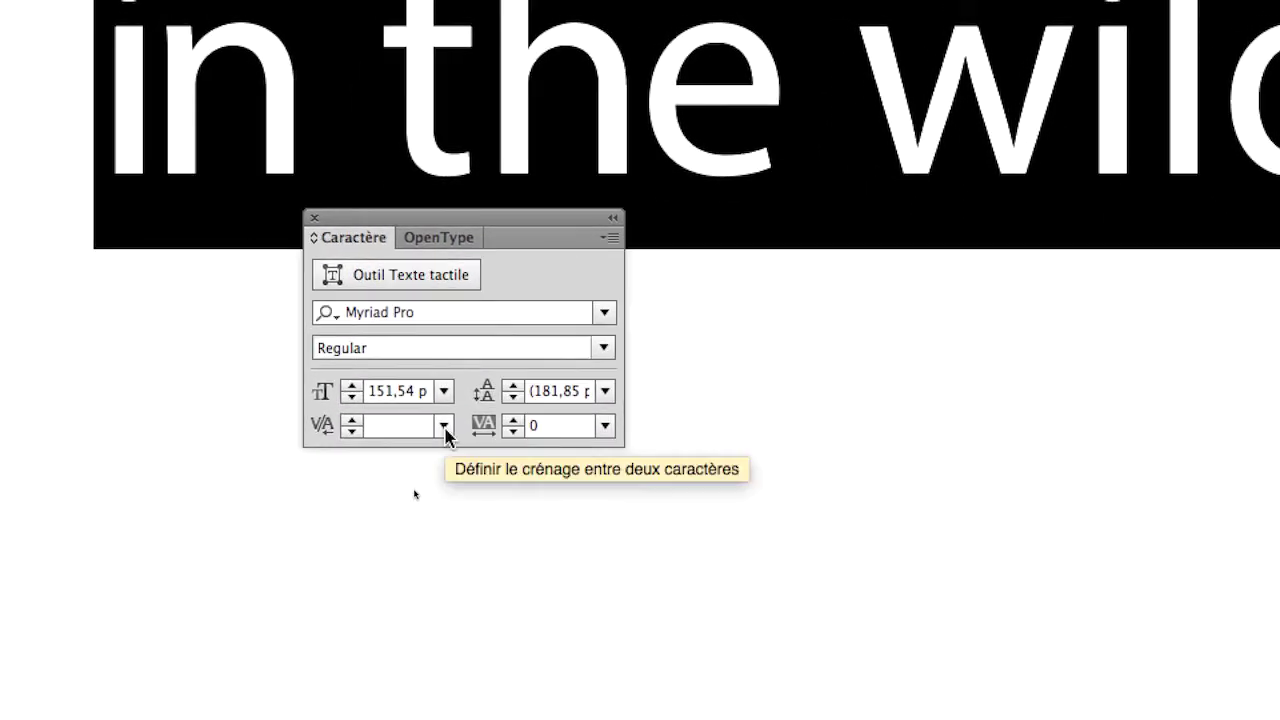
click(445, 428)
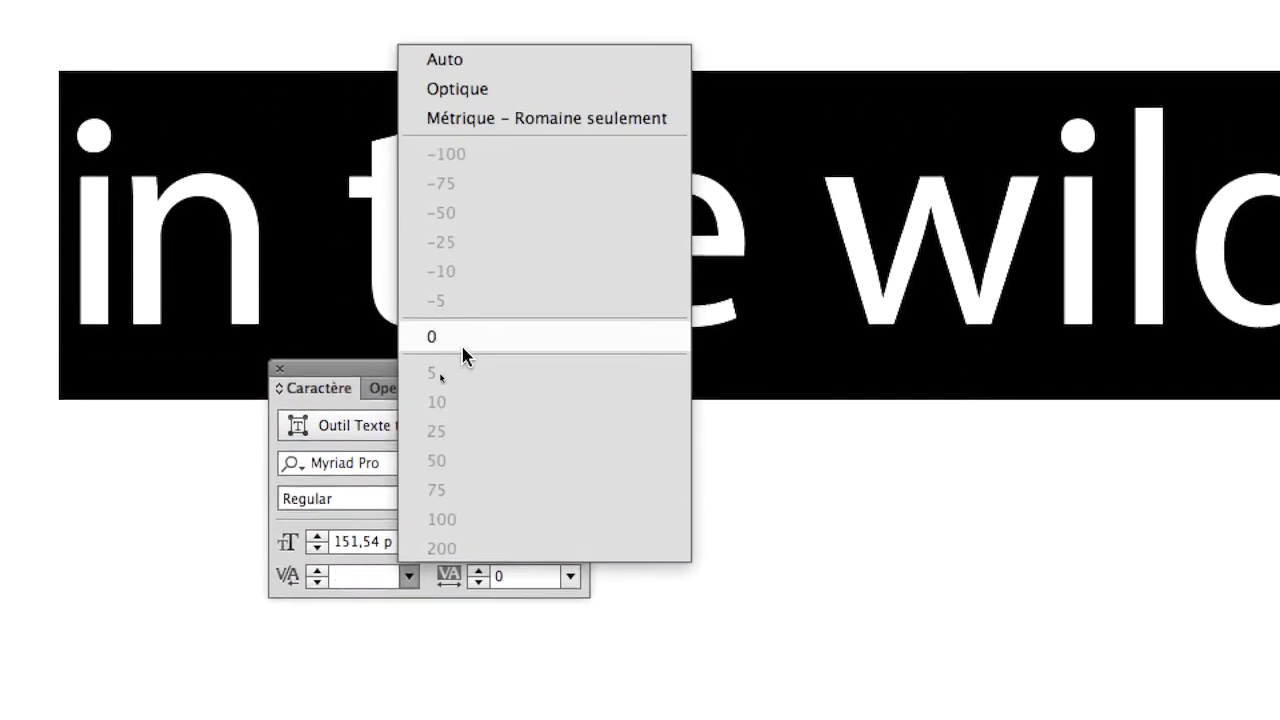
click(496, 189)
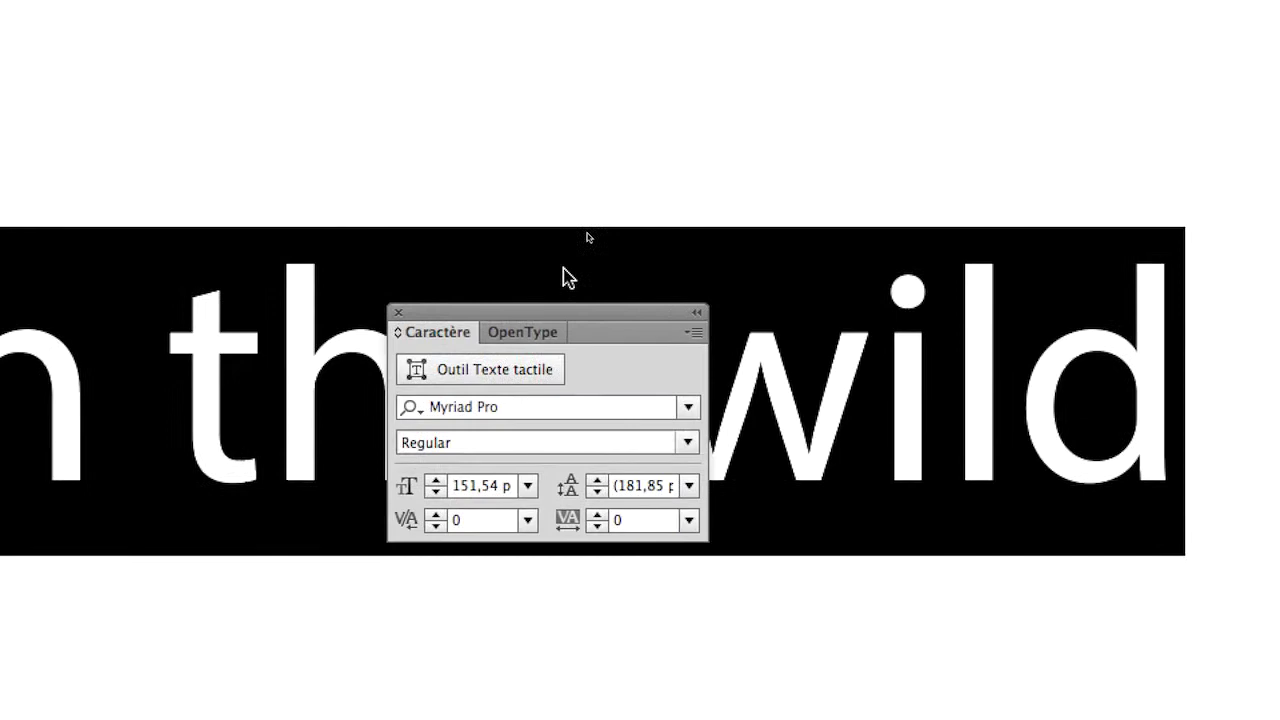
Step: Set the kerning of the whole selected title to Optique
drag(564, 311, 454, 163)
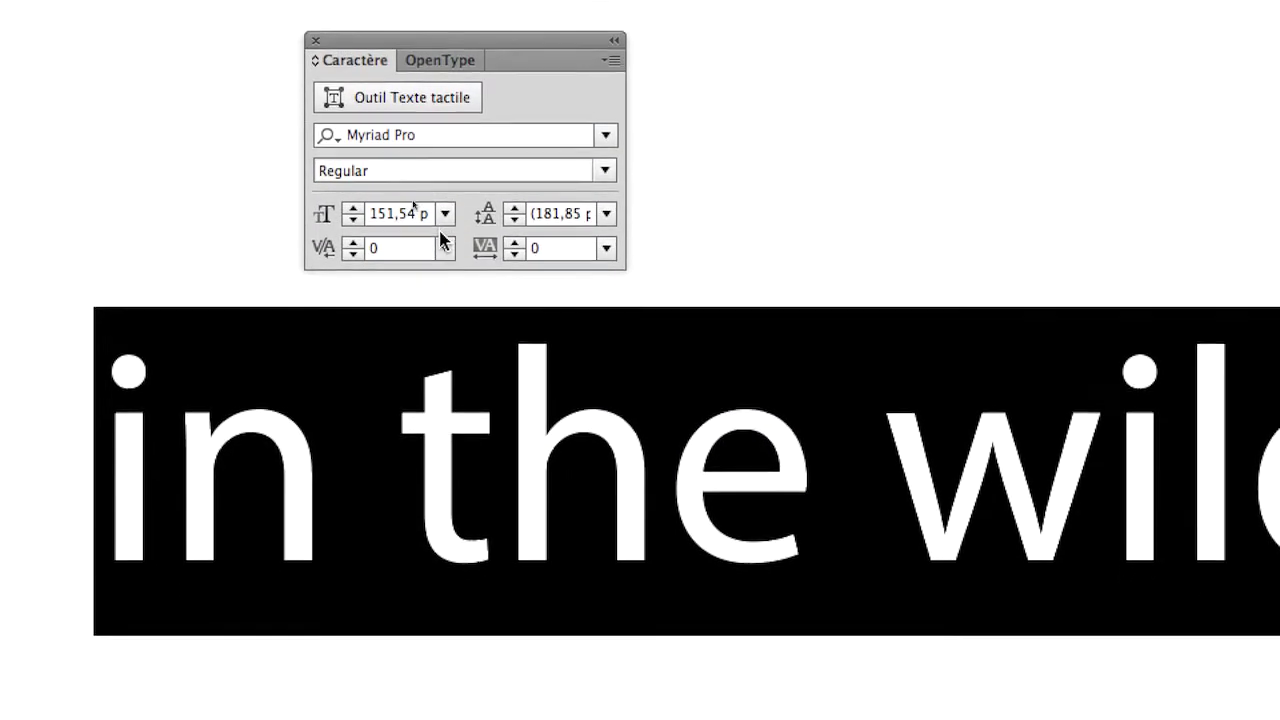
click(443, 282)
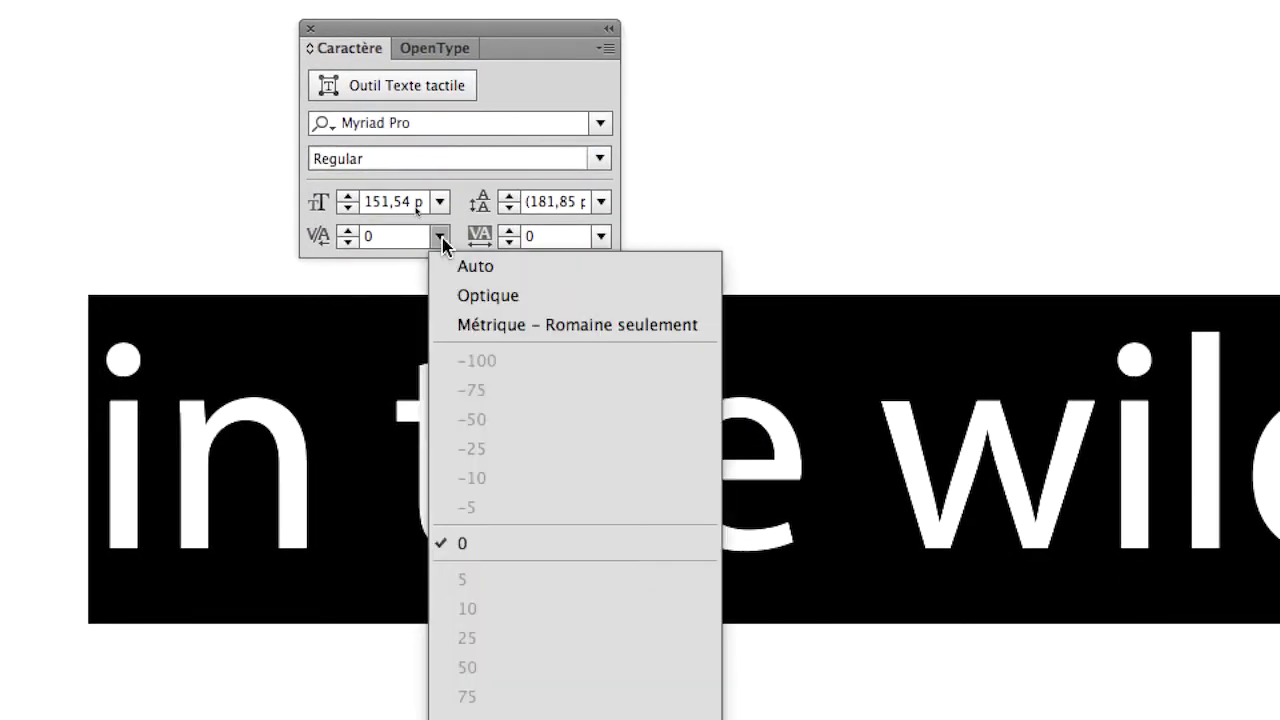
click(442, 240)
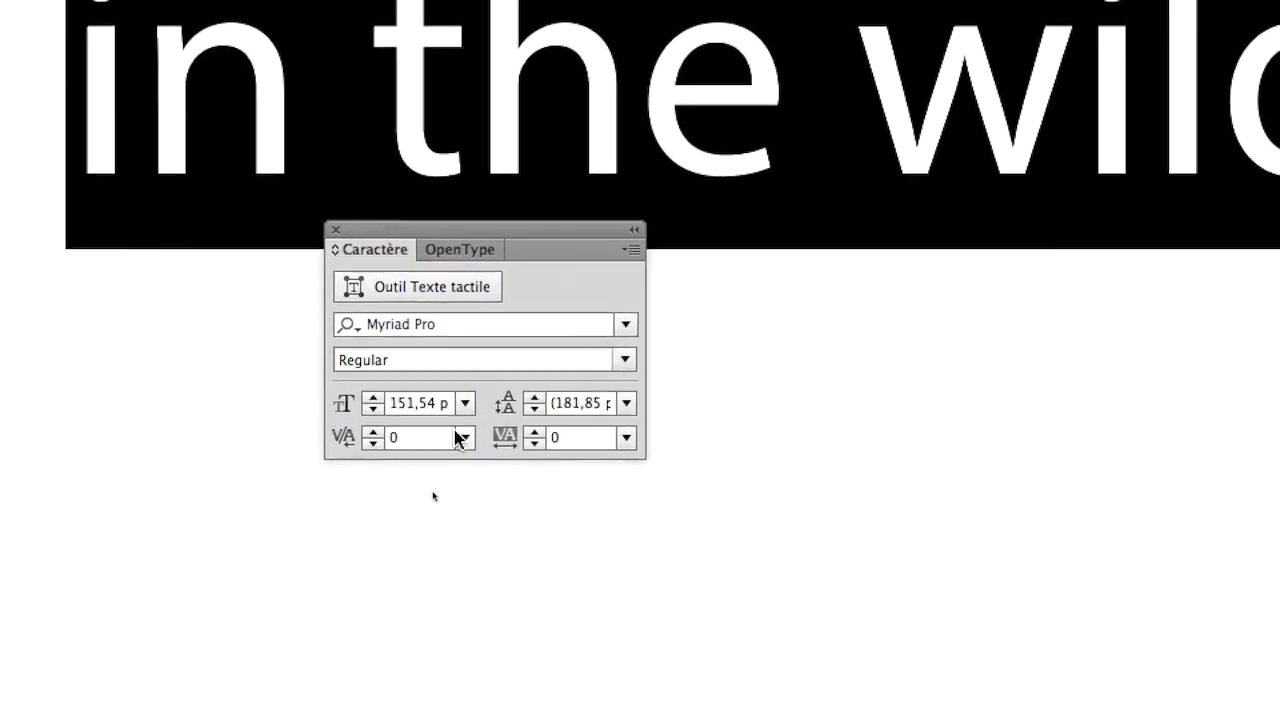
click(461, 435)
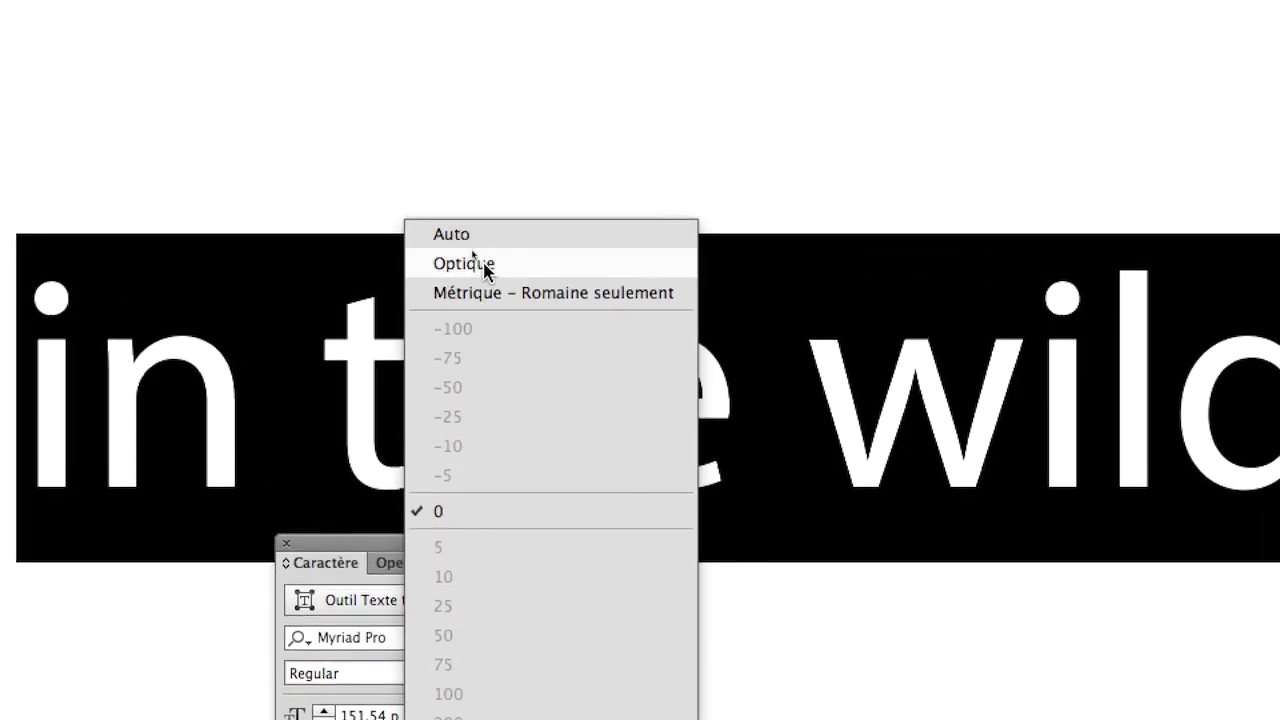
click(483, 264)
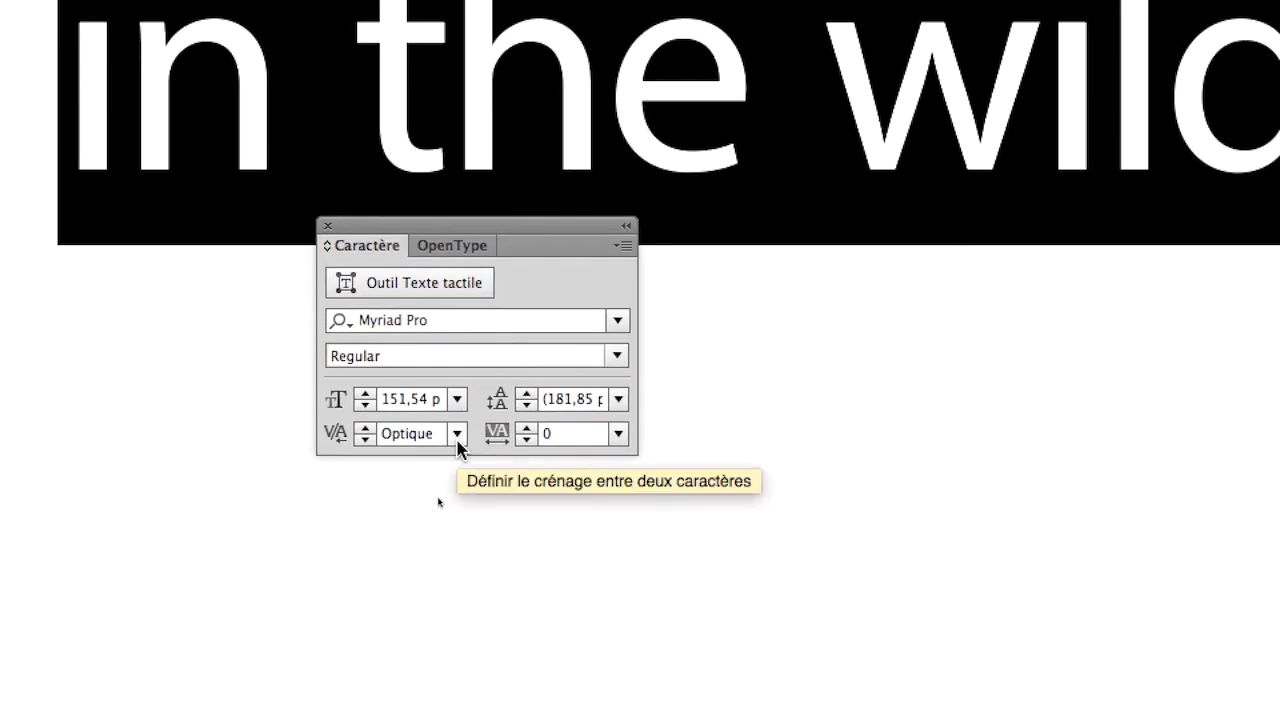
click(457, 440)
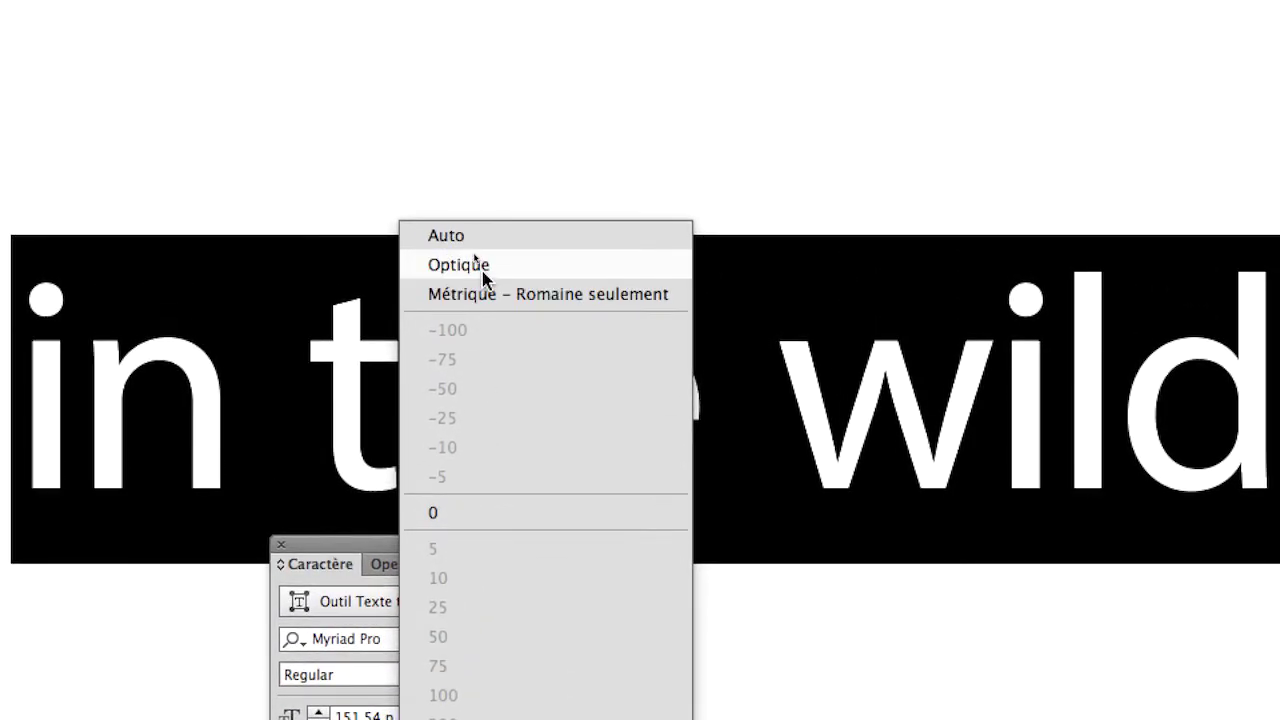
click(481, 266)
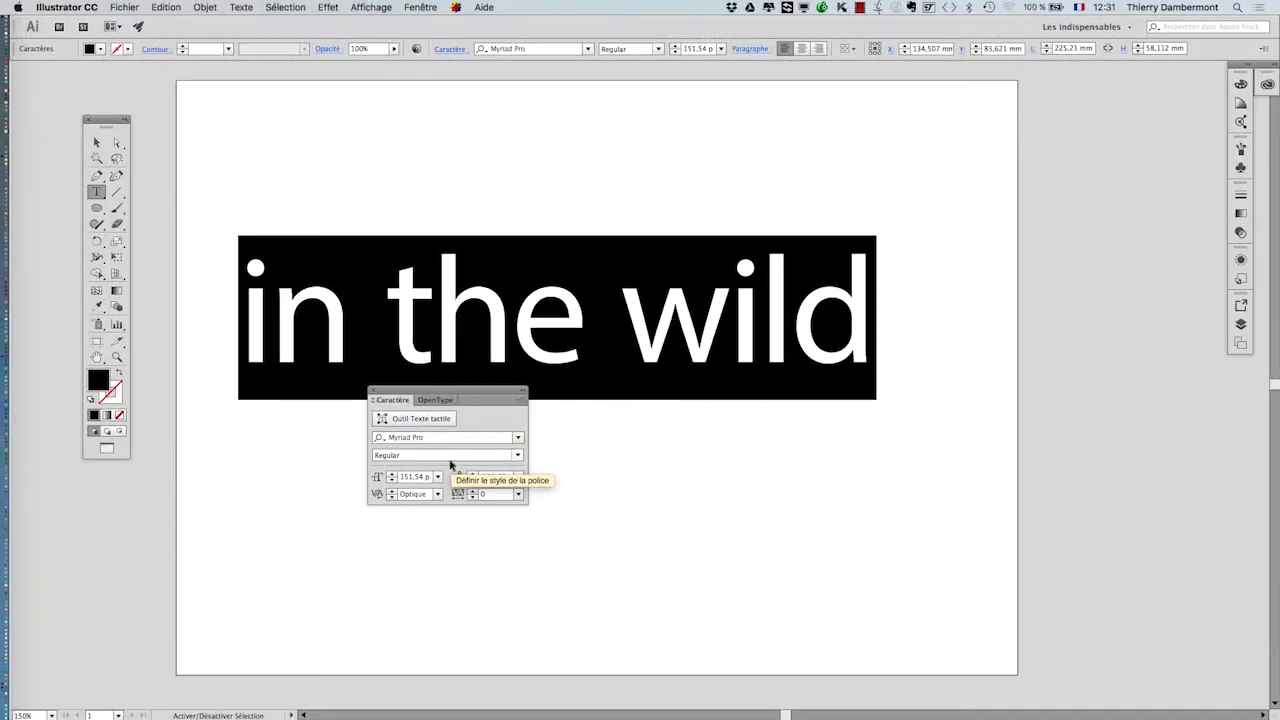
Step: Reposition the Character panel just beneath the words "in the" of the title
drag(428, 393, 982, 213)
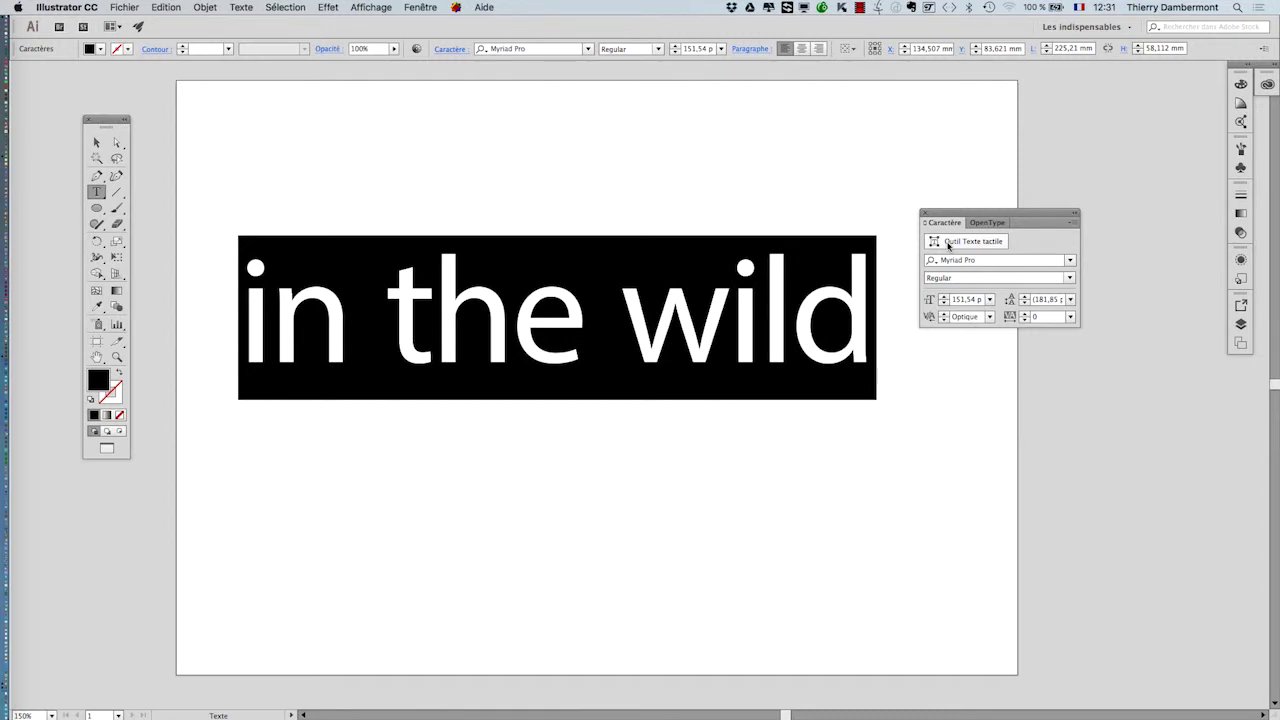
drag(944, 214, 886, 369)
drag(563, 420, 563, 420)
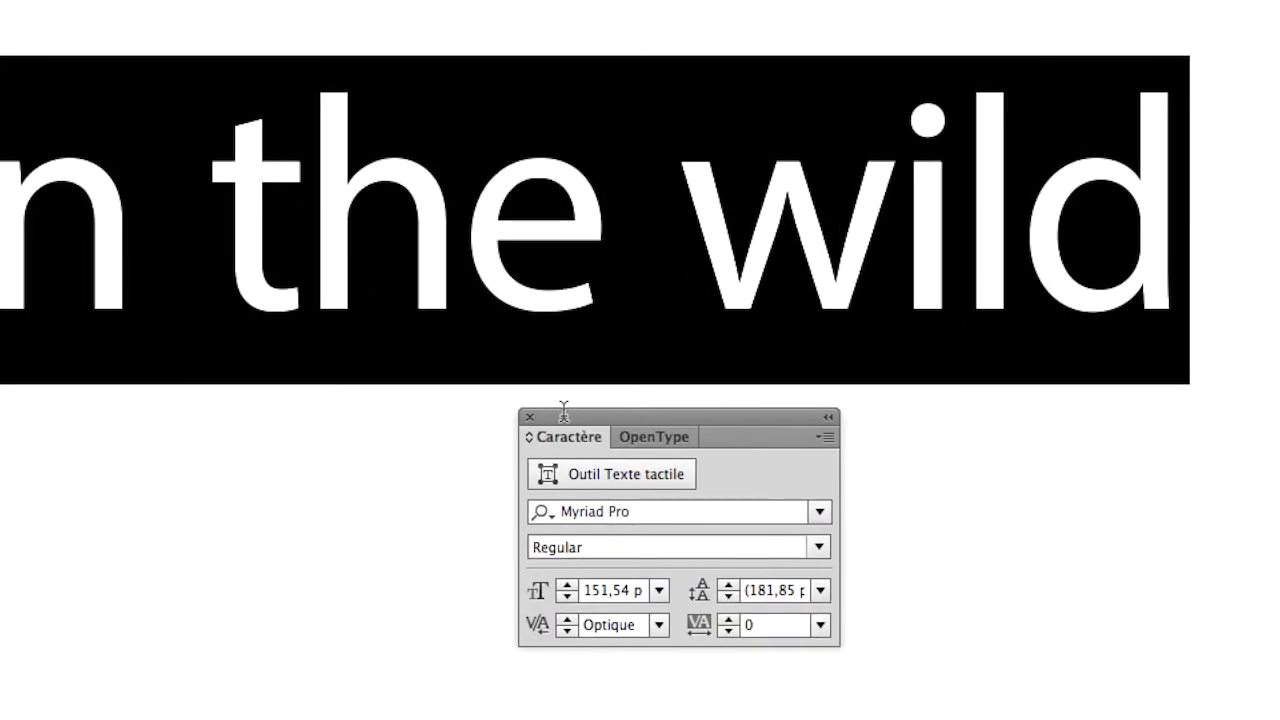
drag(566, 417, 498, 416)
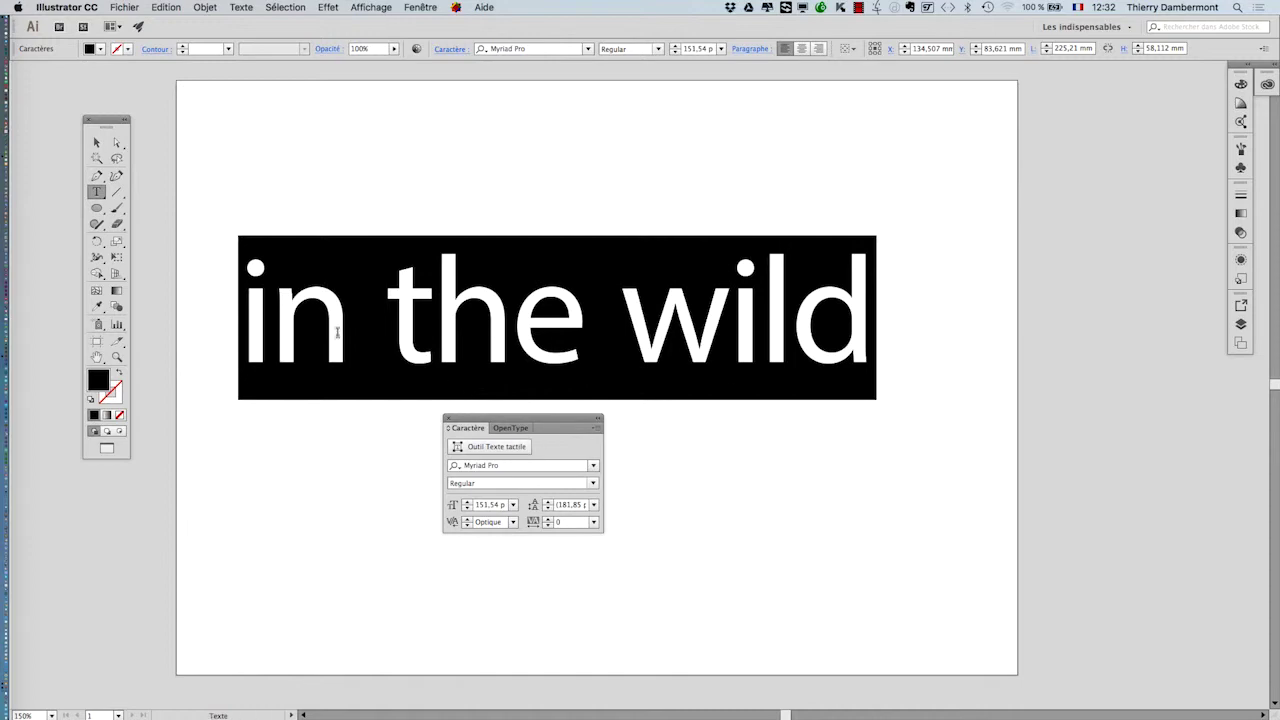
drag(474, 421, 346, 389)
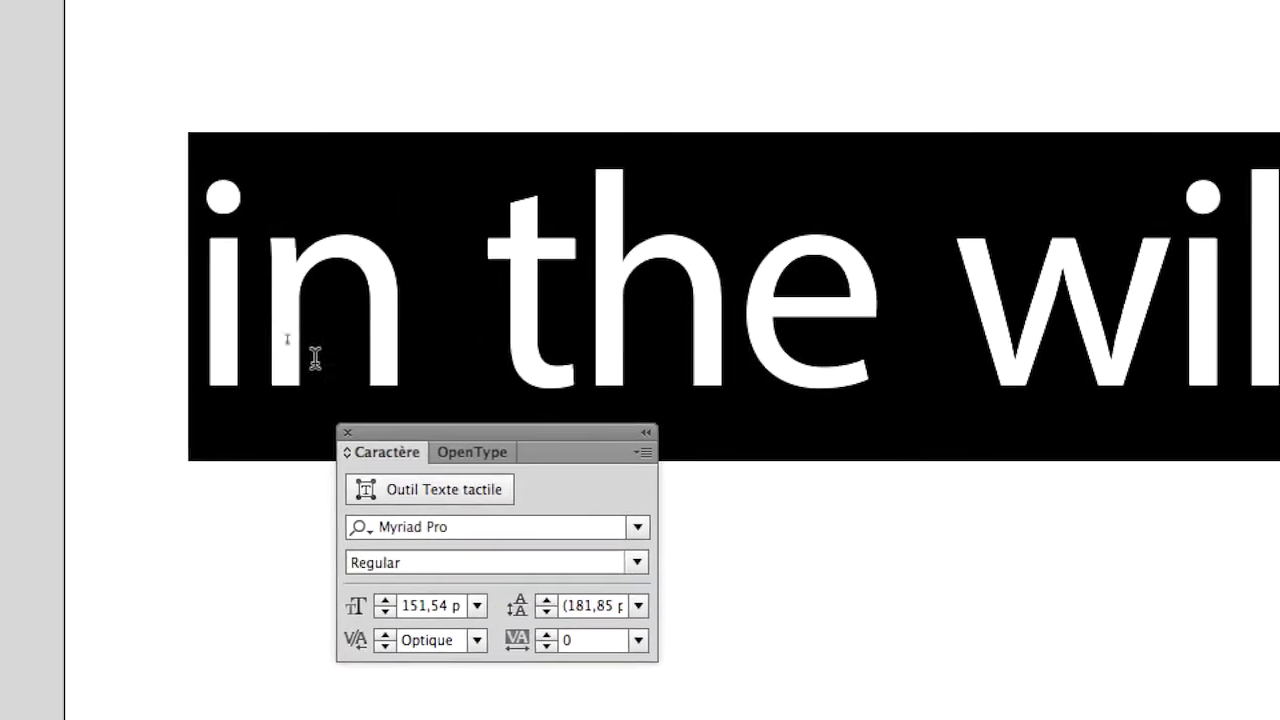
Step: Place the text cursor between successive letter pairs of "in the wild" to examine their optical kerning values, with the Character panel above the title
click(190, 270)
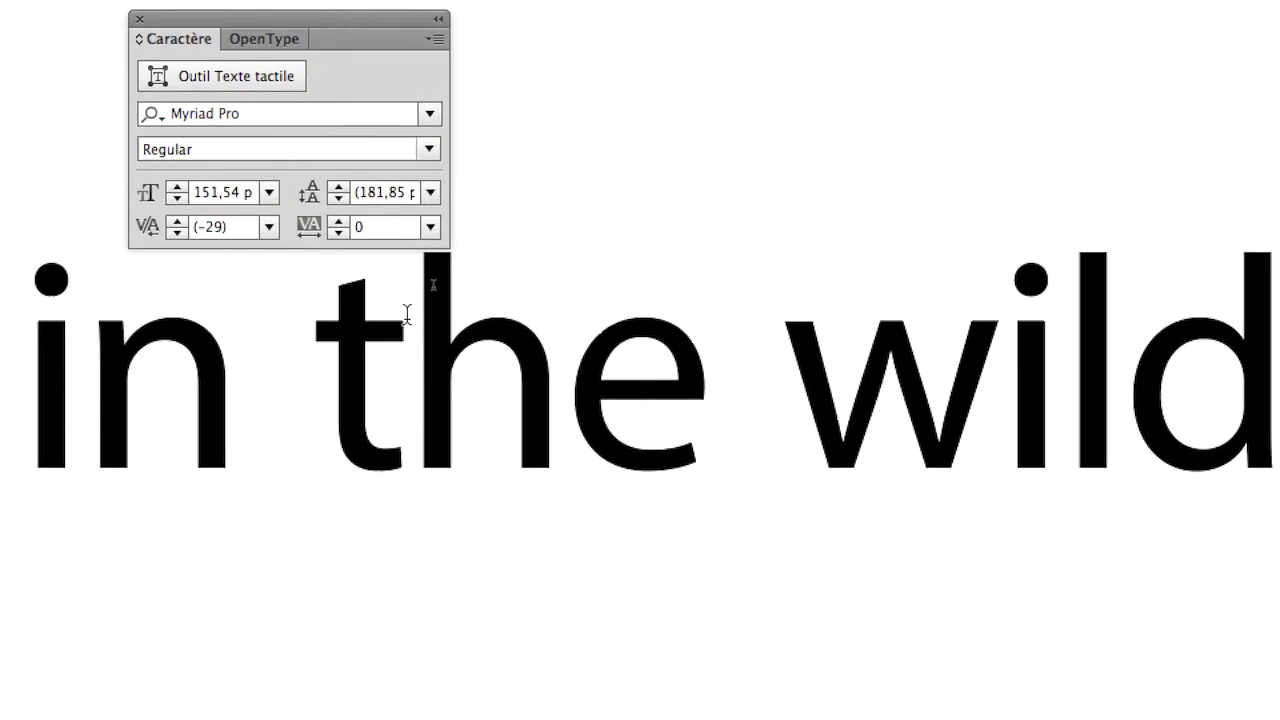
click(539, 500)
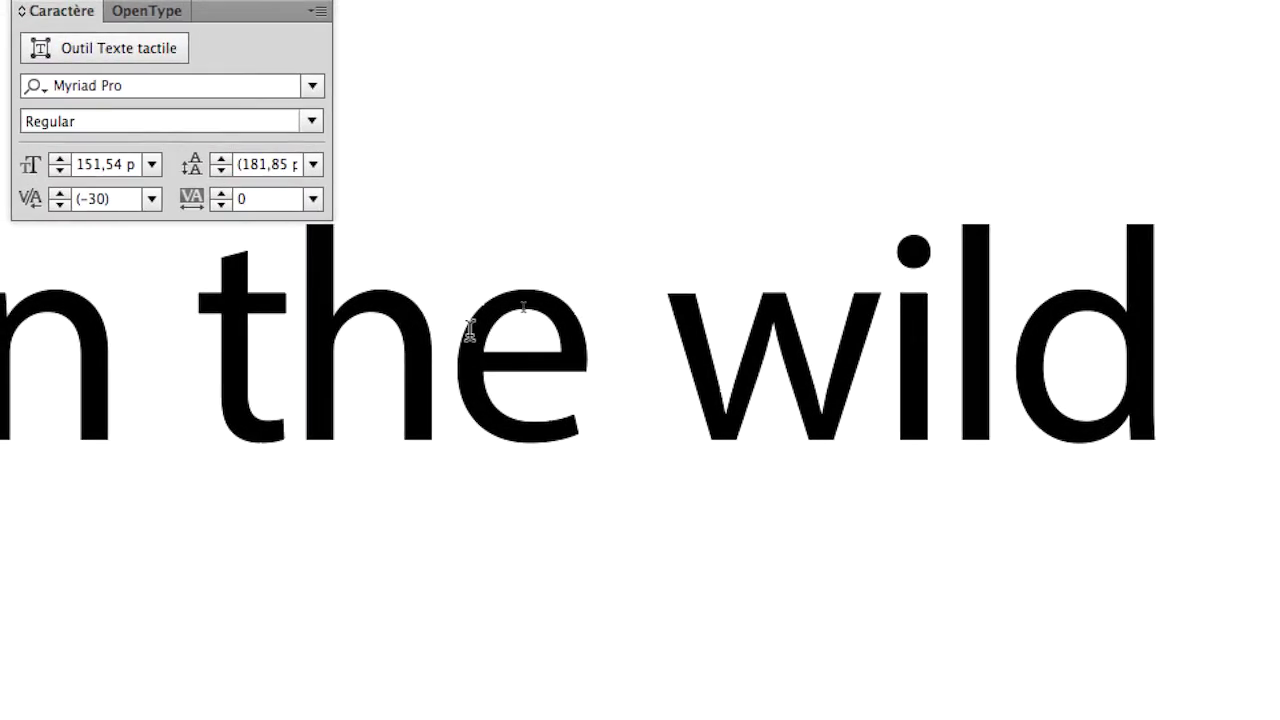
click(468, 330)
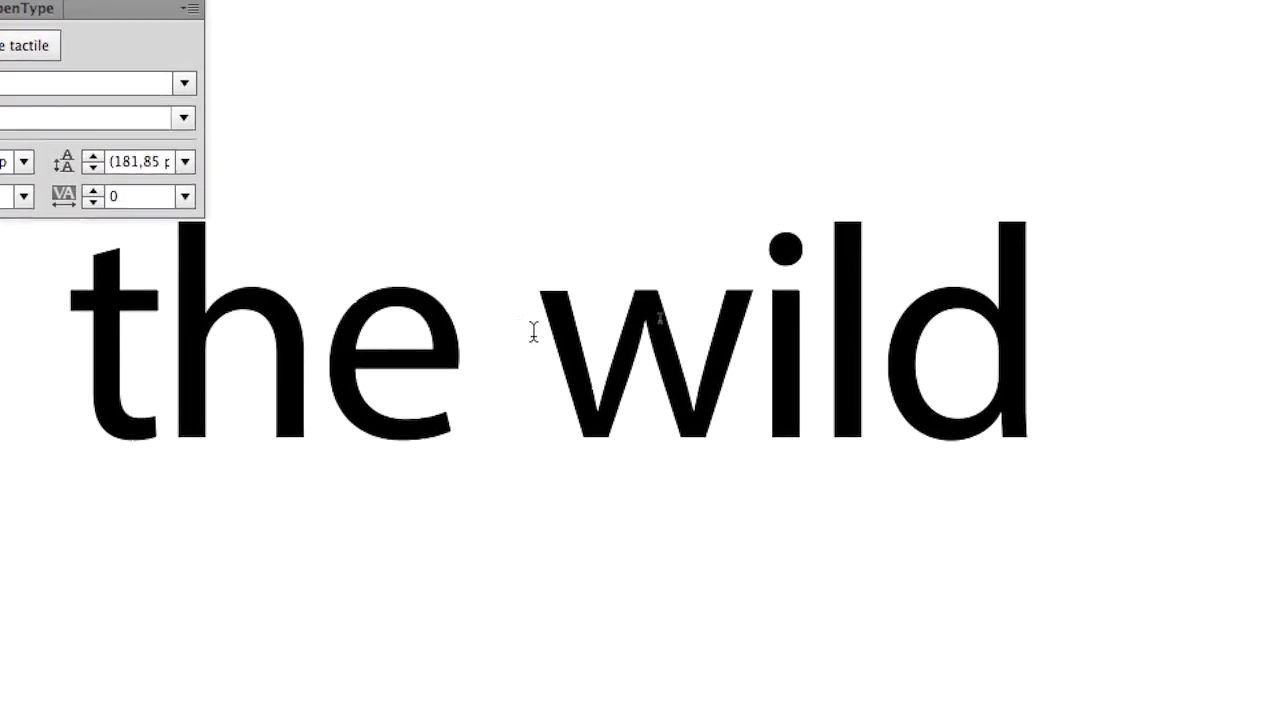
click(925, 378)
drag(390, 220, 881, 198)
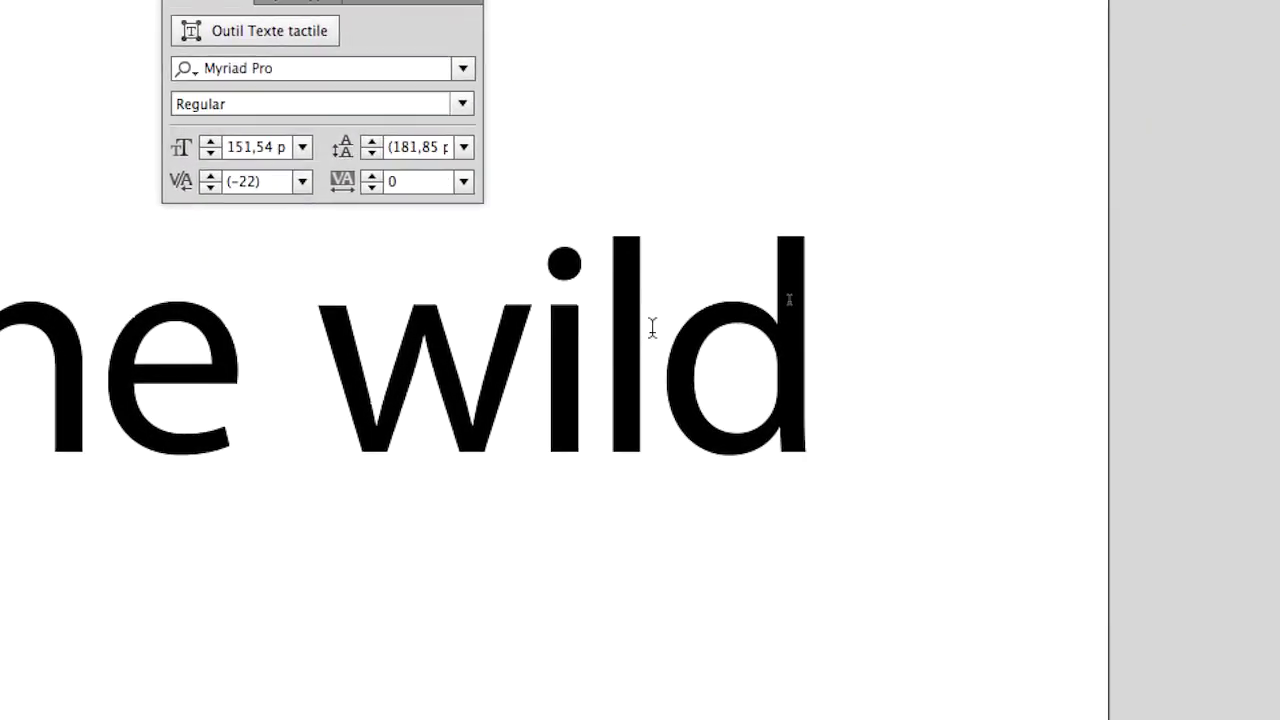
click(810, 564)
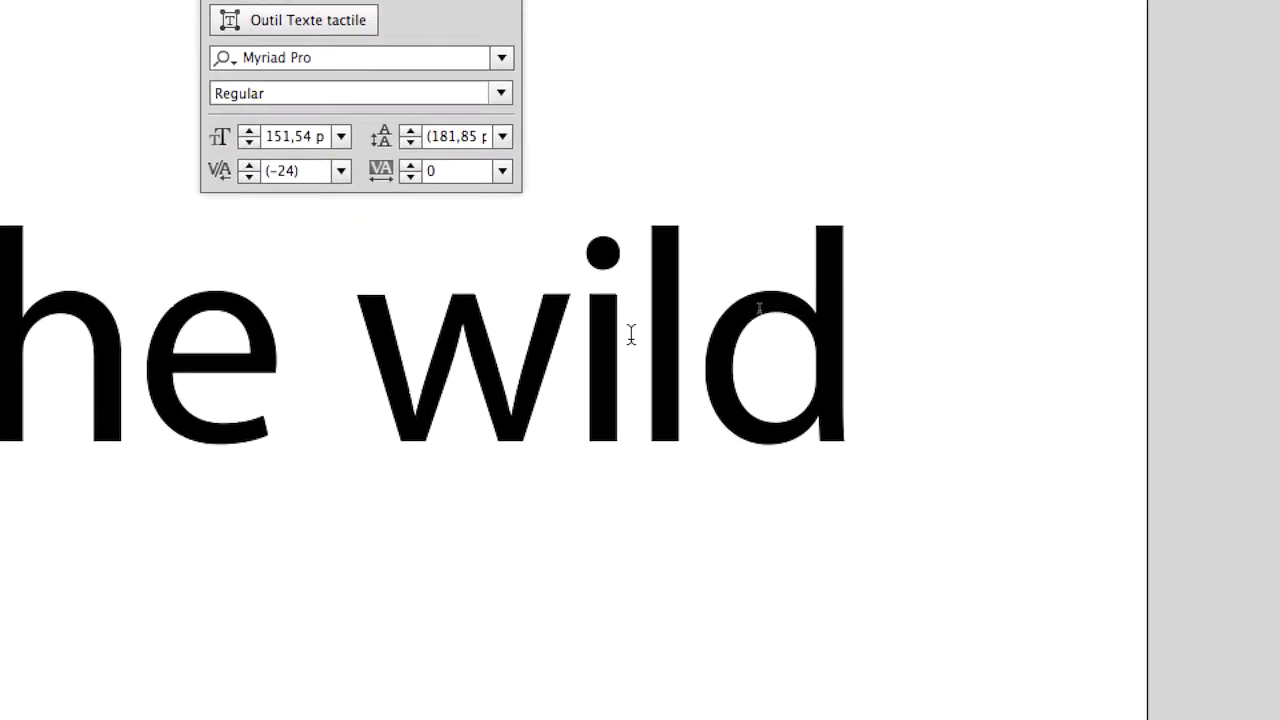
click(586, 352)
click(539, 358)
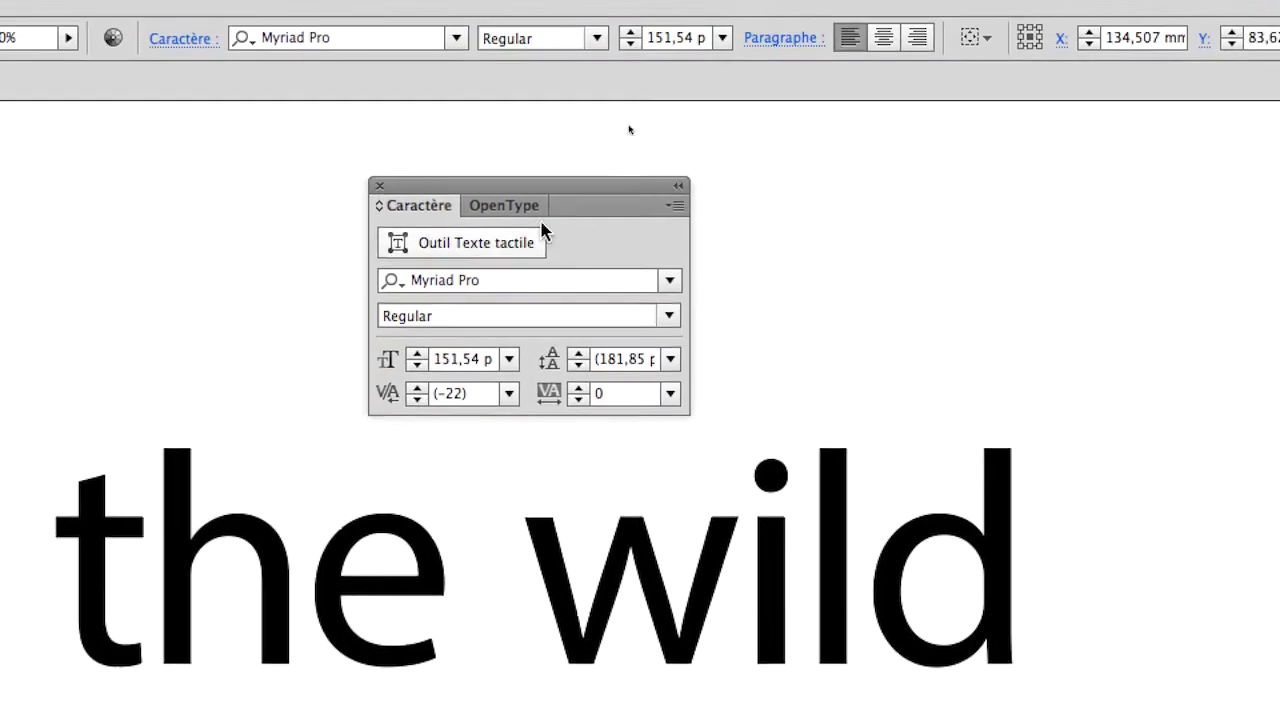
Step: Check the optical kerning values of more letter pairs in "in the", with the text cursor placed between the letters
drag(541, 232, 365, 222)
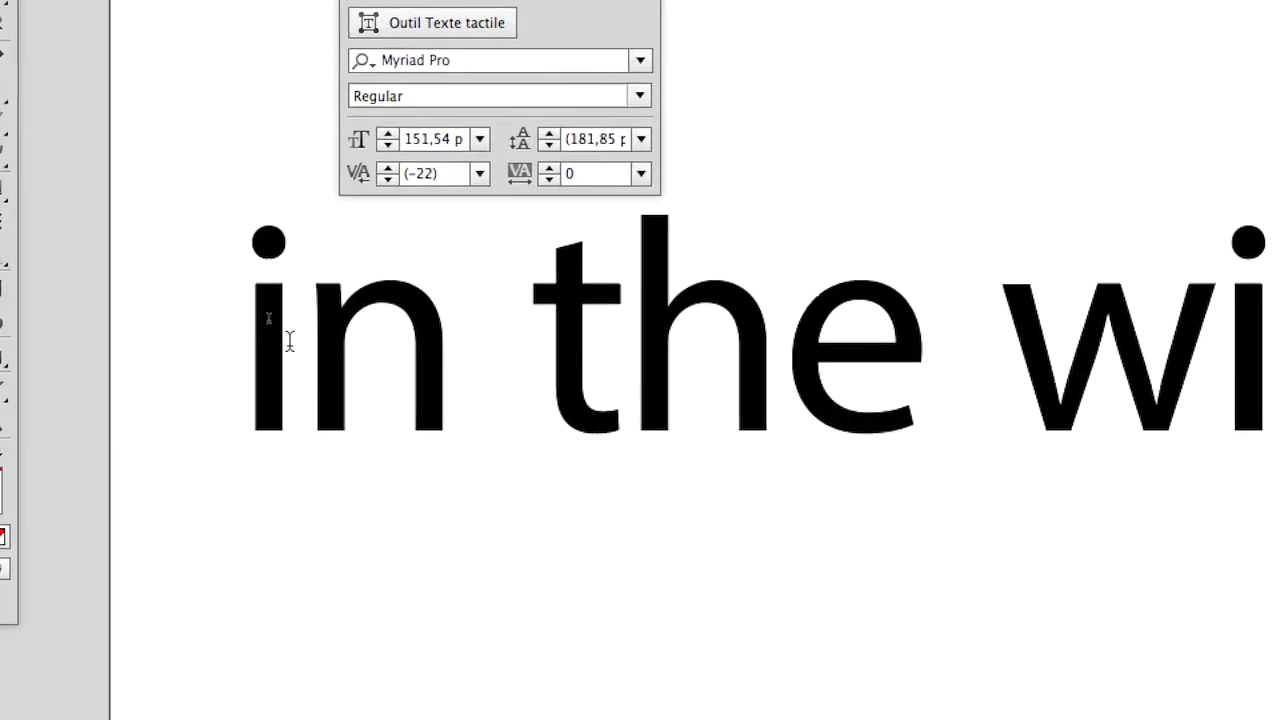
click(156, 595)
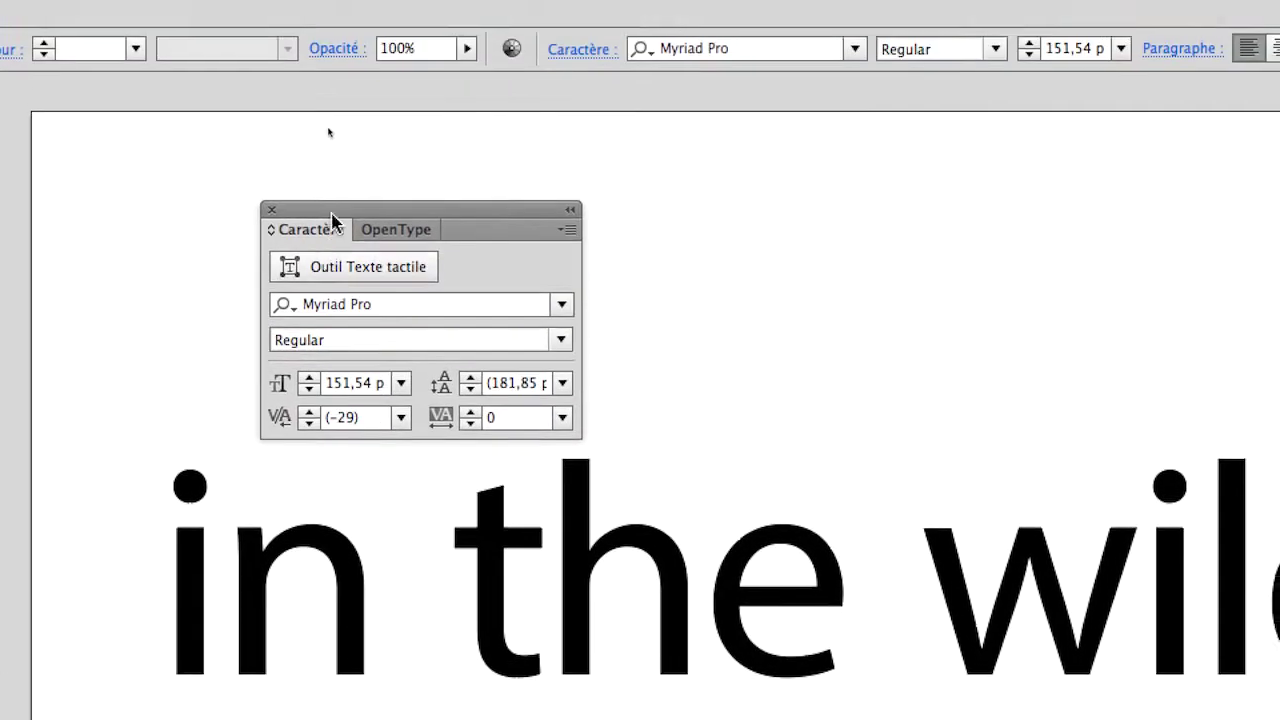
drag(341, 210, 453, 201)
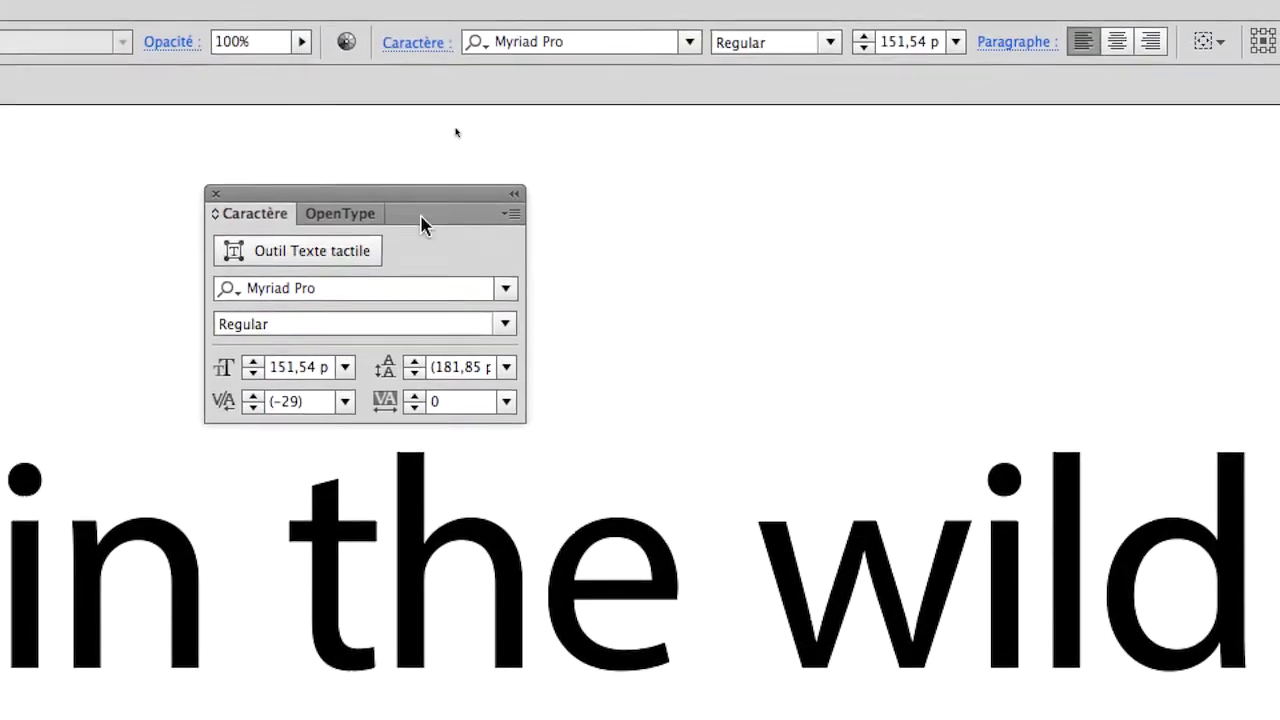
drag(497, 52, 590, 50)
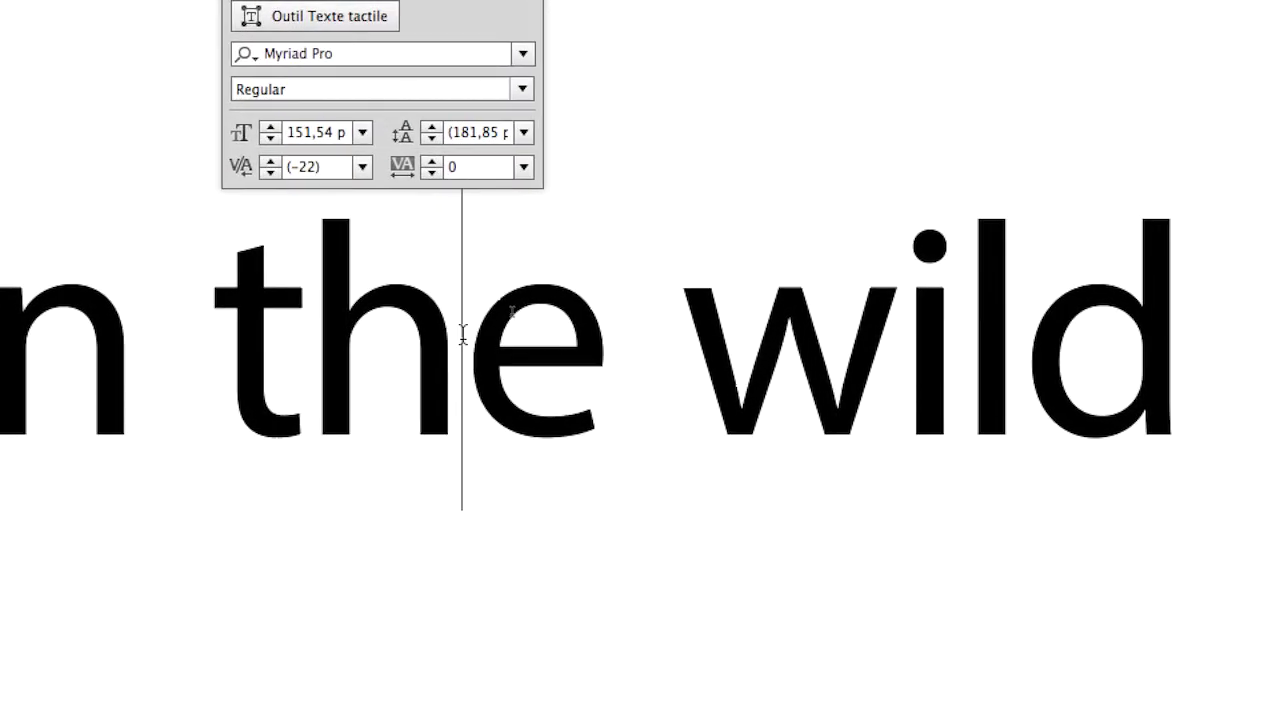
Step: Tighten the kerning between the h and the e of "the" to -45
click(267, 169)
click(397, 280)
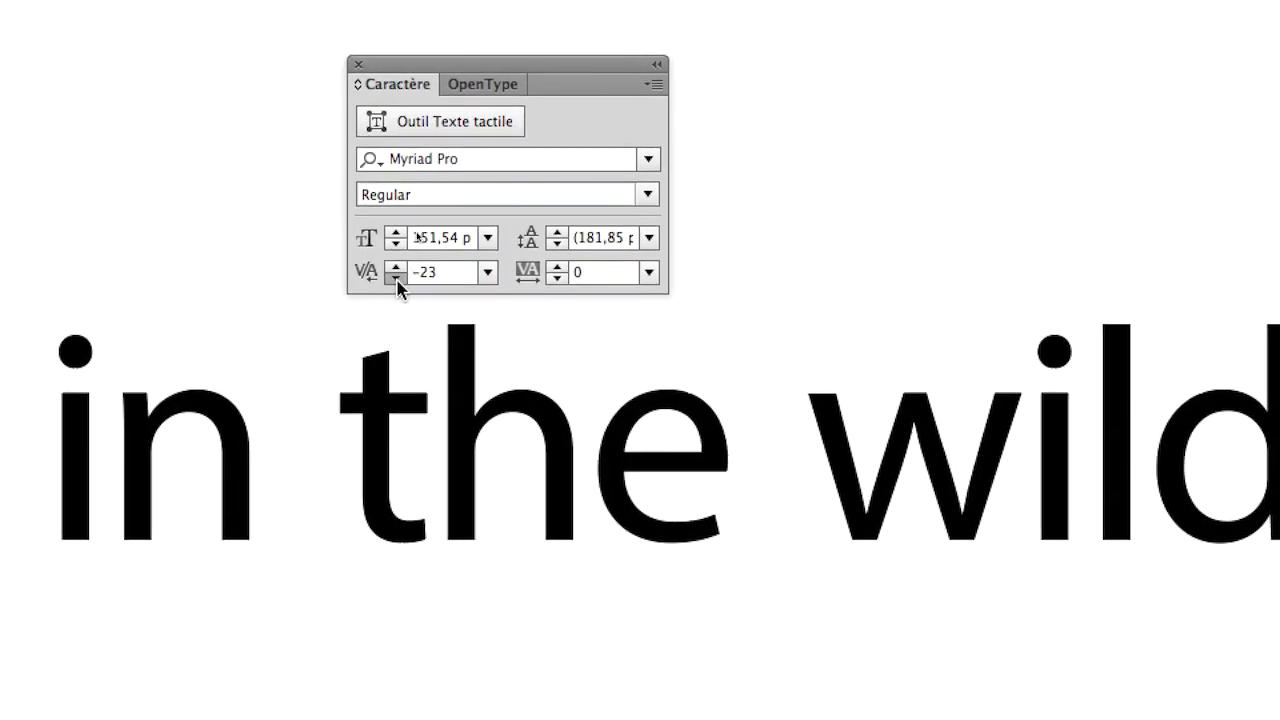
click(397, 280)
click(397, 280)
click(397, 280)
click(397, 280)
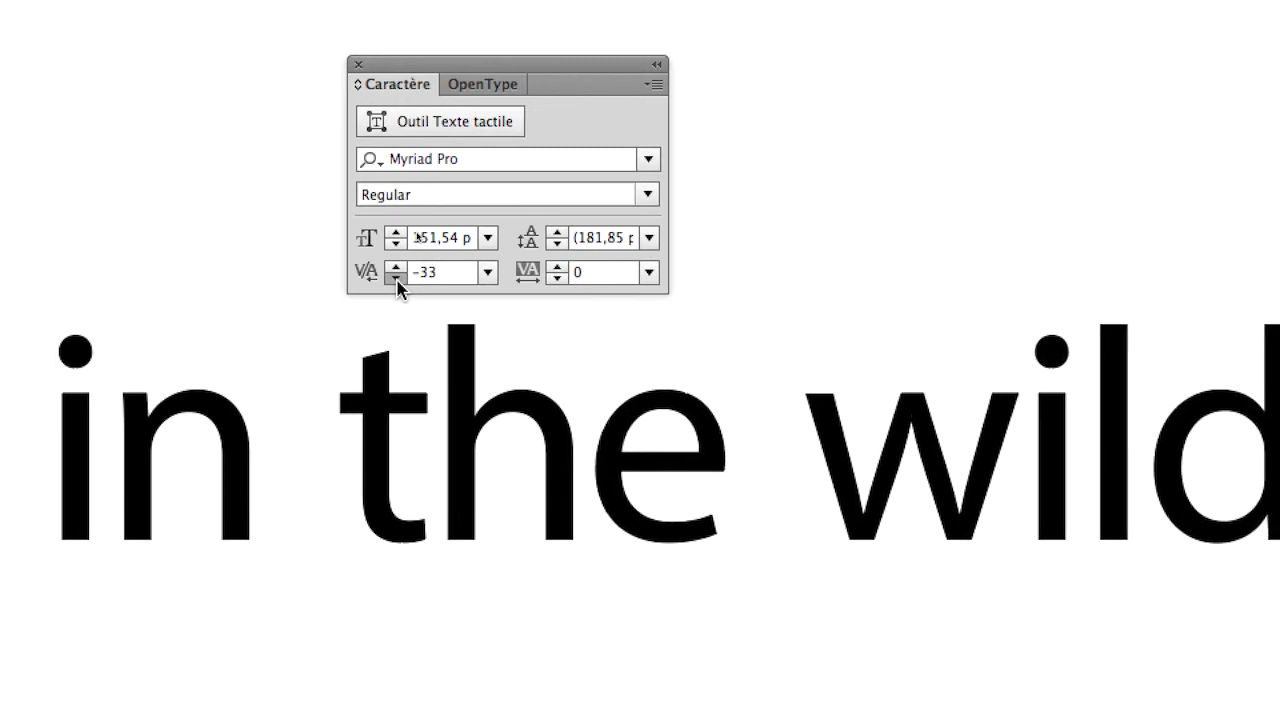
click(397, 280)
click(397, 280)
click(397, 280)
click(397, 280)
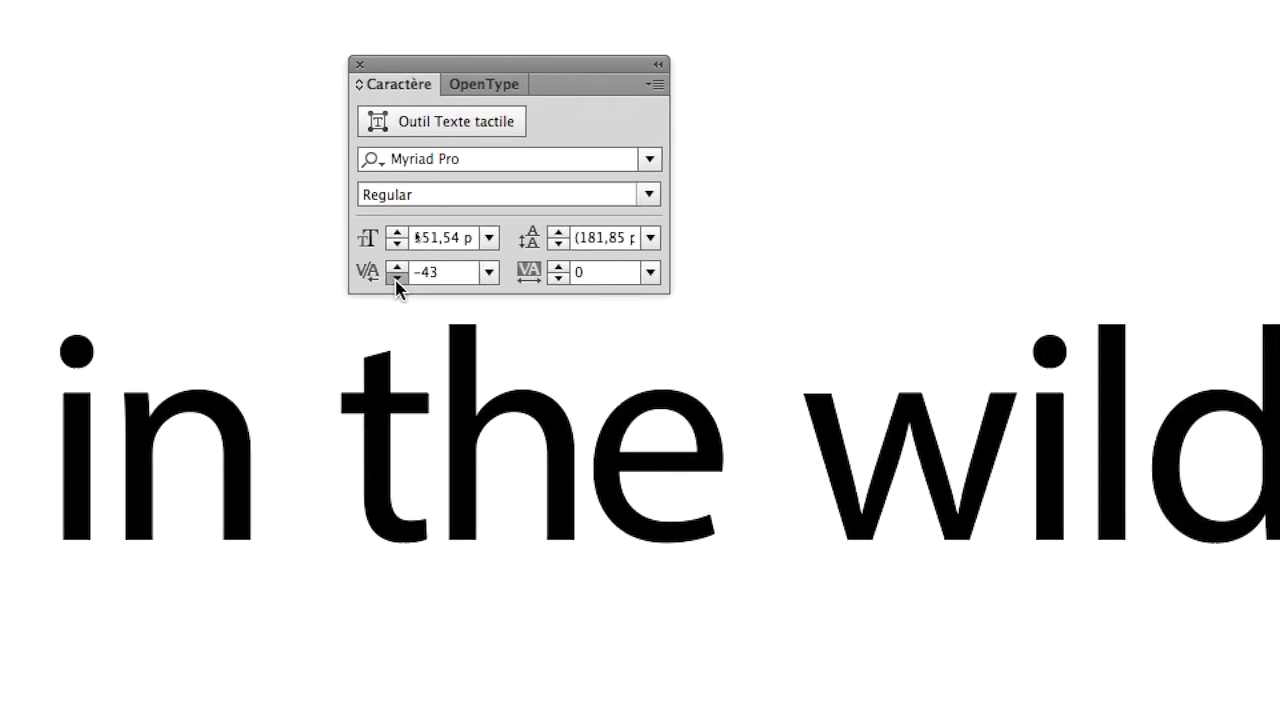
click(397, 280)
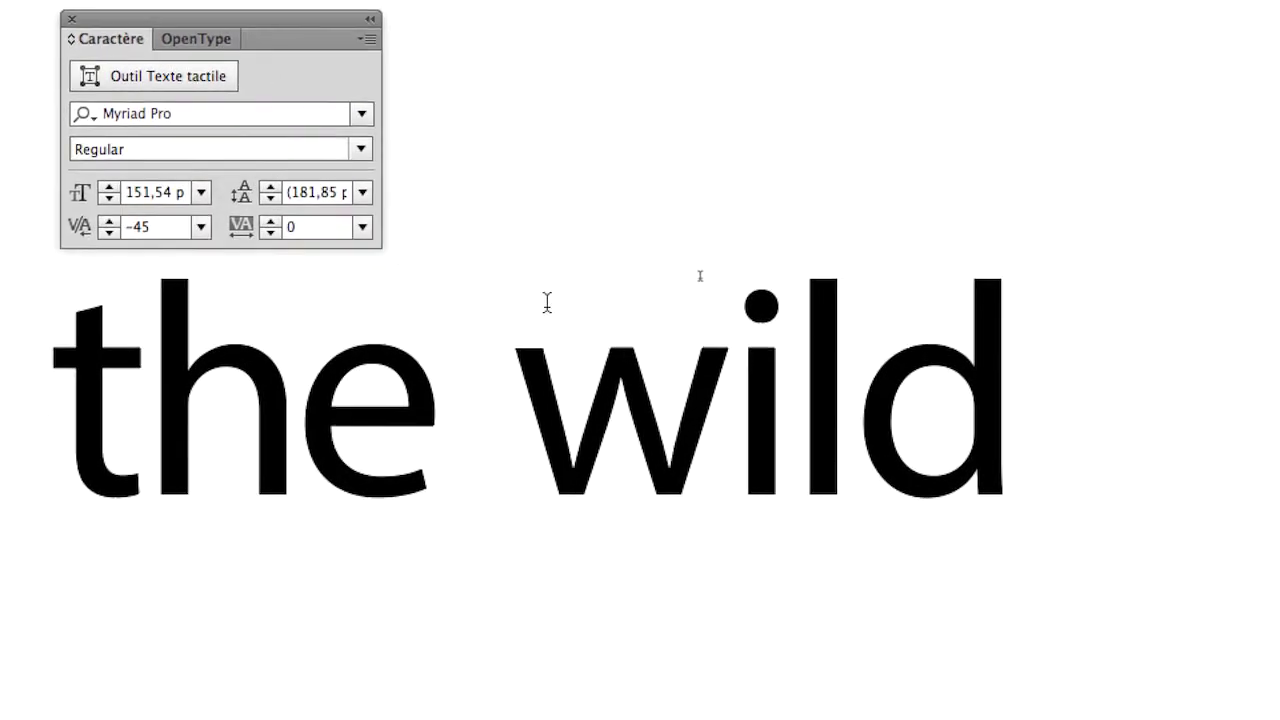
Step: Tighten the kerning between the l and the d of "wild" to -35
click(1046, 416)
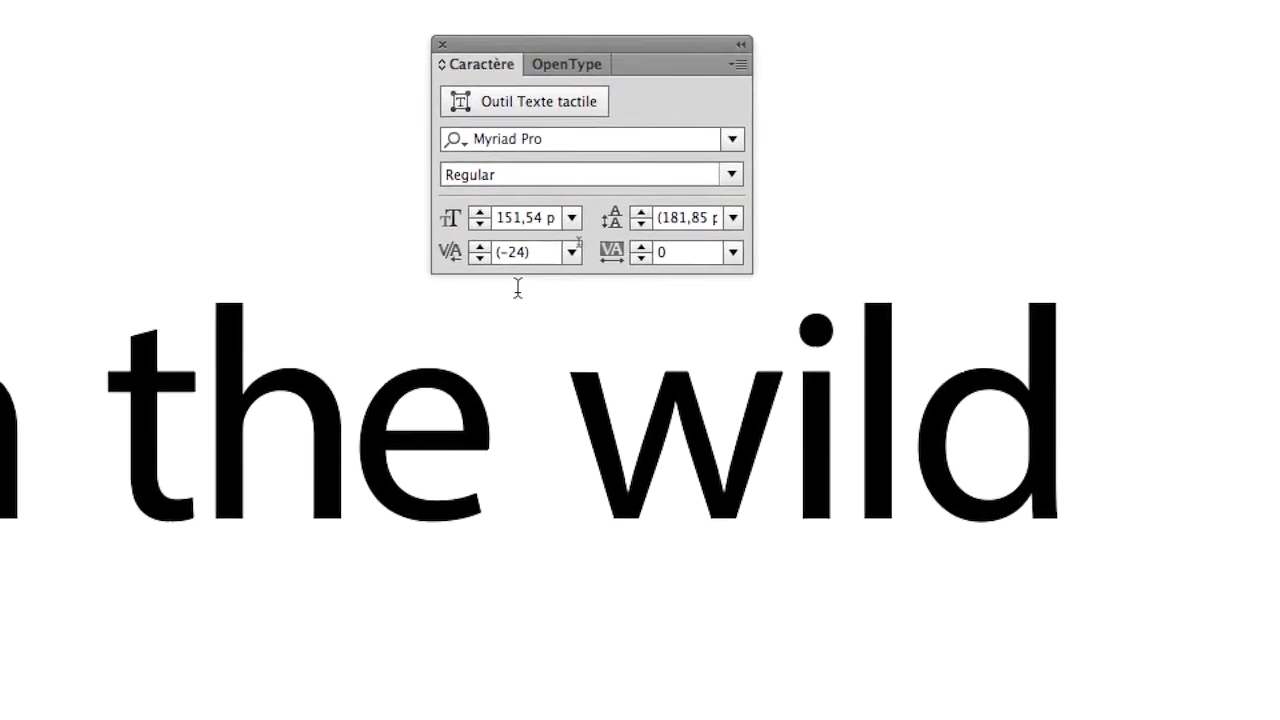
click(358, 405)
click(505, 276)
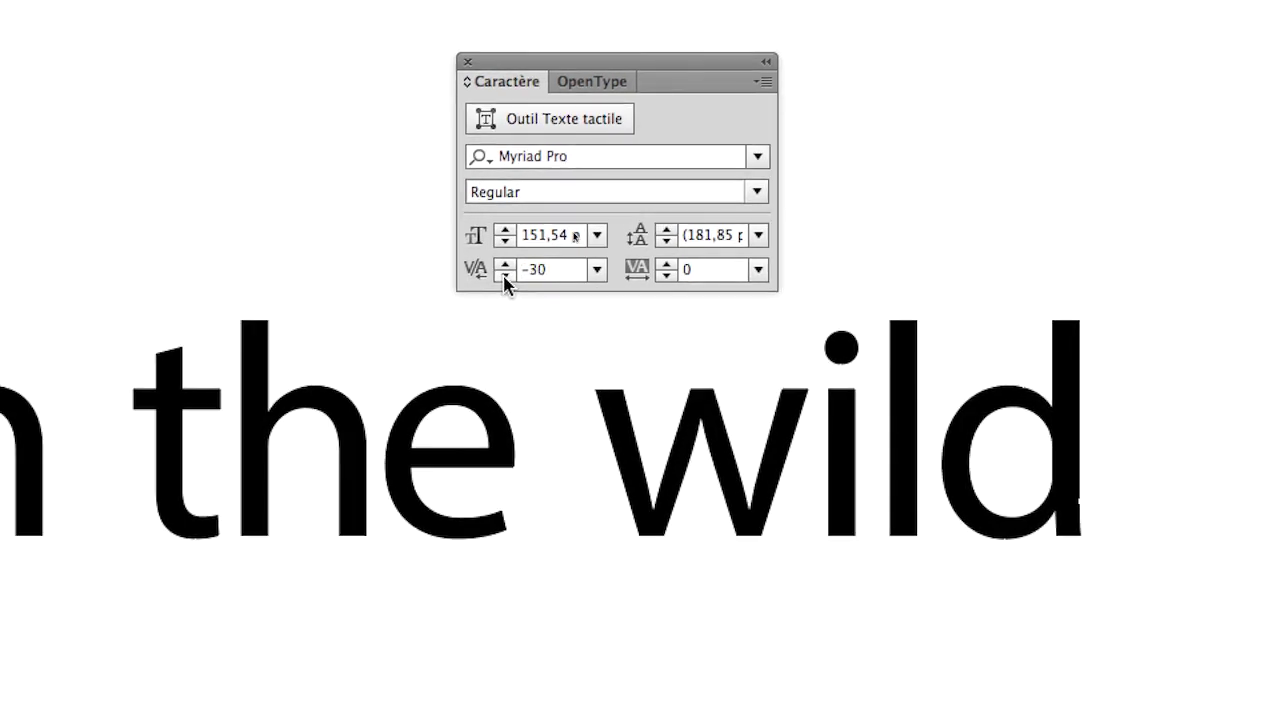
click(505, 276)
click(505, 276)
click(505, 277)
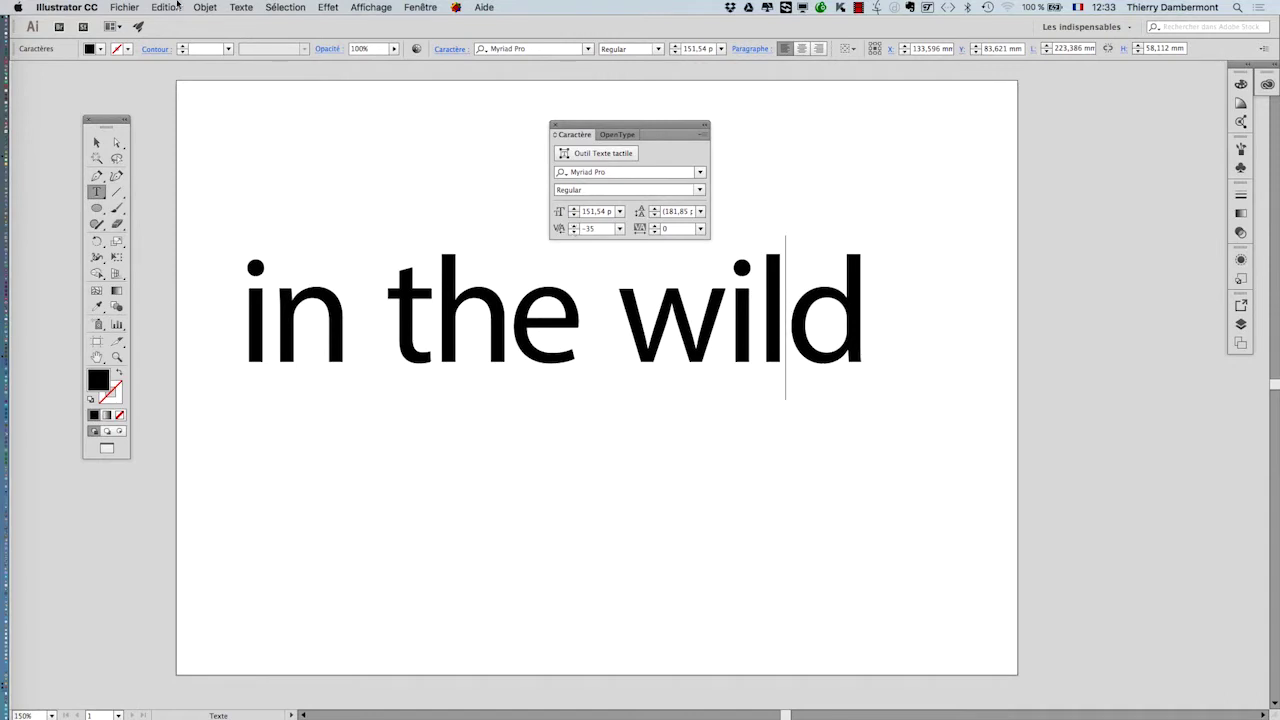
Step: Save the document through Save As in the "premiere approche du texte" folder, in Adobe Illustrator (ai) format with Illustrator CC version options
click(123, 7)
click(193, 120)
click(626, 112)
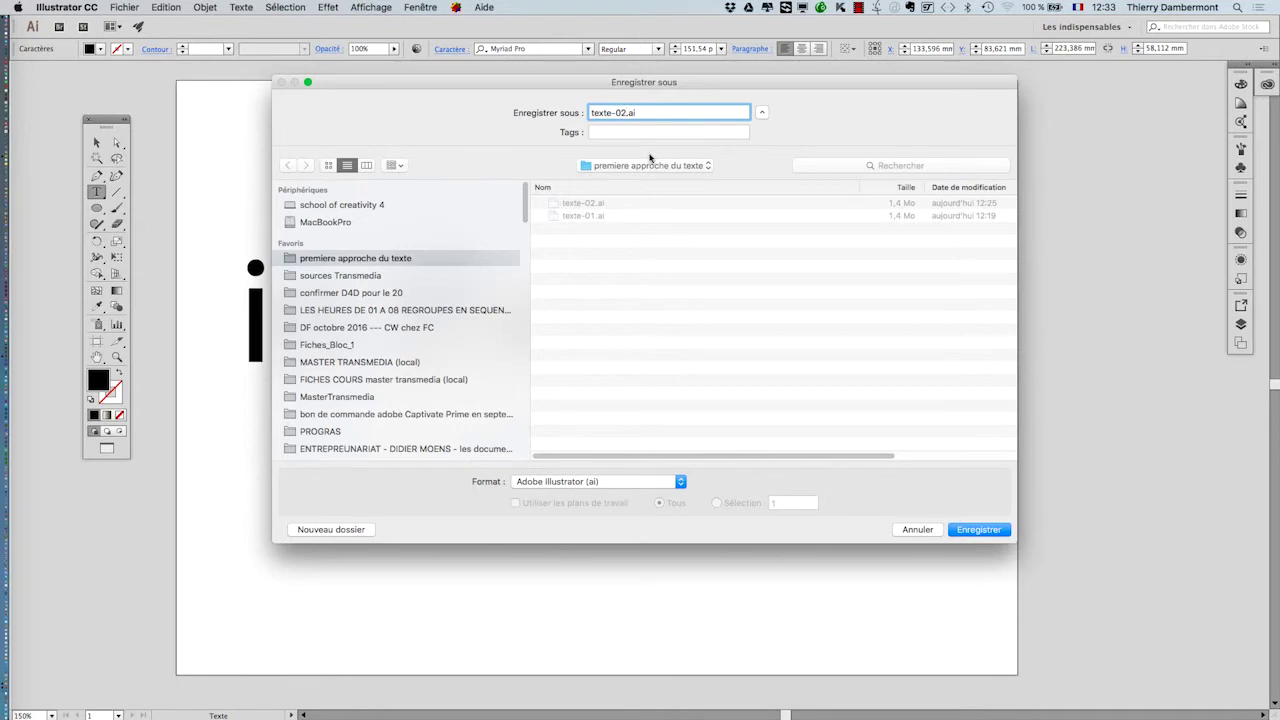
key(Return)
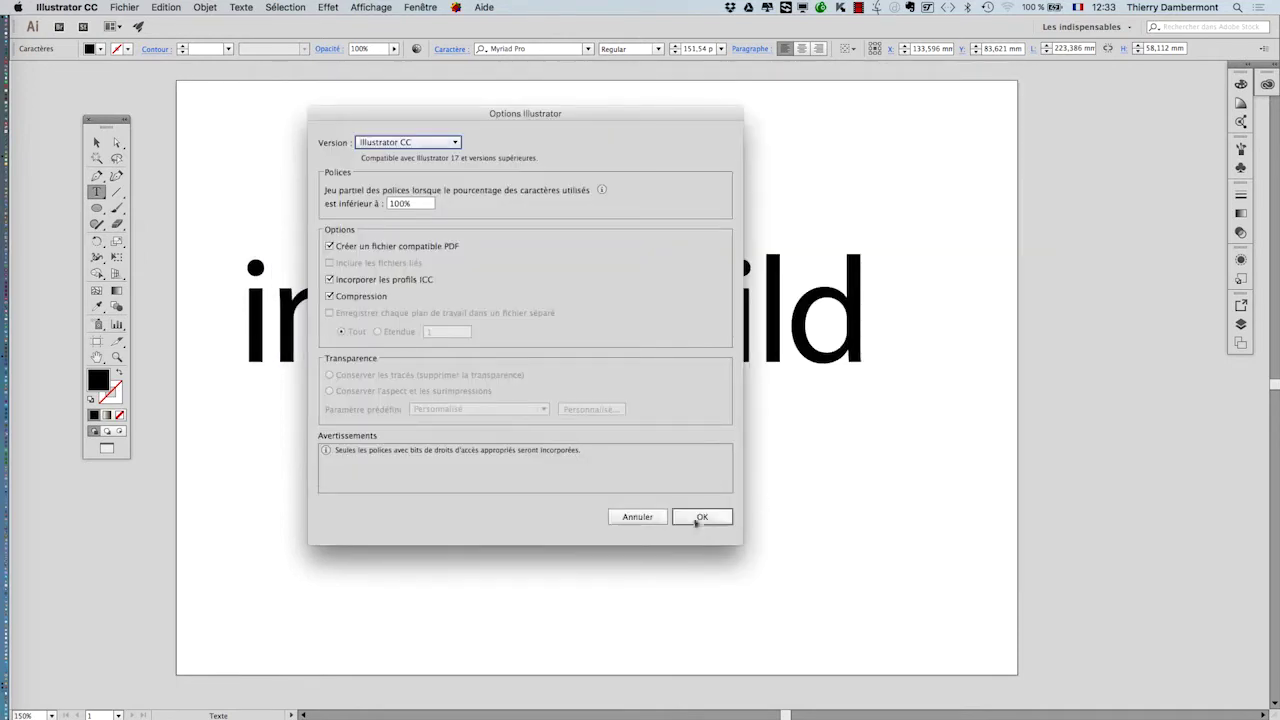
click(699, 517)
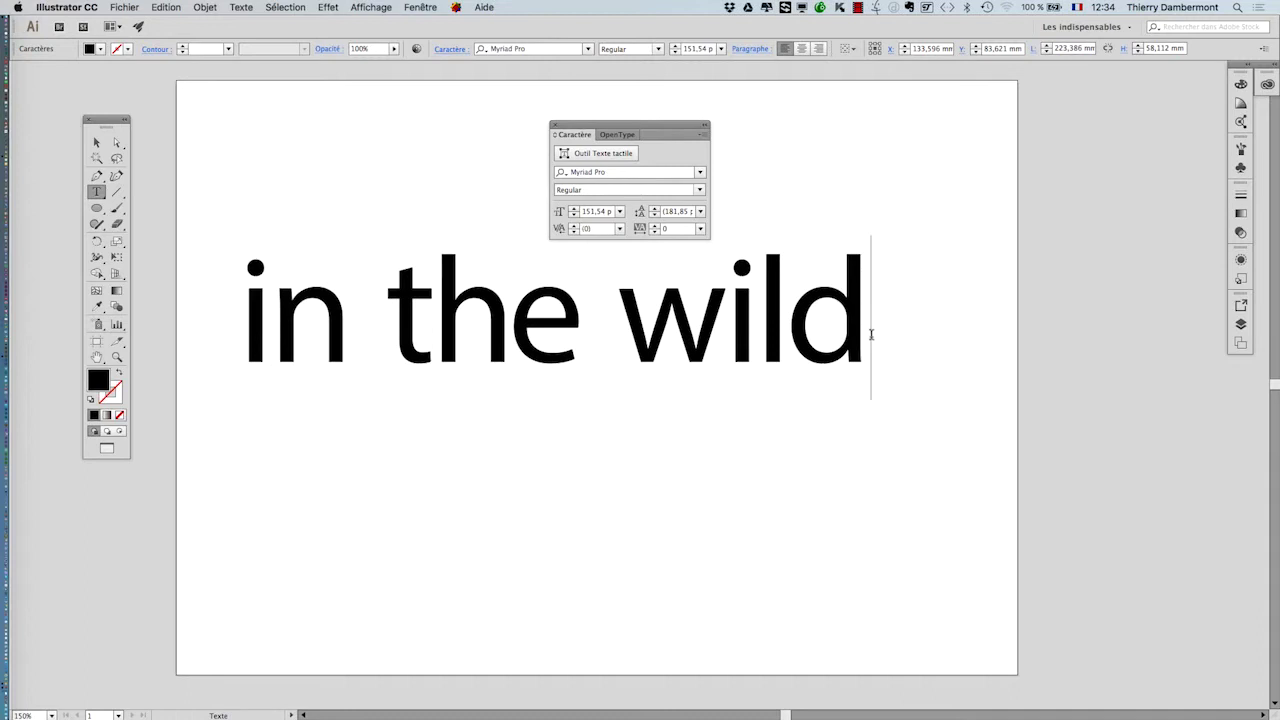
Step: Add the word "film" to the end of the "in the wild" title
text(fi)
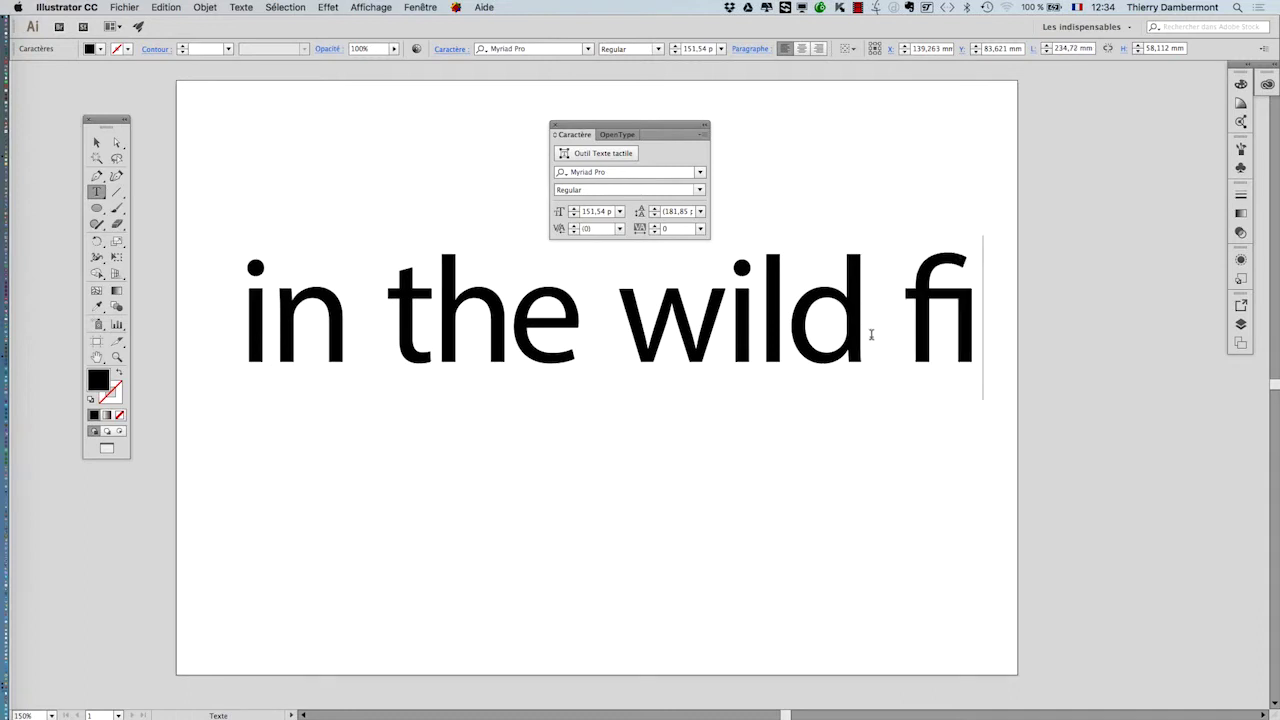
text(lm)
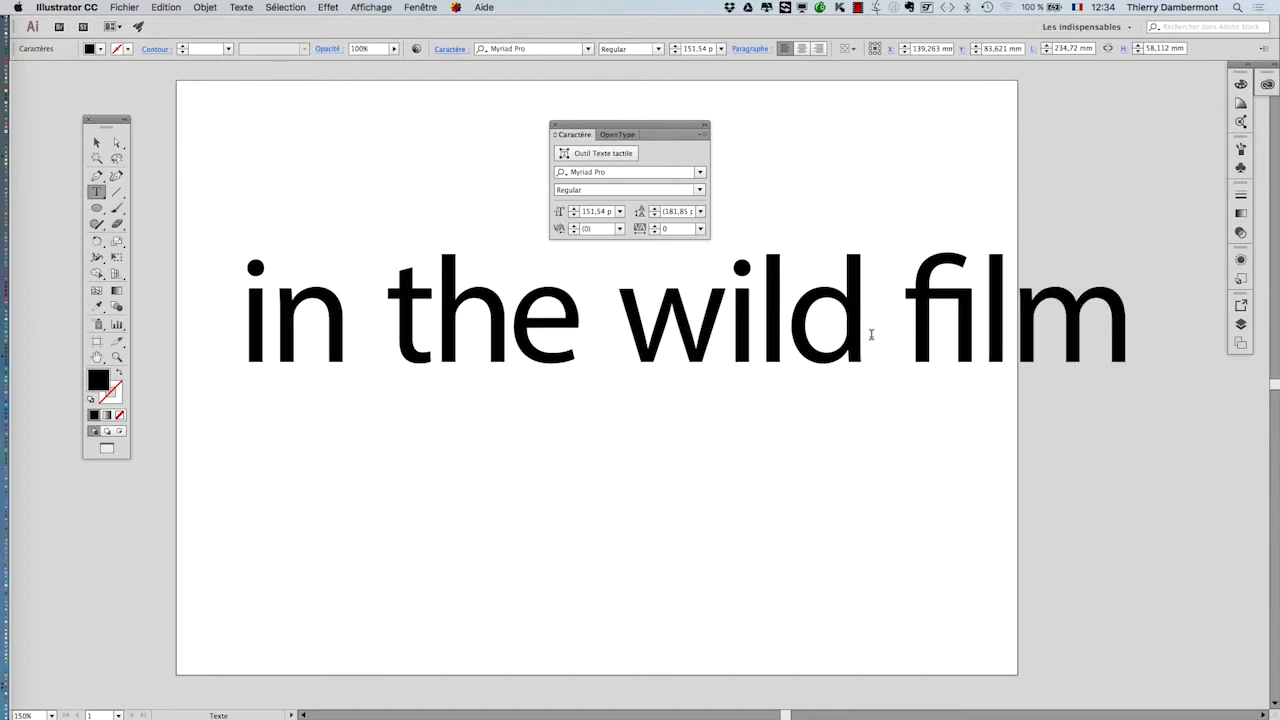
Step: Examine the fi ligature of "film" up close by selecting it and testing a space between it and the l
super+click(984, 322)
super+click(984, 322)
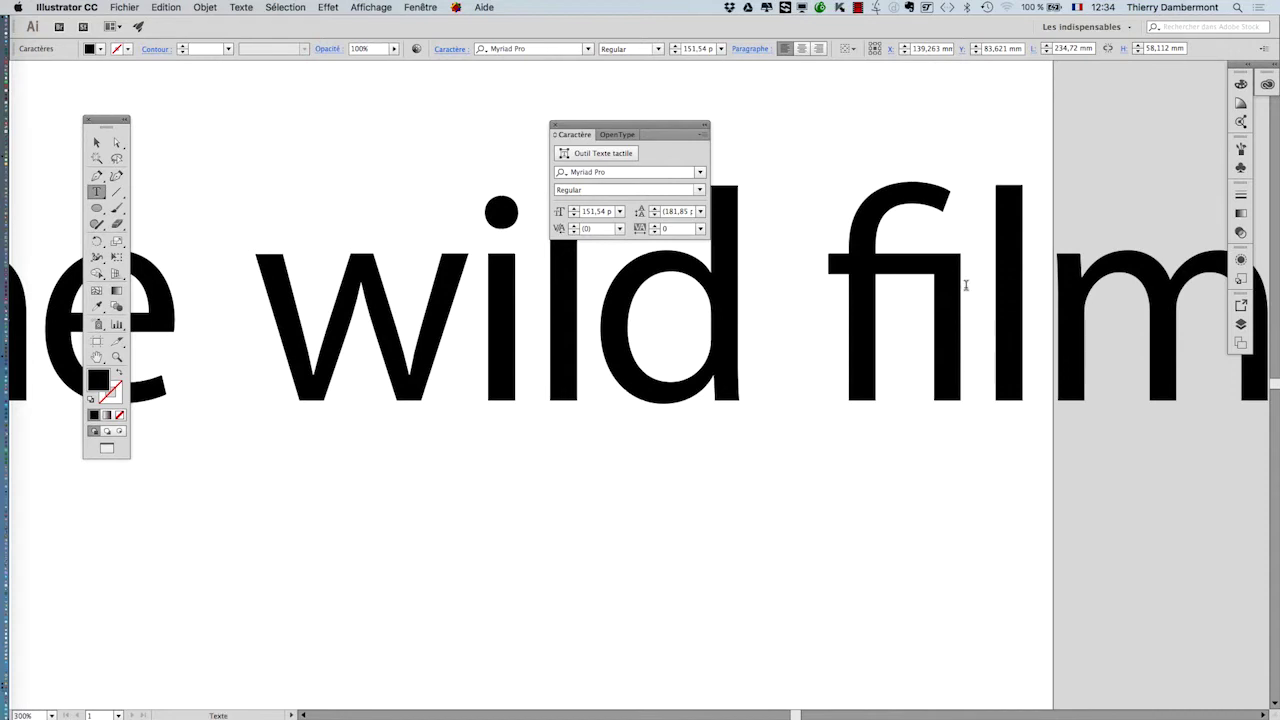
drag(891, 289, 874, 326)
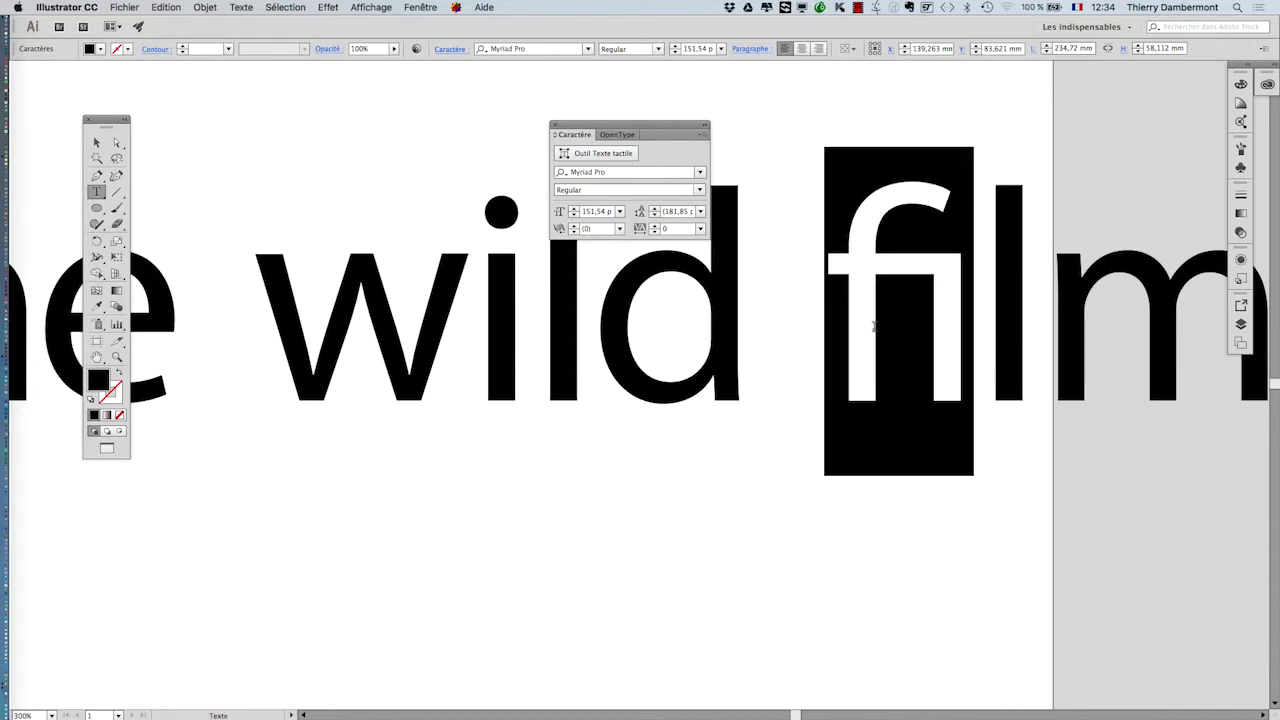
click(970, 360)
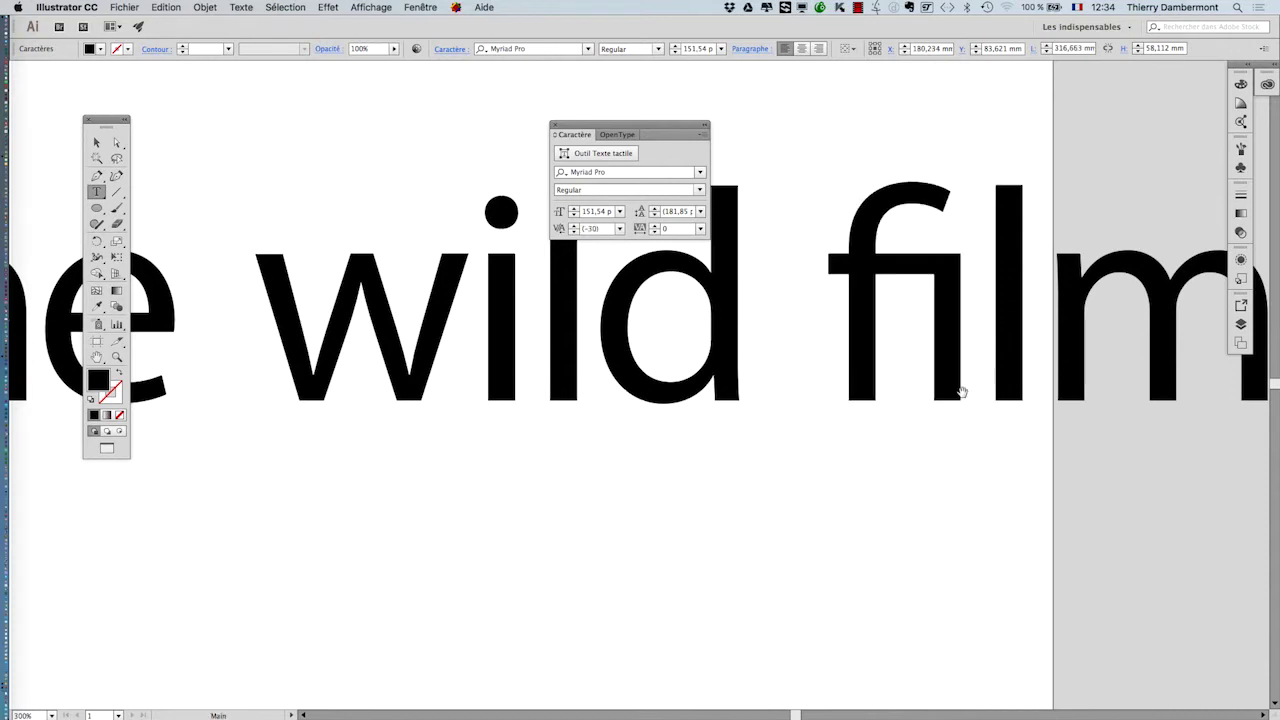
alt+super+click(961, 391)
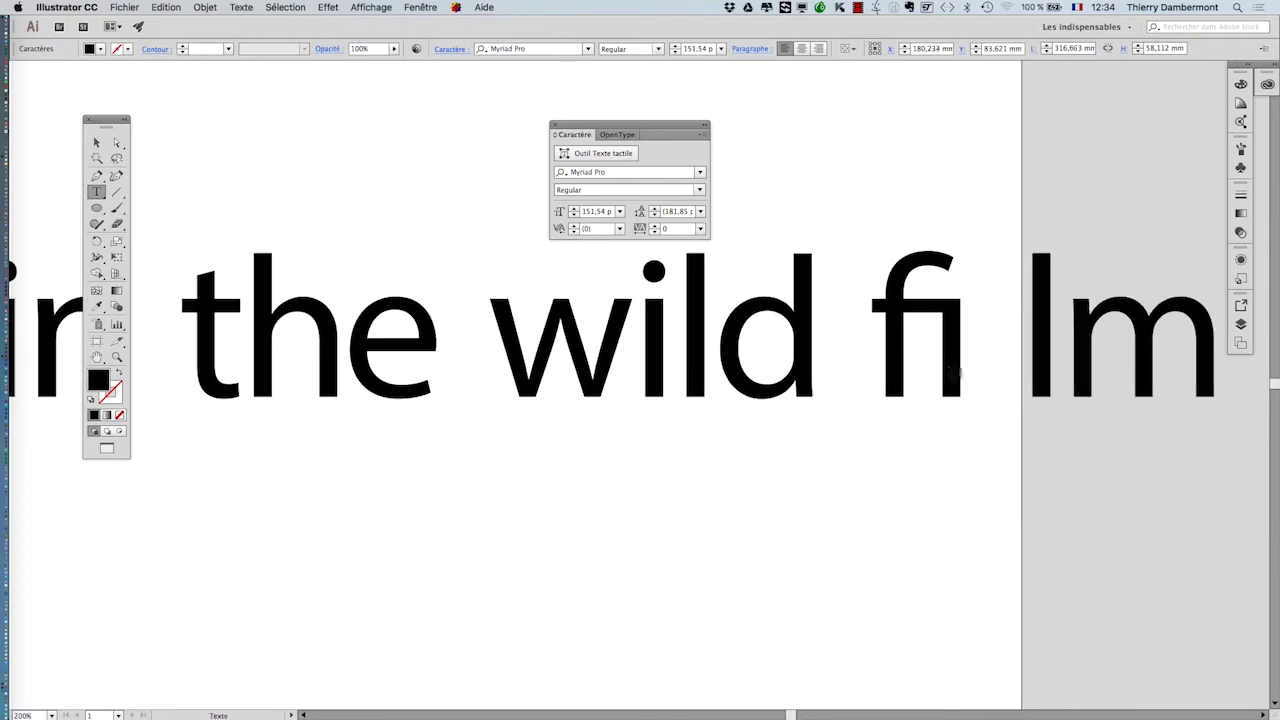
key(BackSpace)
Step: Add the word "efficace" to the title after "film"
alt+super+click(970, 375)
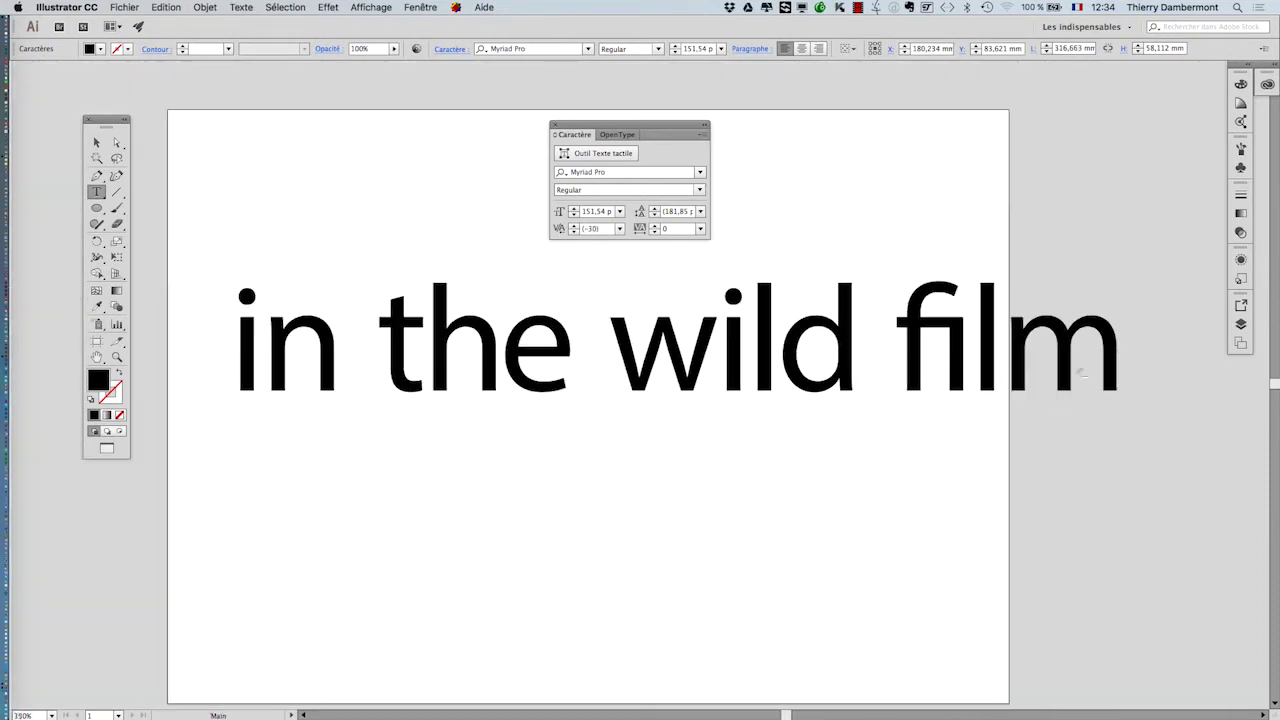
click(1121, 362)
text(efficace)
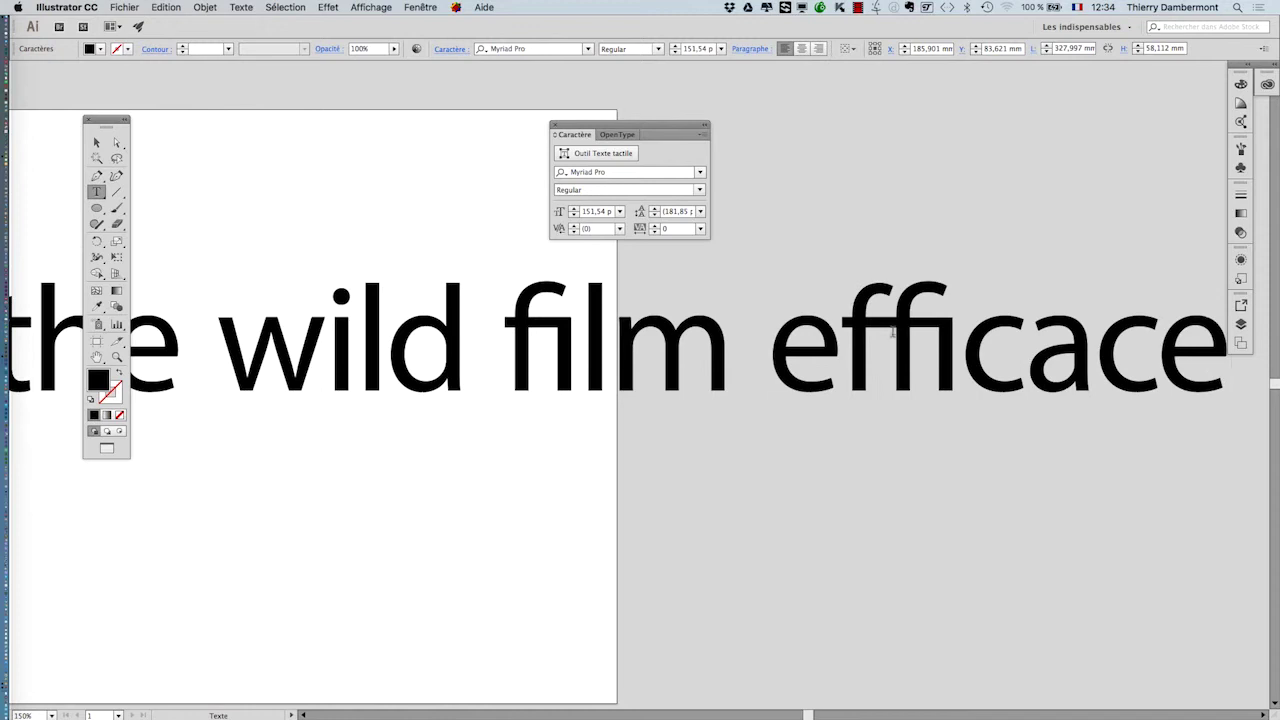
Step: Inspect the ffi ligature of "efficace" and the fi ligature of "film" using text selection and cursor placement
drag(839, 331, 980, 343)
click(574, 318)
click(521, 336)
Step: Show the full options of the Character panel and detach the OpenType panel as a separate panel beside it
click(702, 136)
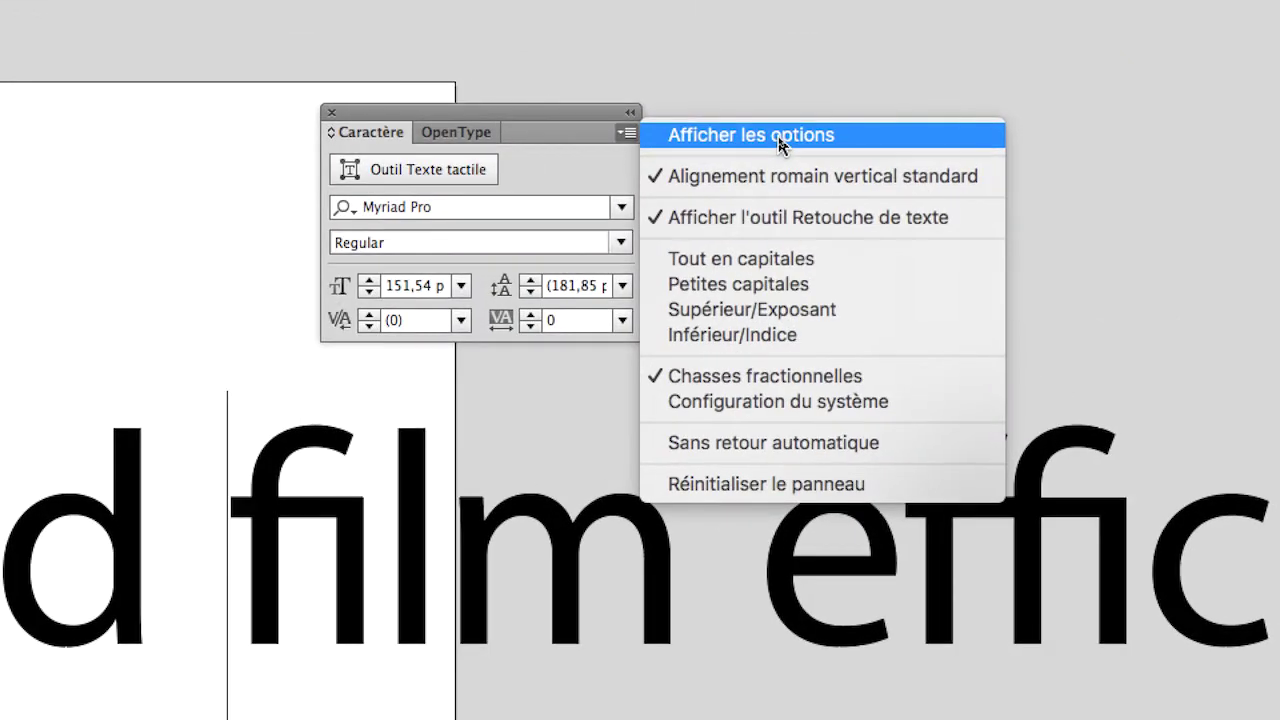
click(779, 145)
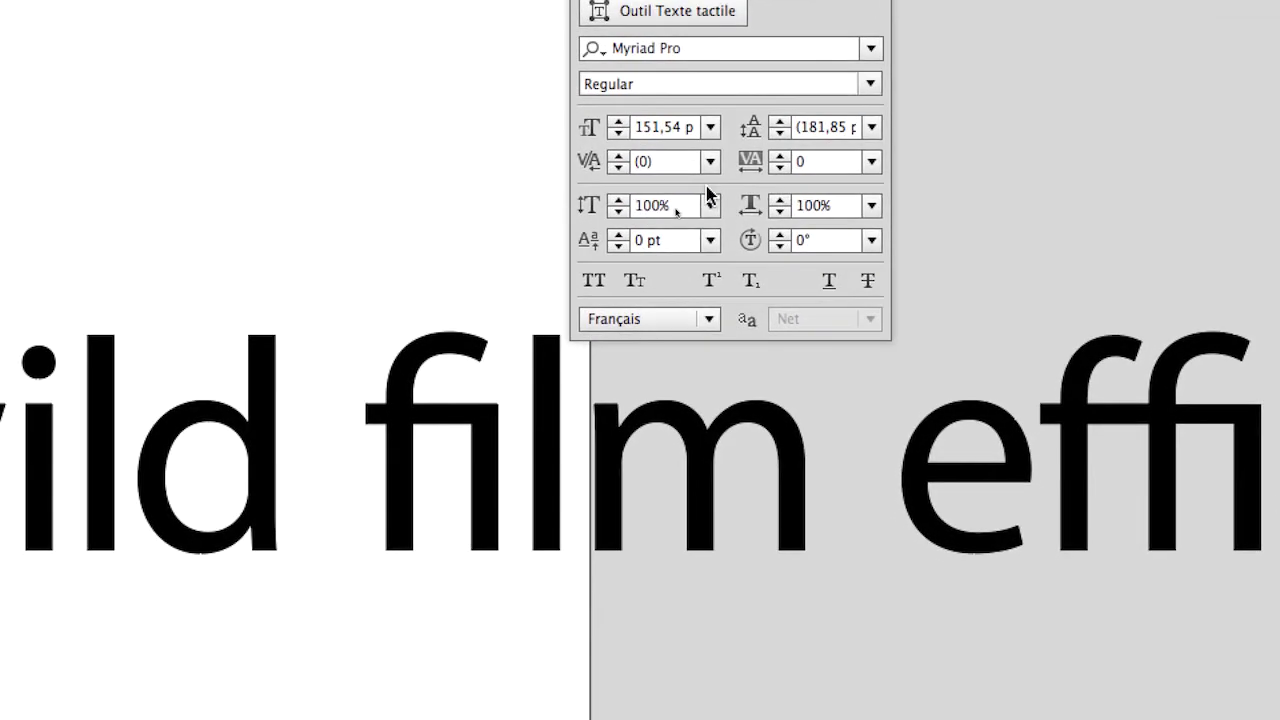
click(672, 102)
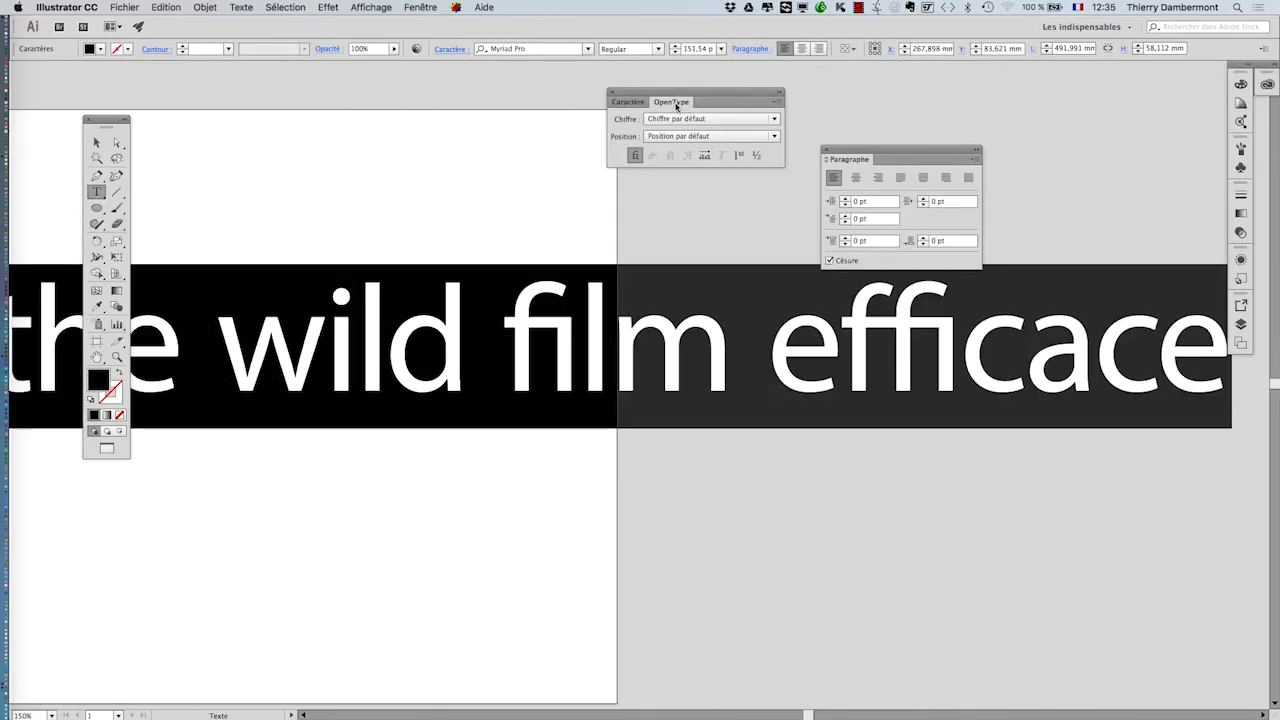
drag(676, 104, 439, 135)
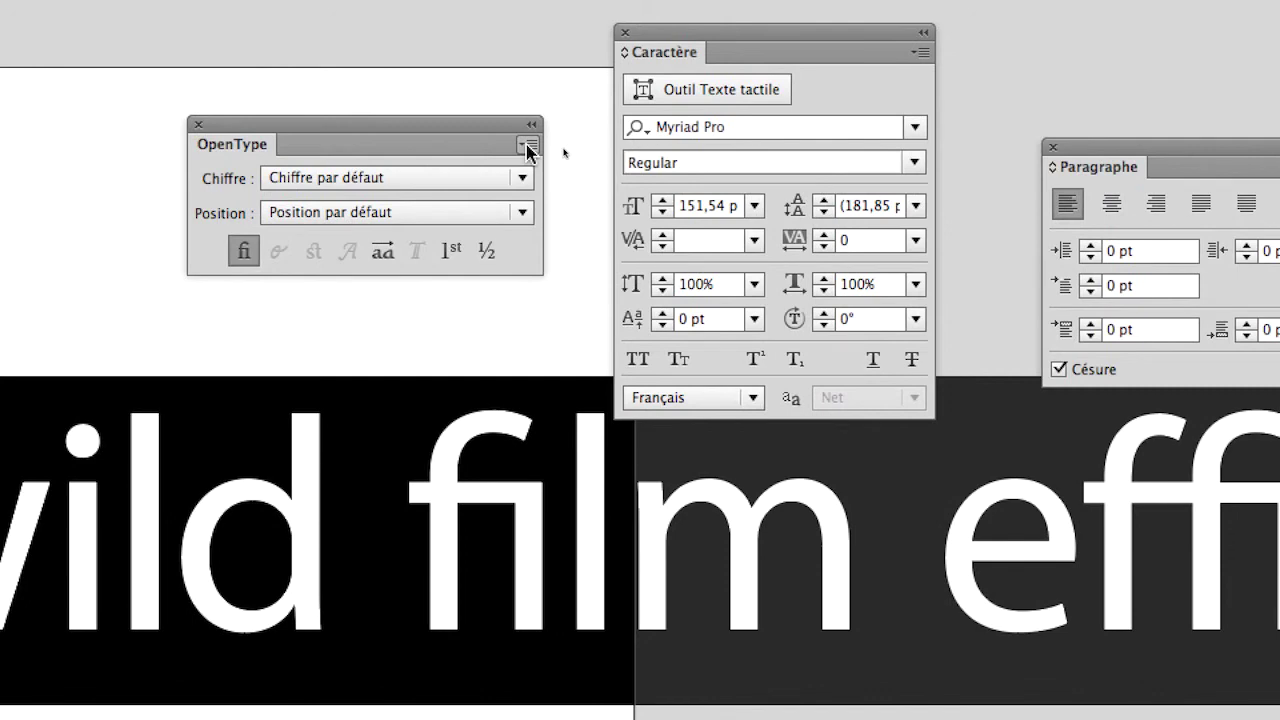
Step: Turn off Ligatures standard for the whole selected title, then deselect the text
click(528, 150)
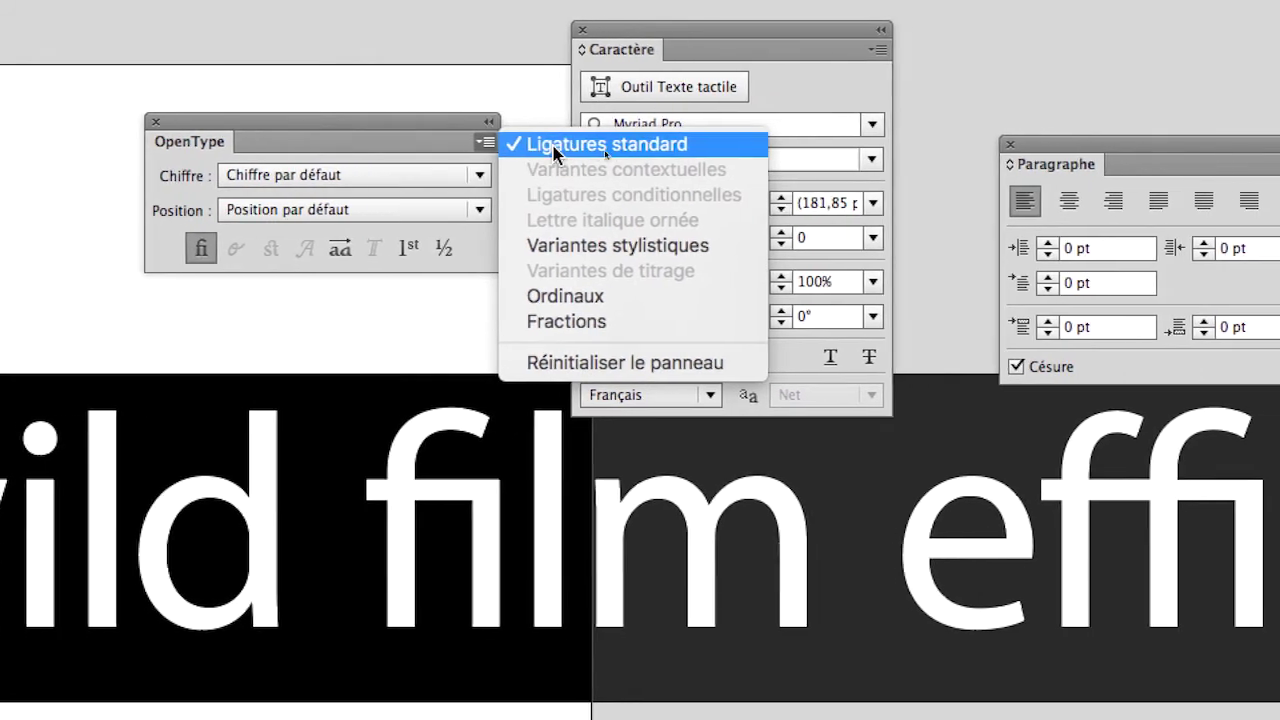
click(562, 147)
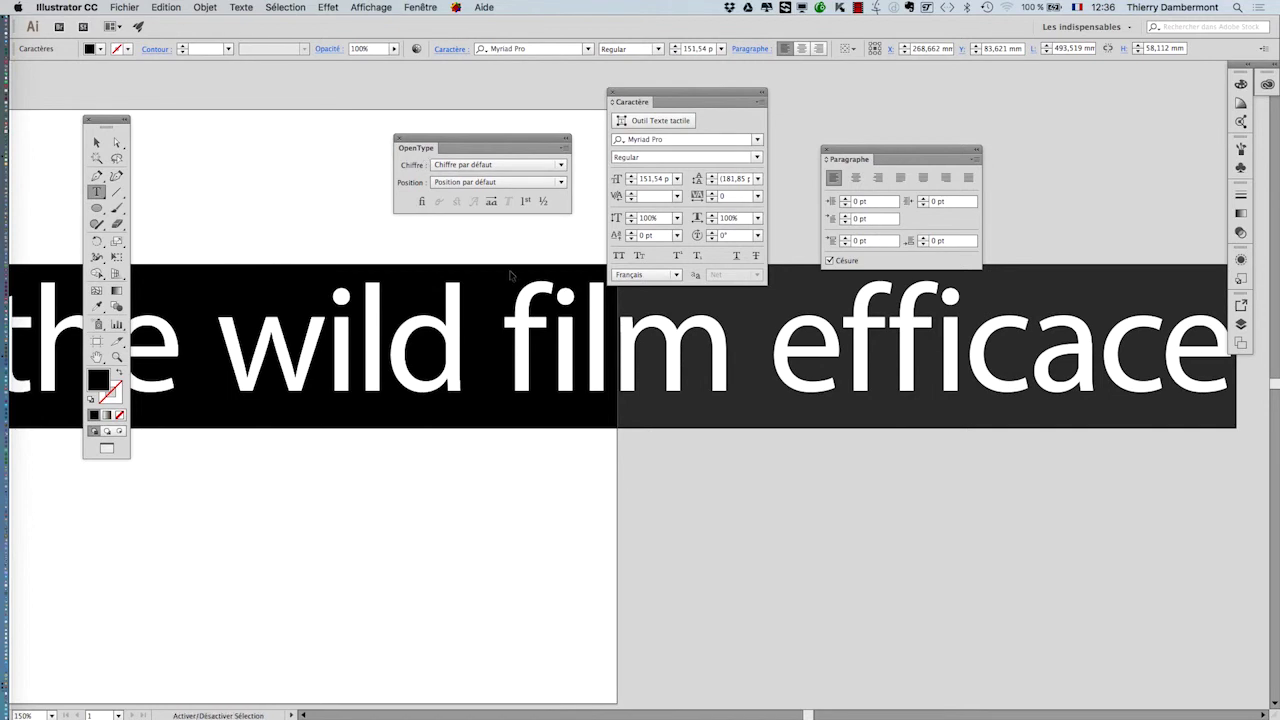
click(651, 341)
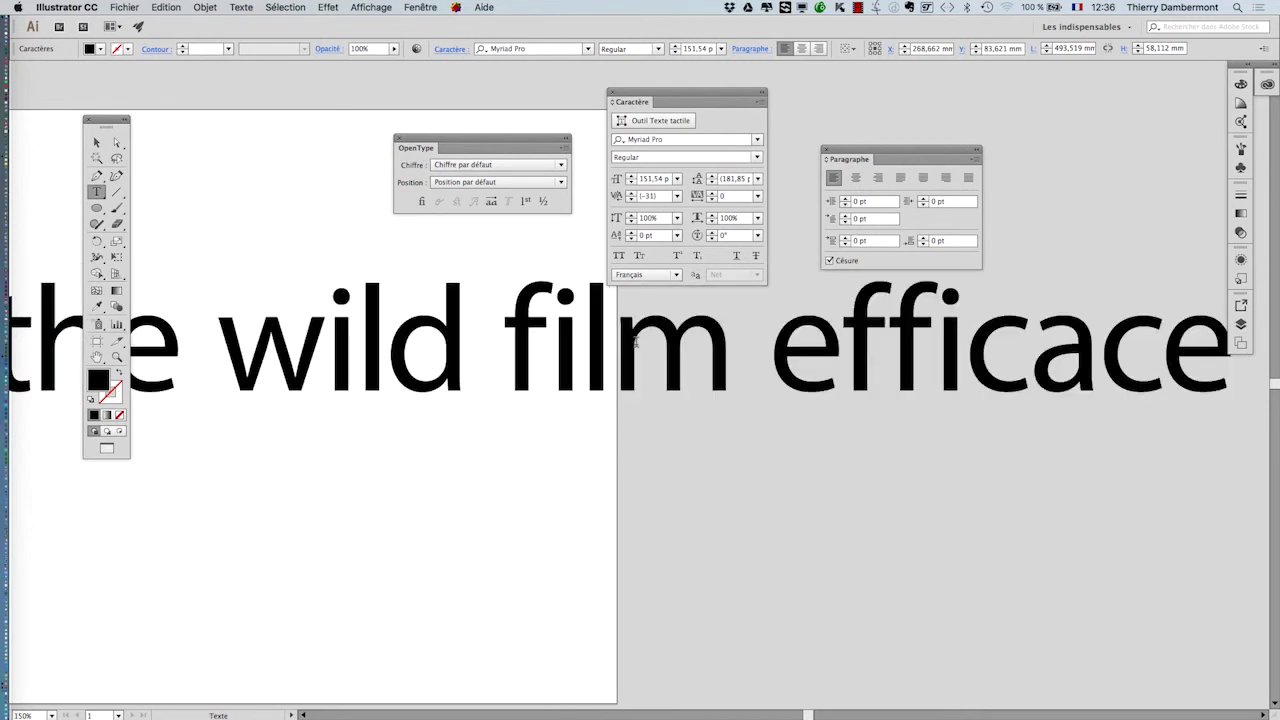
Step: Reselect the whole title line and review the OpenType feature options without changing them
triple_click(636, 341)
click(563, 148)
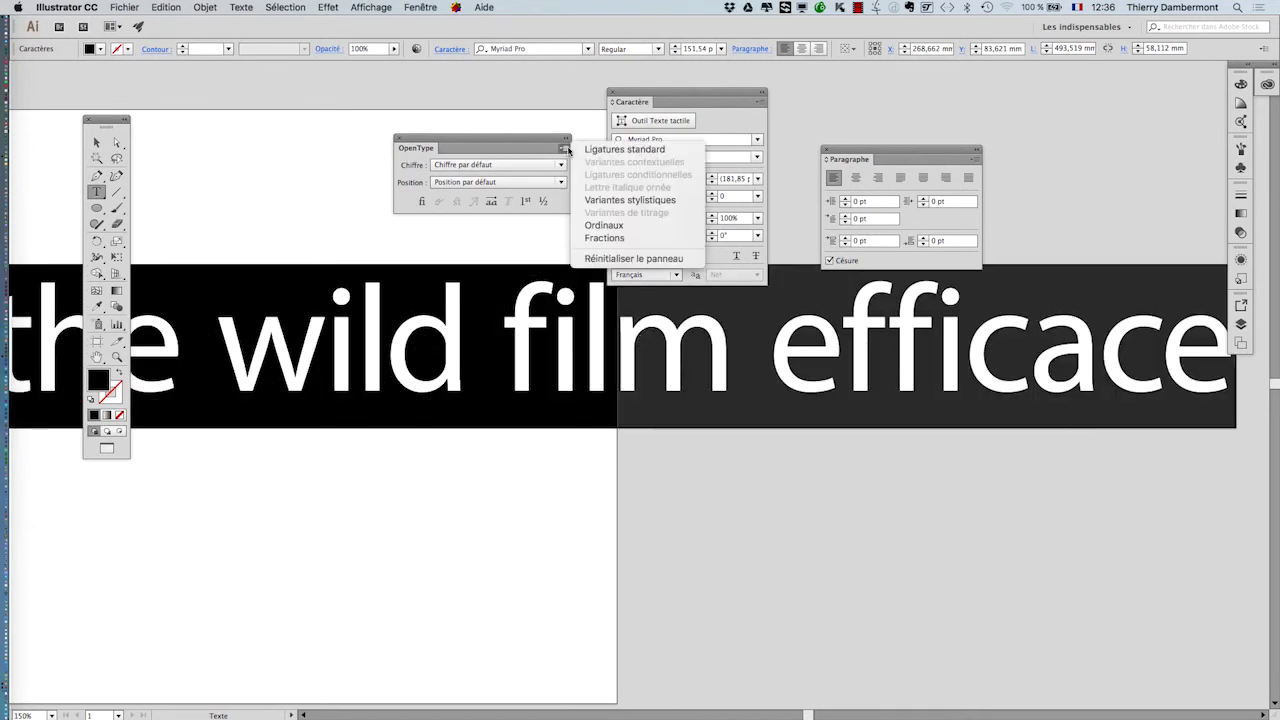
click(571, 236)
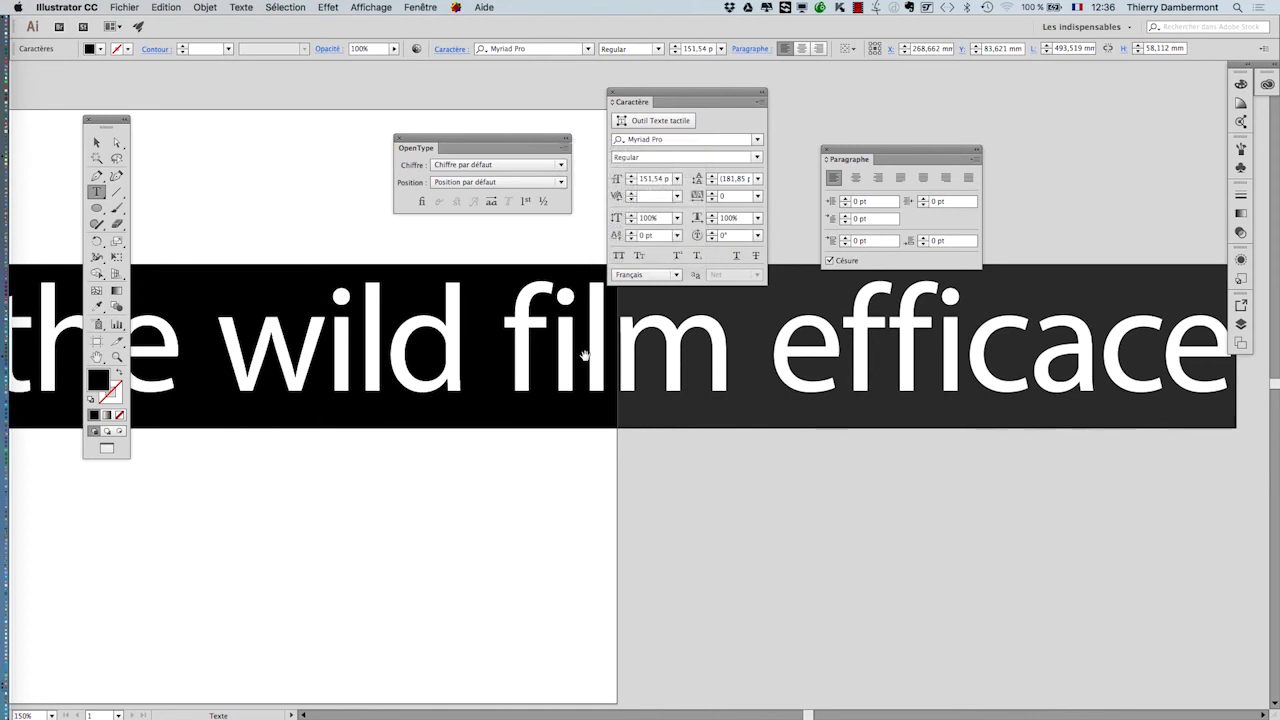
Step: Line up the OpenType, Paragraph and Character panels side by side above the title, with the whole artboard in view
scroll(585, 355, down, 1)
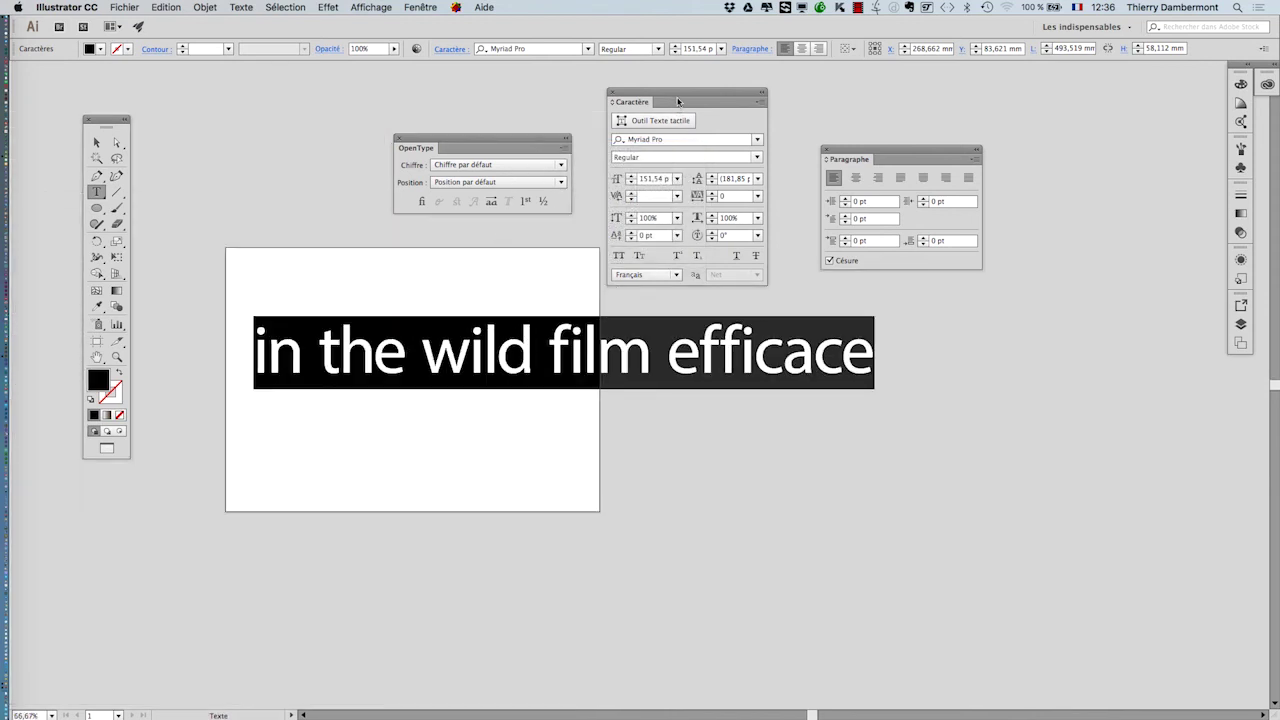
drag(677, 94, 1097, 106)
drag(532, 137, 390, 88)
drag(865, 152, 536, 88)
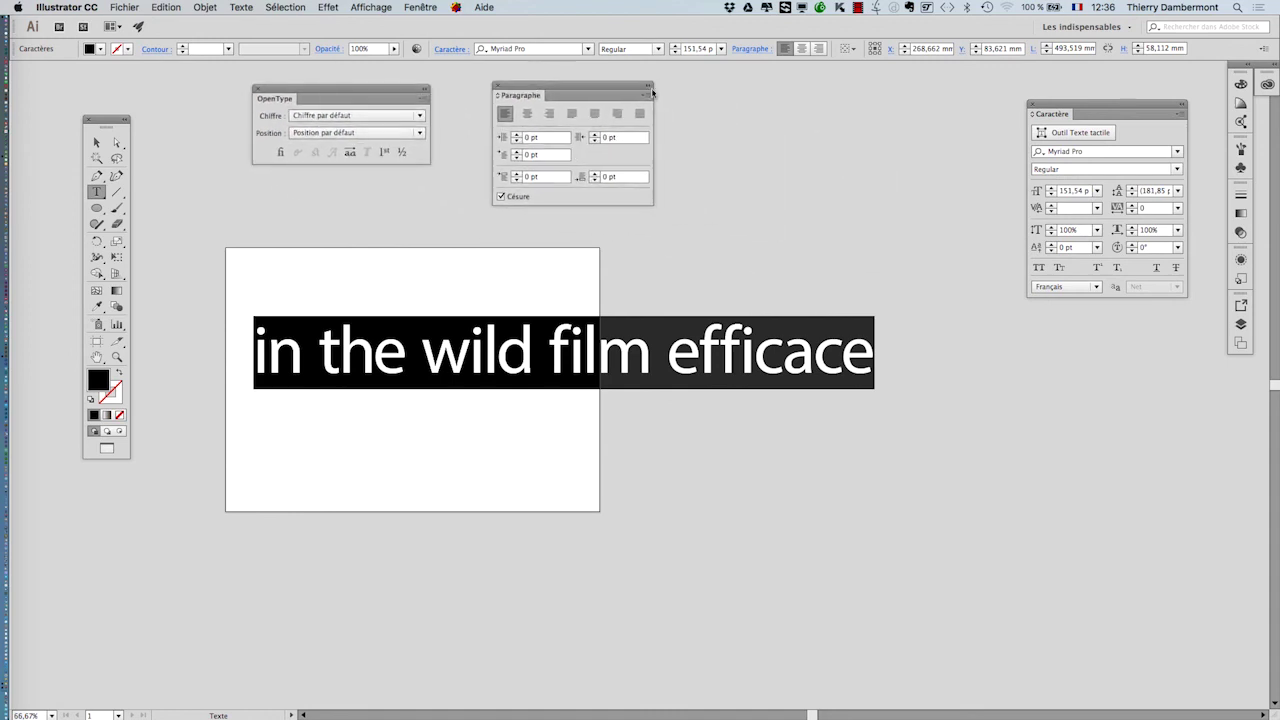
drag(1046, 107, 716, 84)
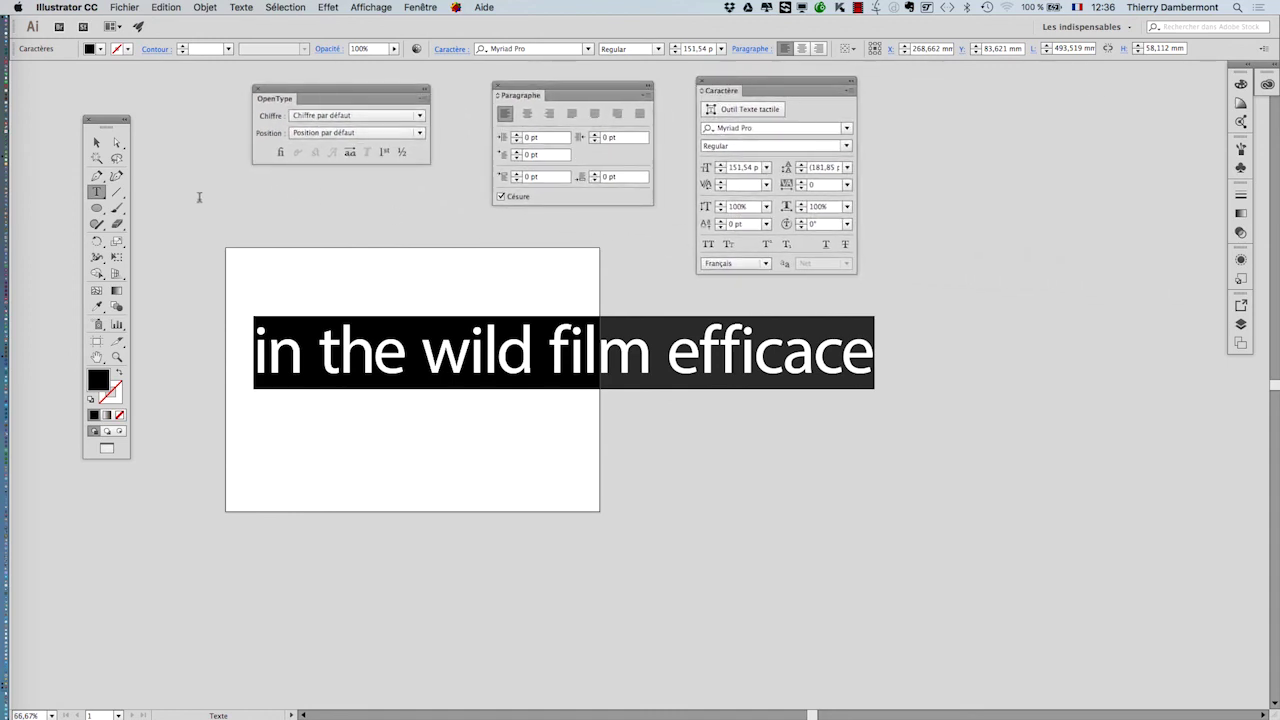